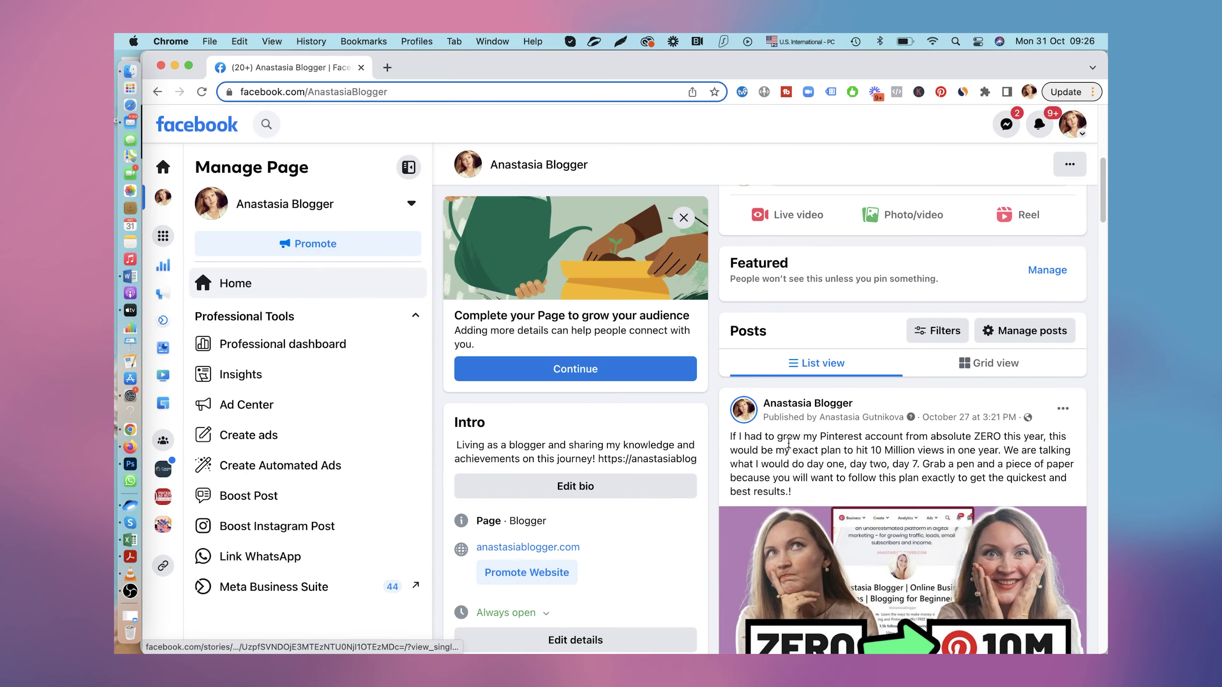
- Scroll down the Facebook page past the Pinterest growth video post to its comment thread
scroll(788, 443, "down", 4)
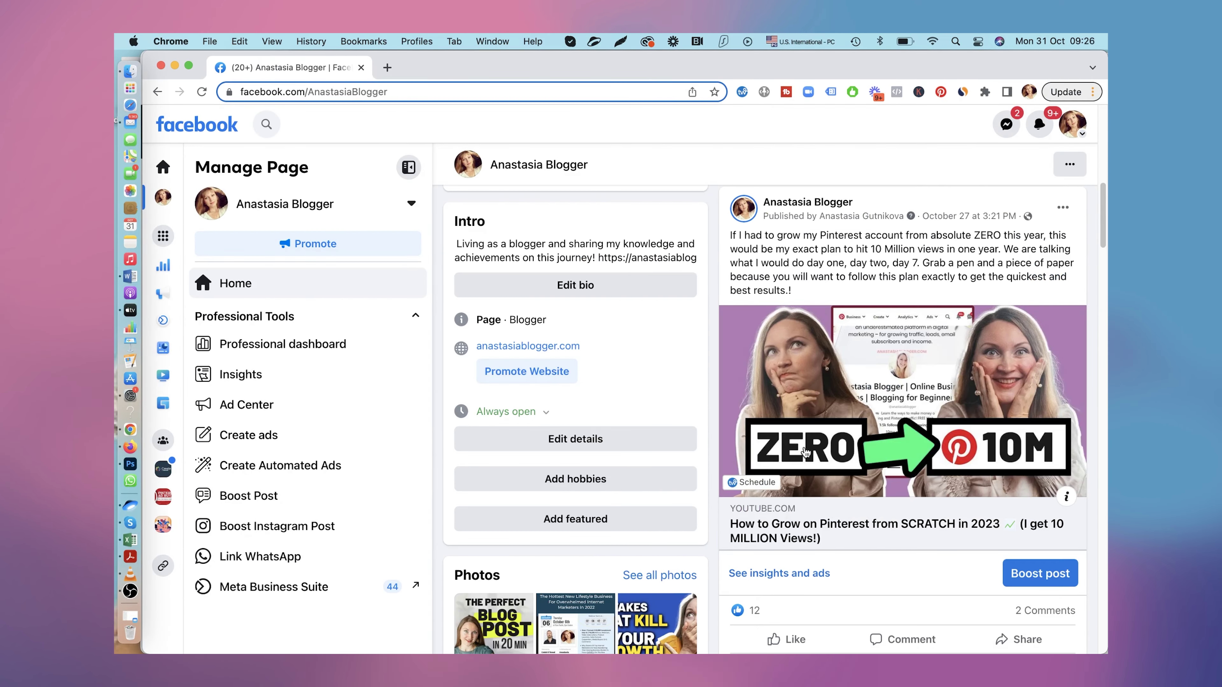
scroll(919, 459, "down", 7)
scroll(919, 459, "down", 5)
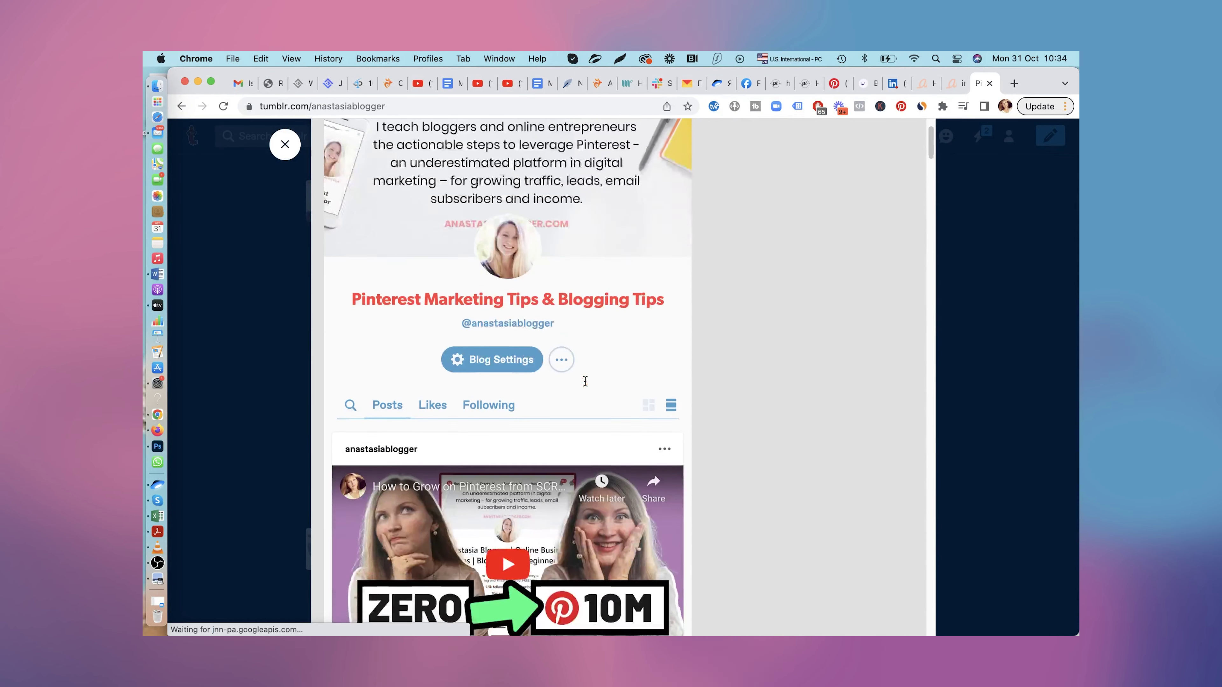
- Scroll through the Tumblr blog's embedded YouTube video posts down to the Pinterest Algorithm video
scroll(585, 381, "down", 12)
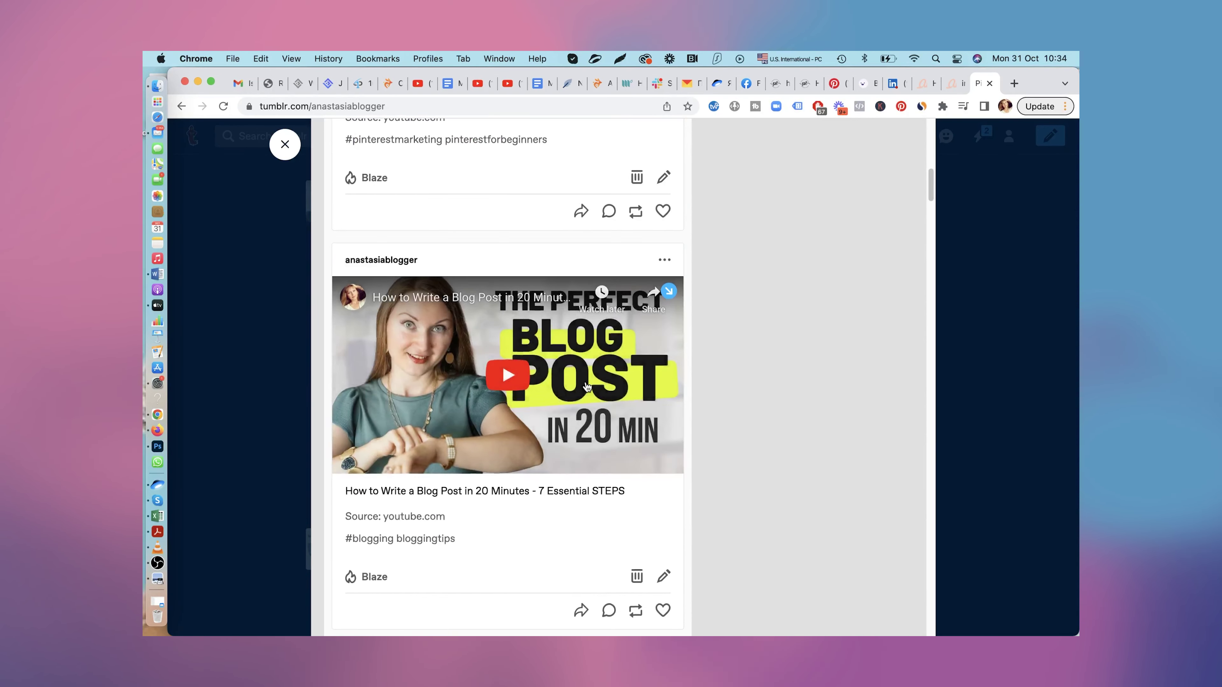
scroll(586, 387, "down", 2)
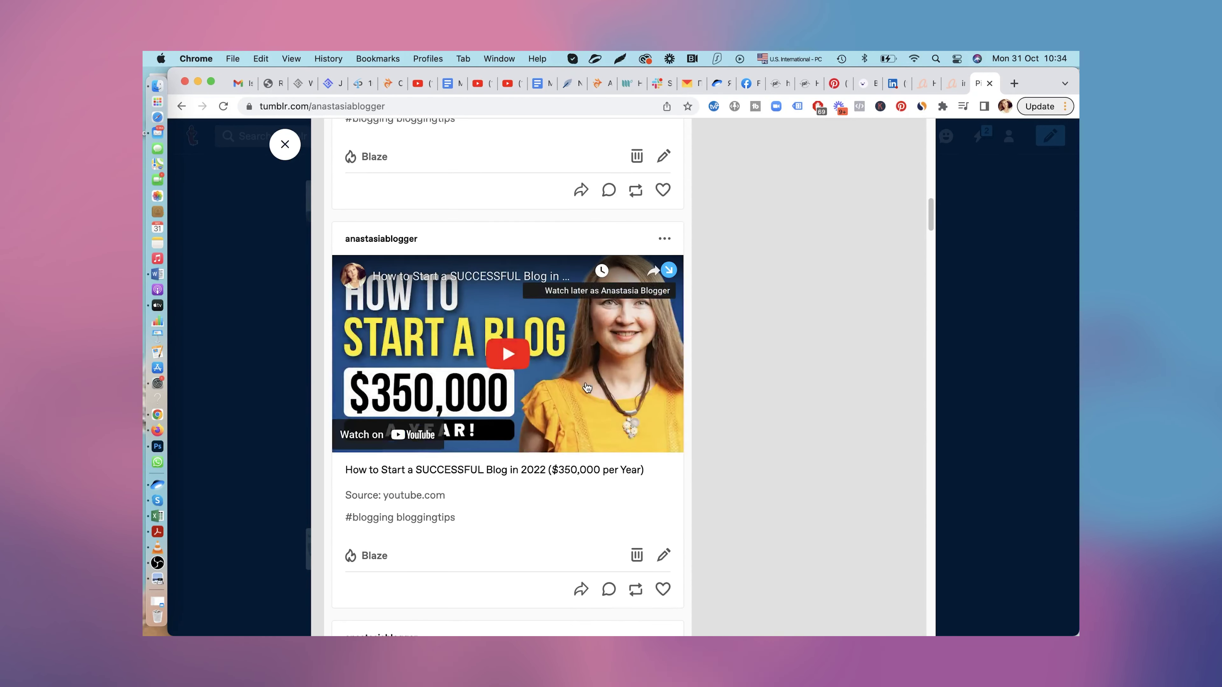
scroll(585, 387, "down", 6)
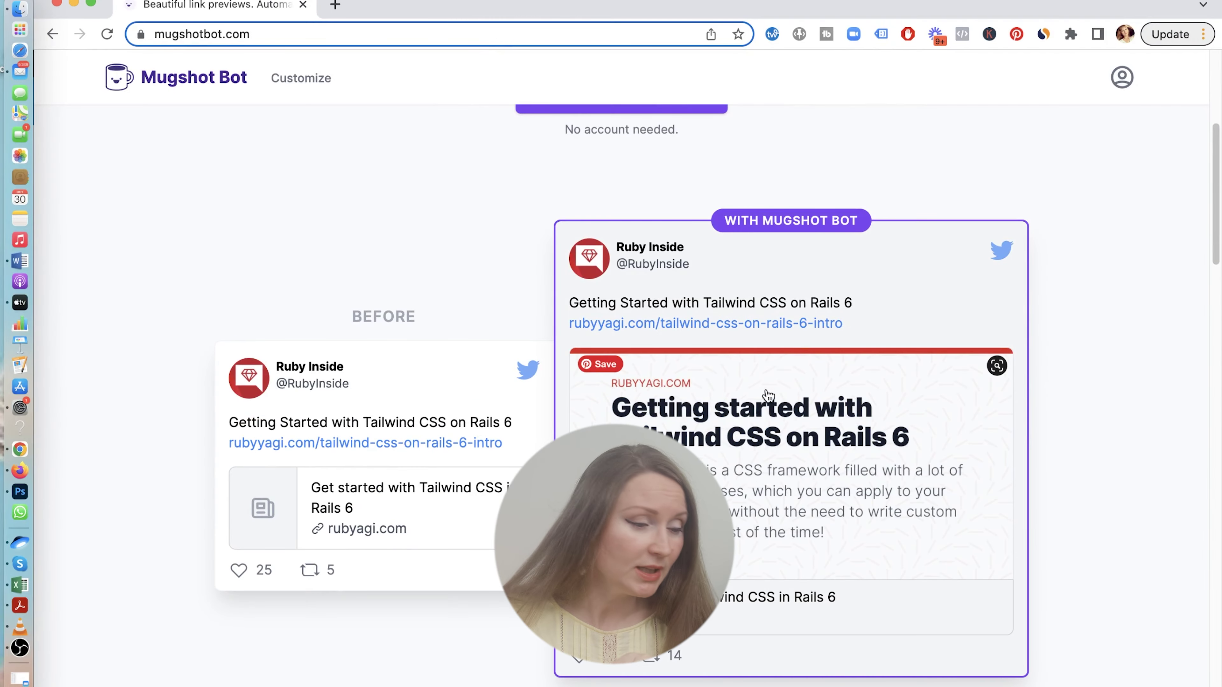
- Start a custom link preview image using the pasted vegan dips page address
scroll(750, 406, "up", 6)
left_click(641, 417)
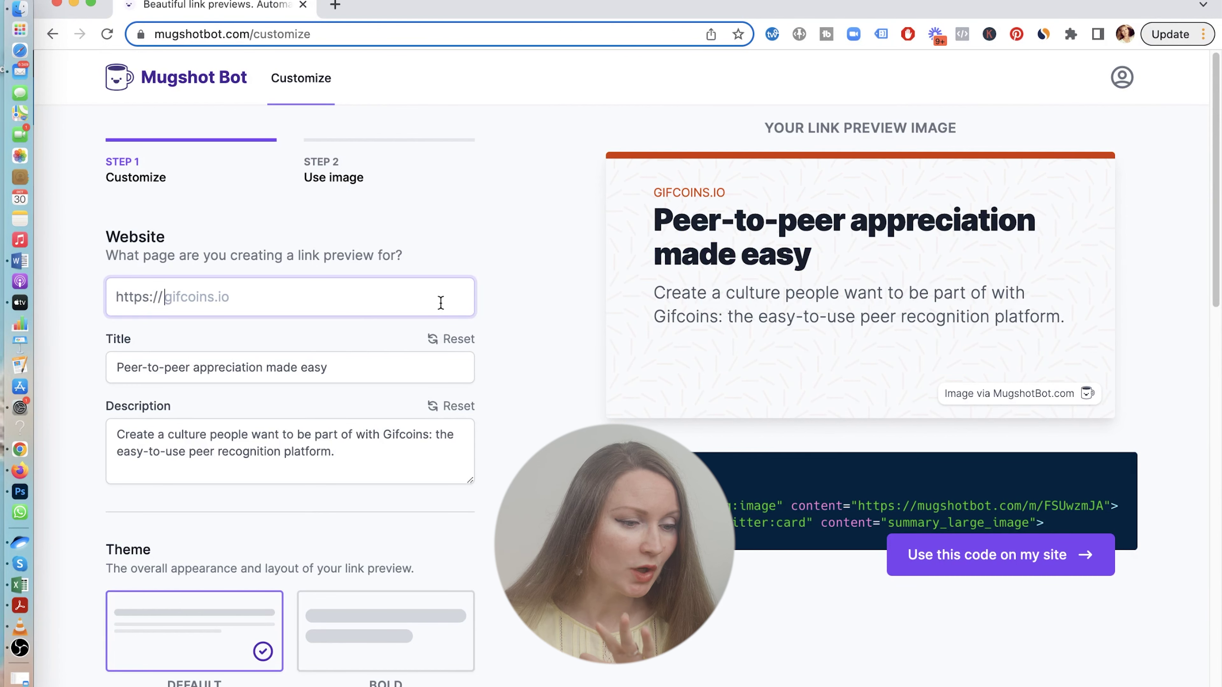
scroll(498, 479, "down", 2)
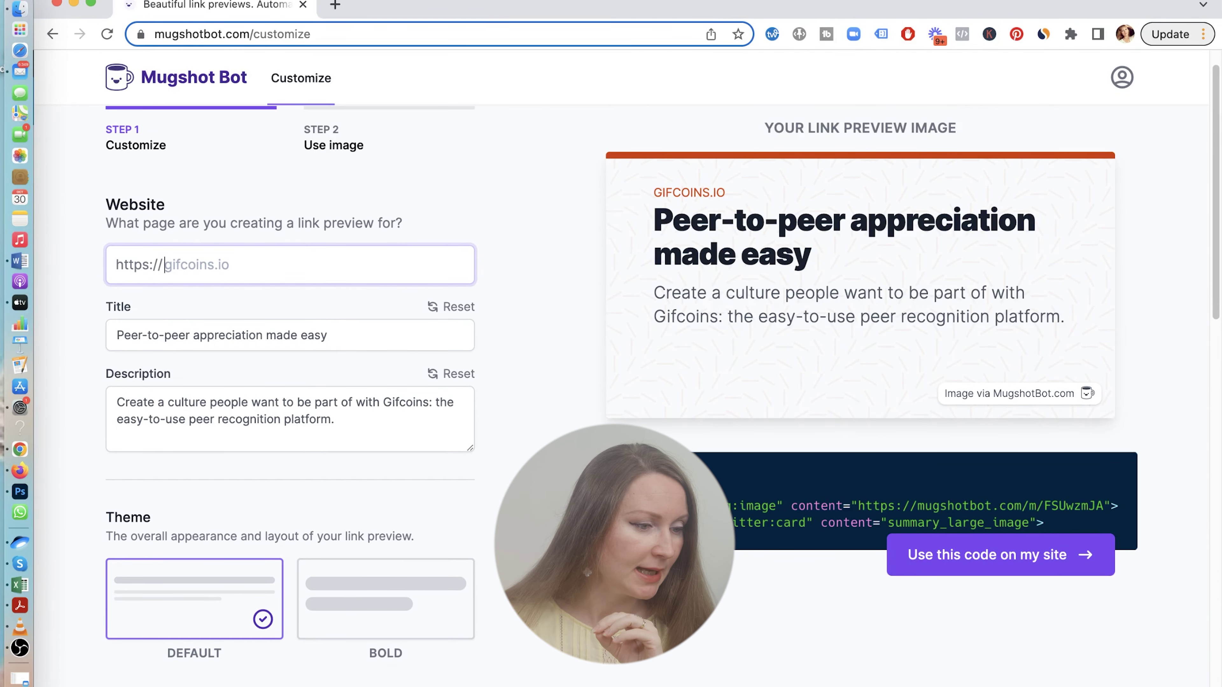
type("momshealth.co/vegan-dips/")
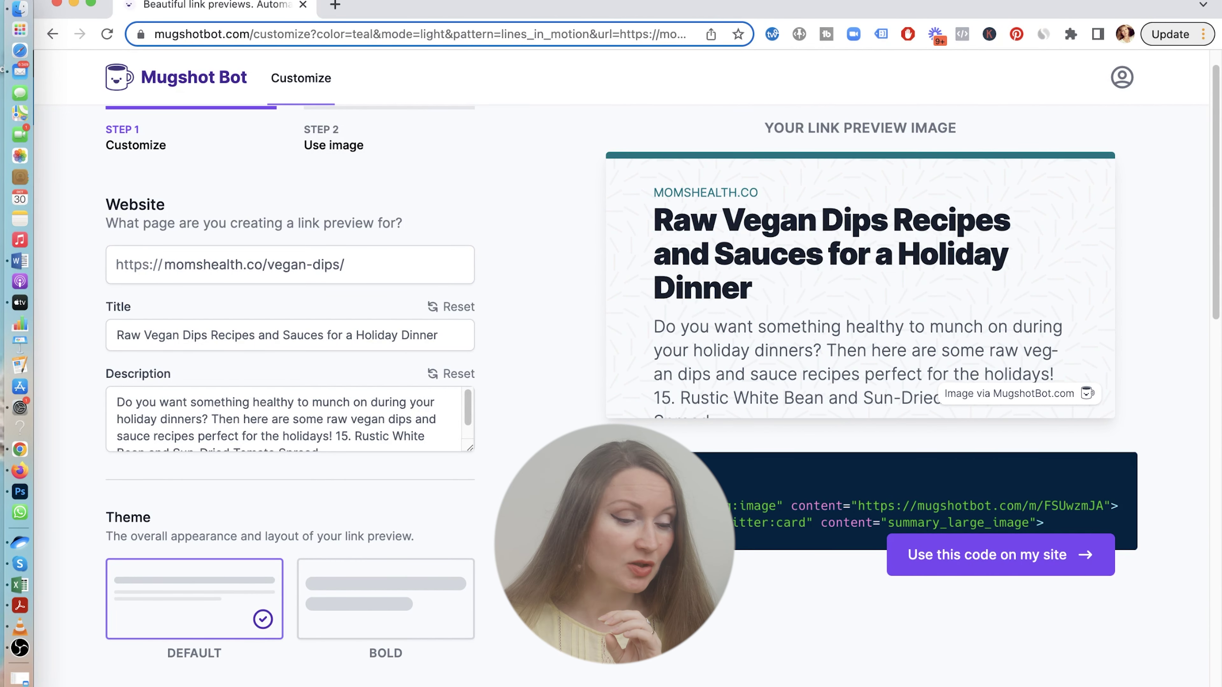
- Preview the Bold theme, then return the card to the Two Up layout
scroll(290, 385, "down", 2)
scroll(423, 533, "down", 1)
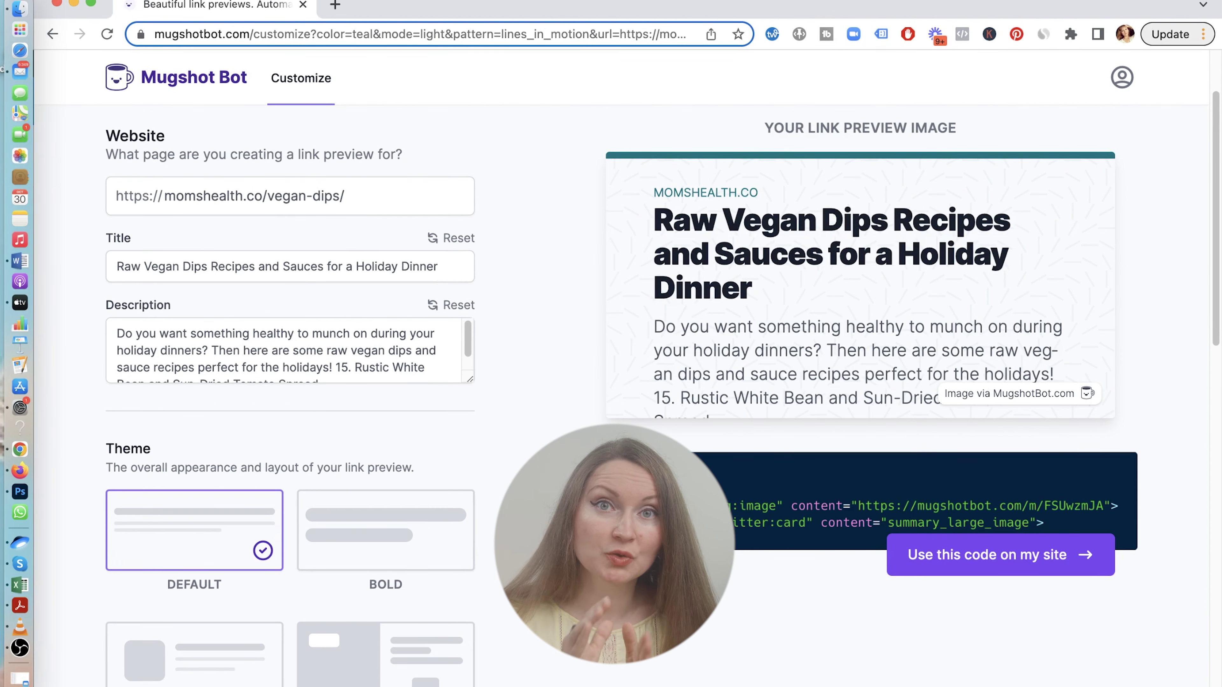
left_click(423, 534)
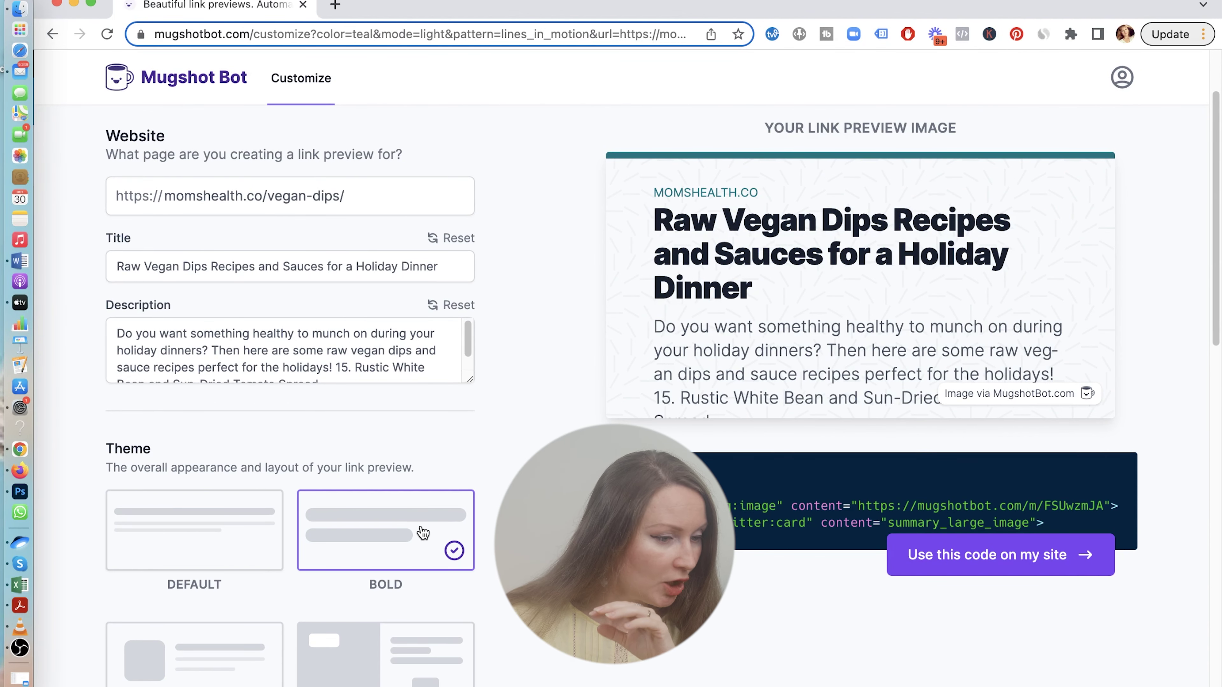
scroll(423, 533, "down", 2)
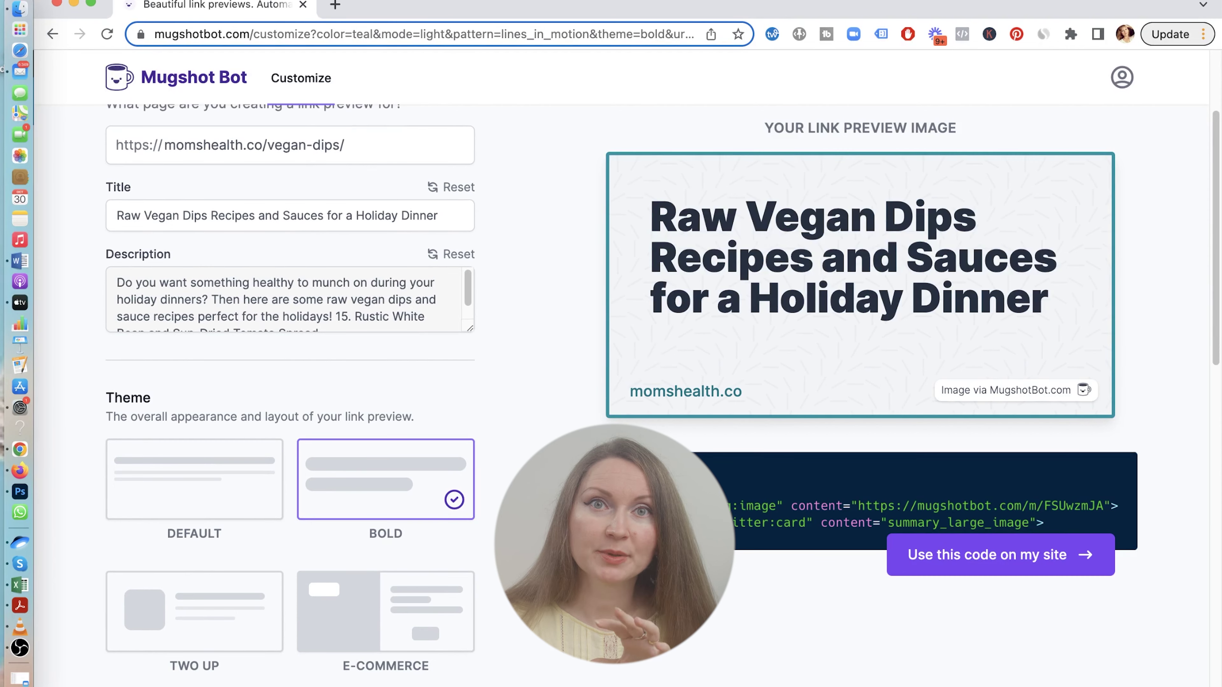
left_click(219, 600)
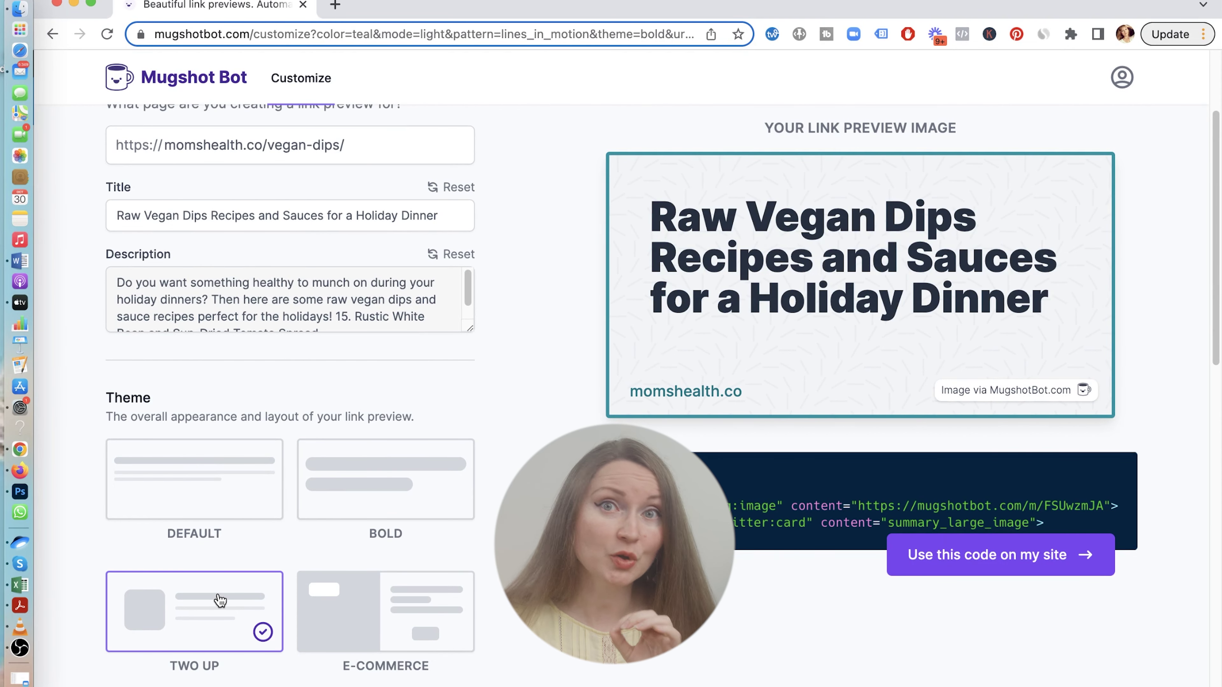
scroll(264, 603, "down", 4)
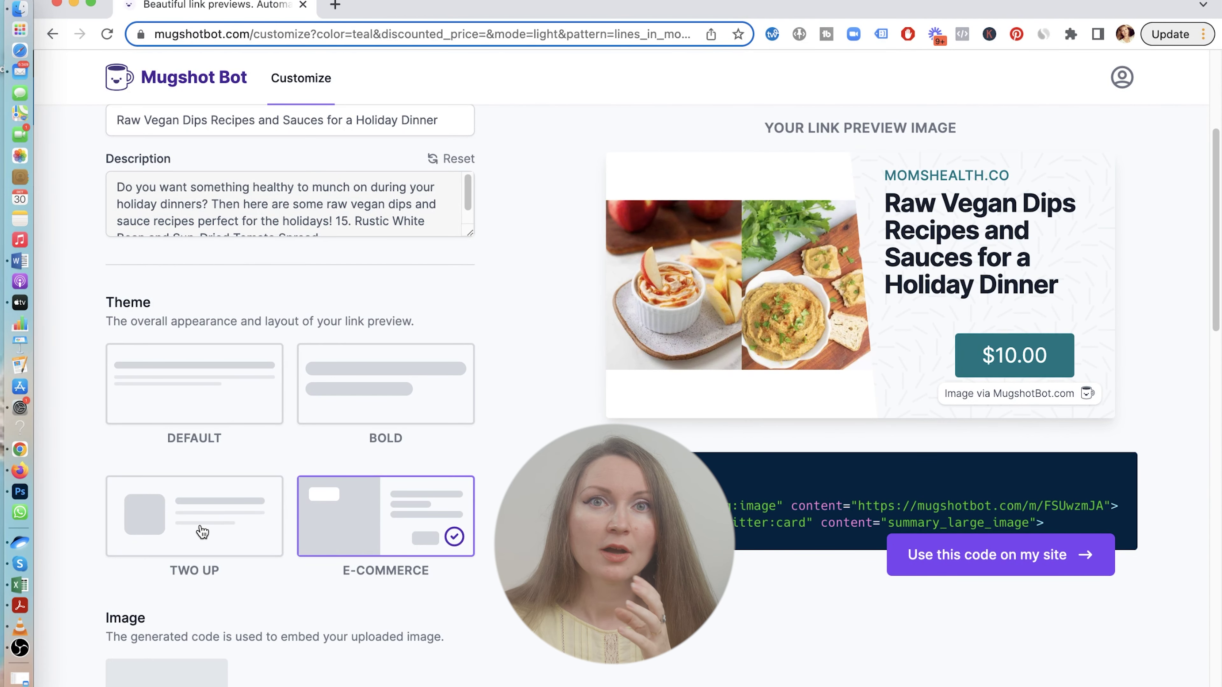
left_click(202, 532)
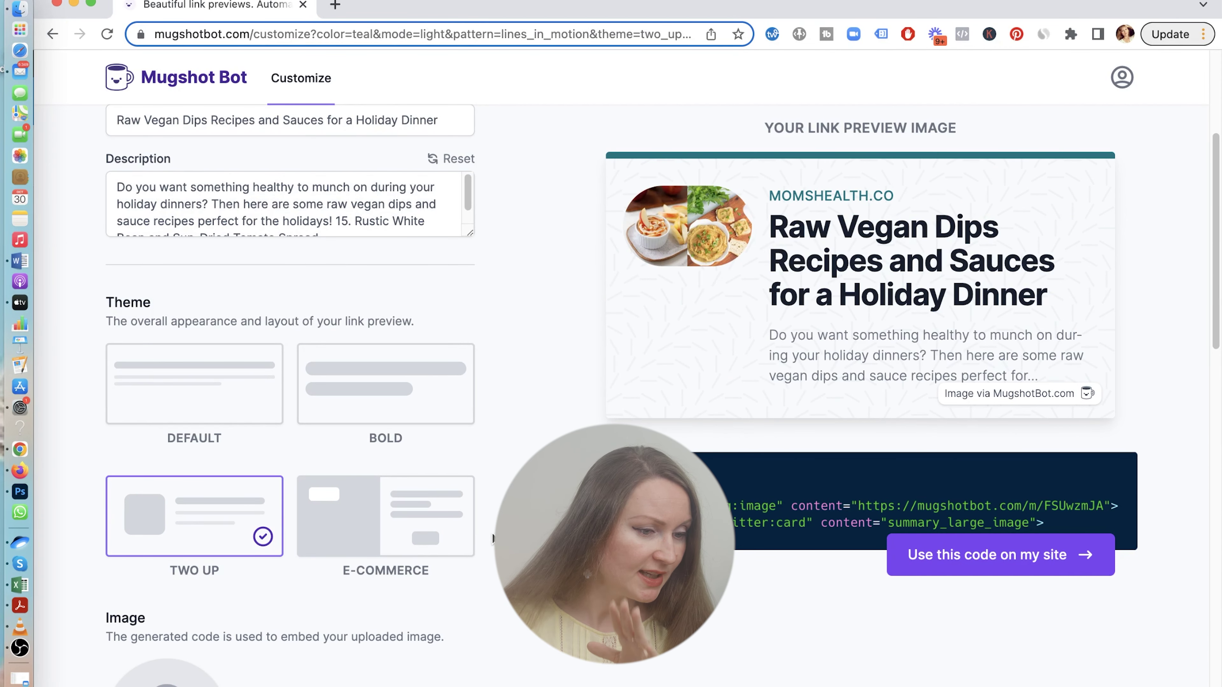
- Use the uploaded photo from the image library as the preview's image
scroll(492, 538, "down", 3)
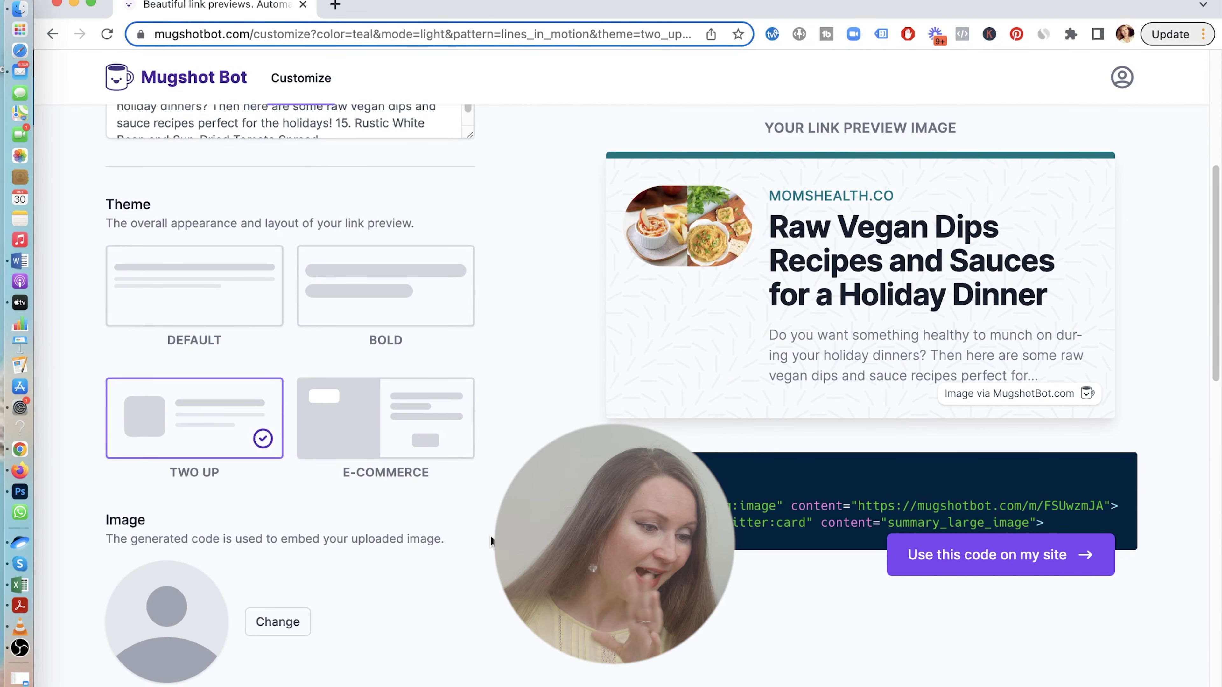
left_click(295, 624)
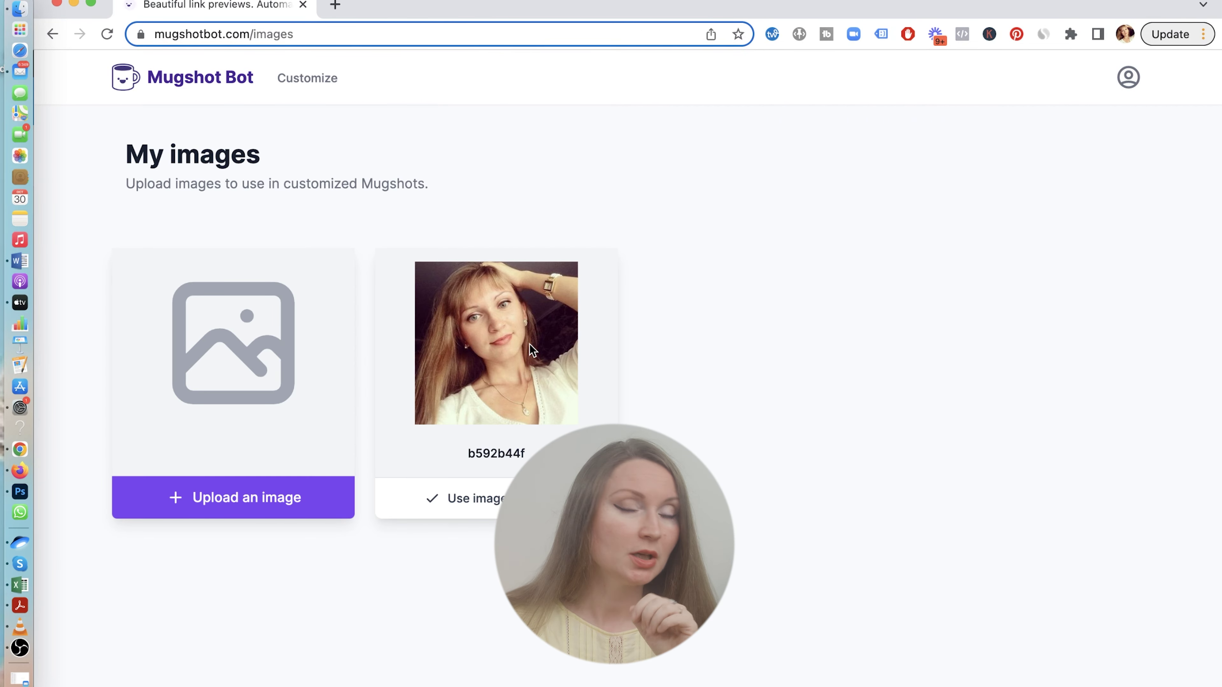
left_click(483, 501)
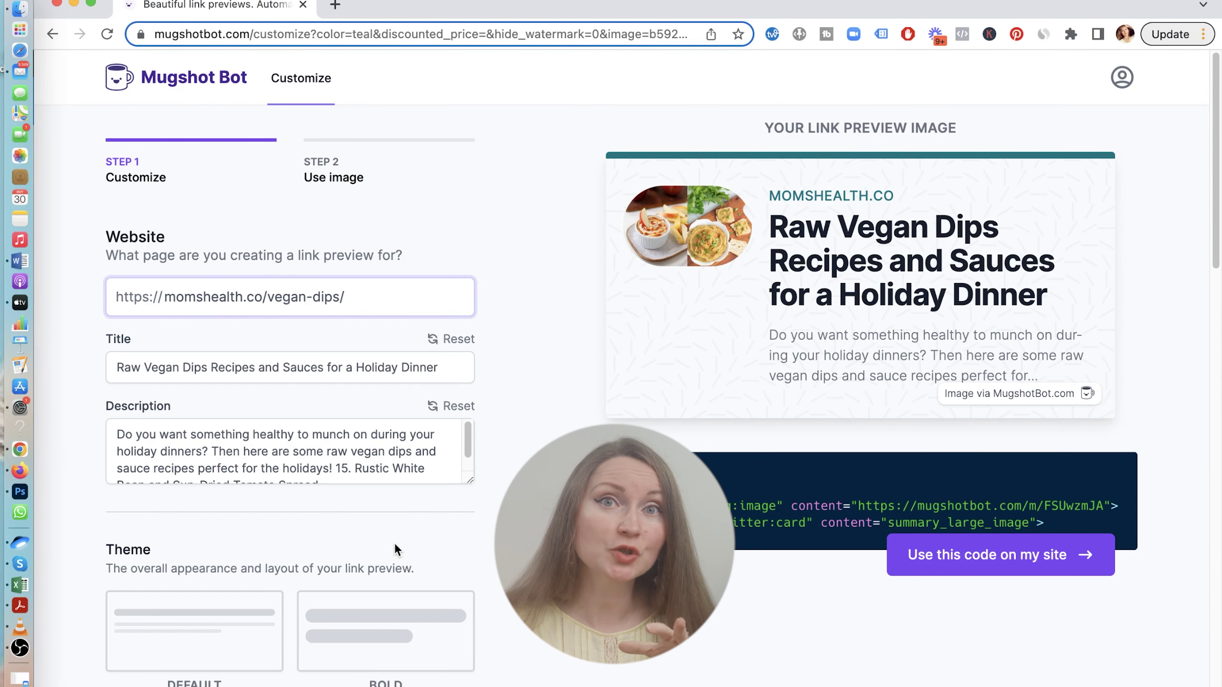
- Try the E-Commerce theme on the preview, then keep Two Up
scroll(394, 548, "down", 5)
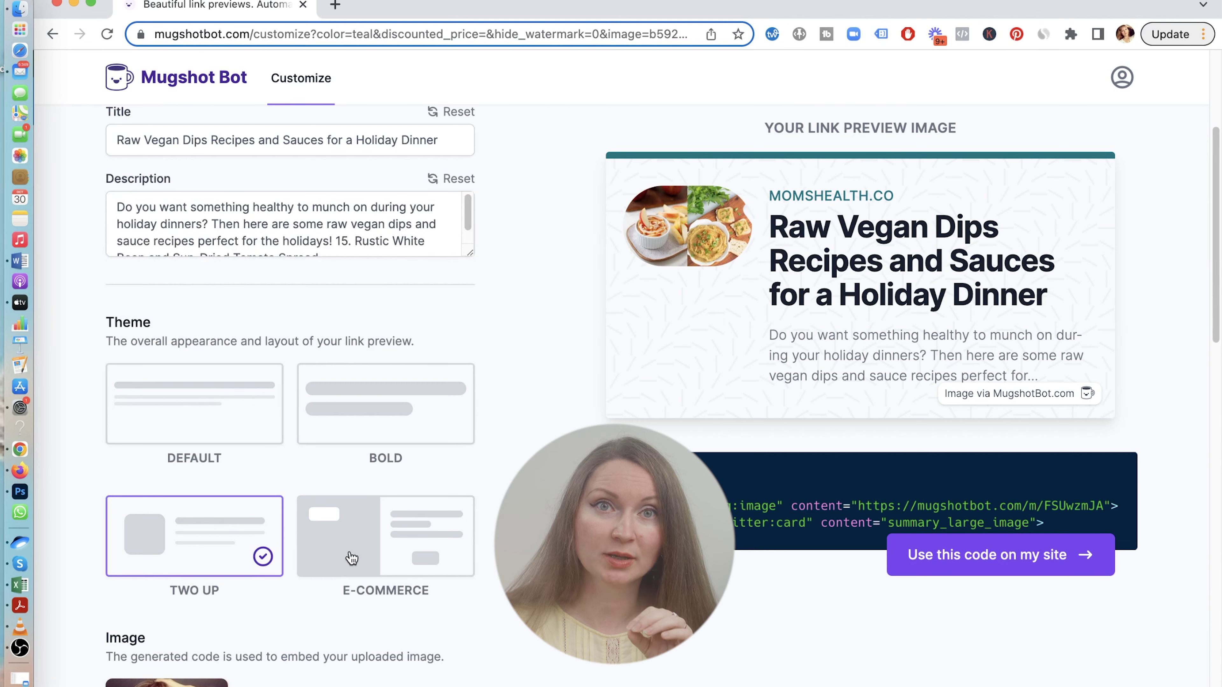
scroll(352, 559, "down", 1)
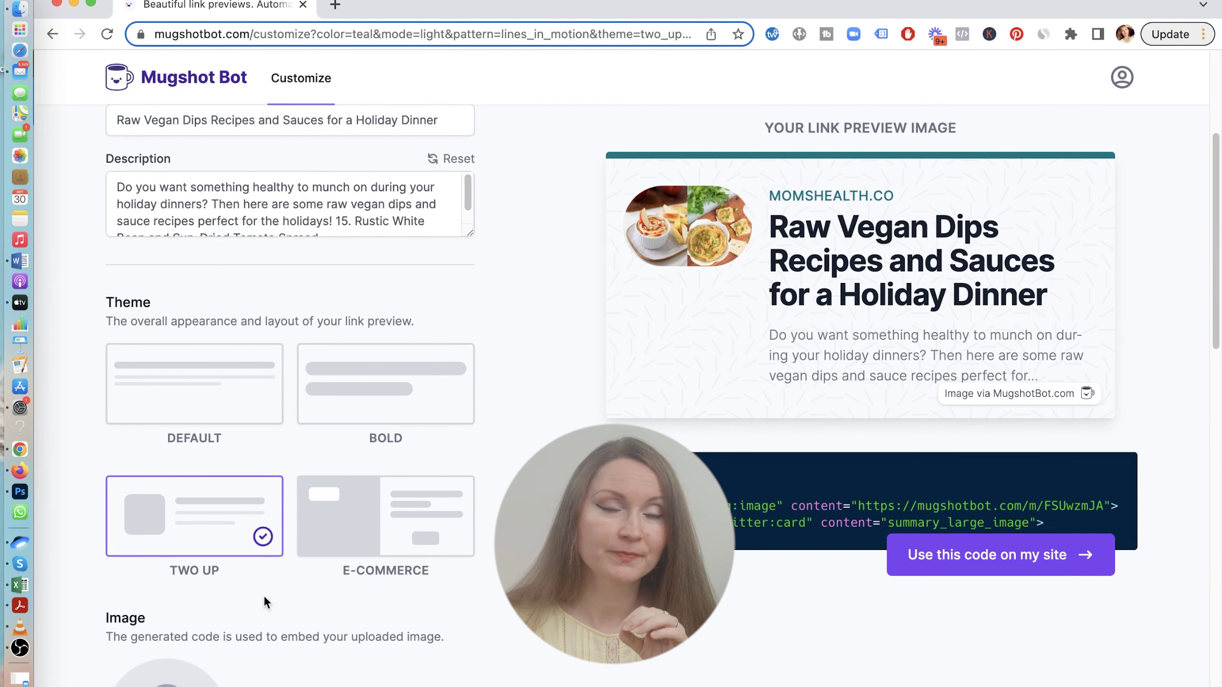
left_click(403, 536)
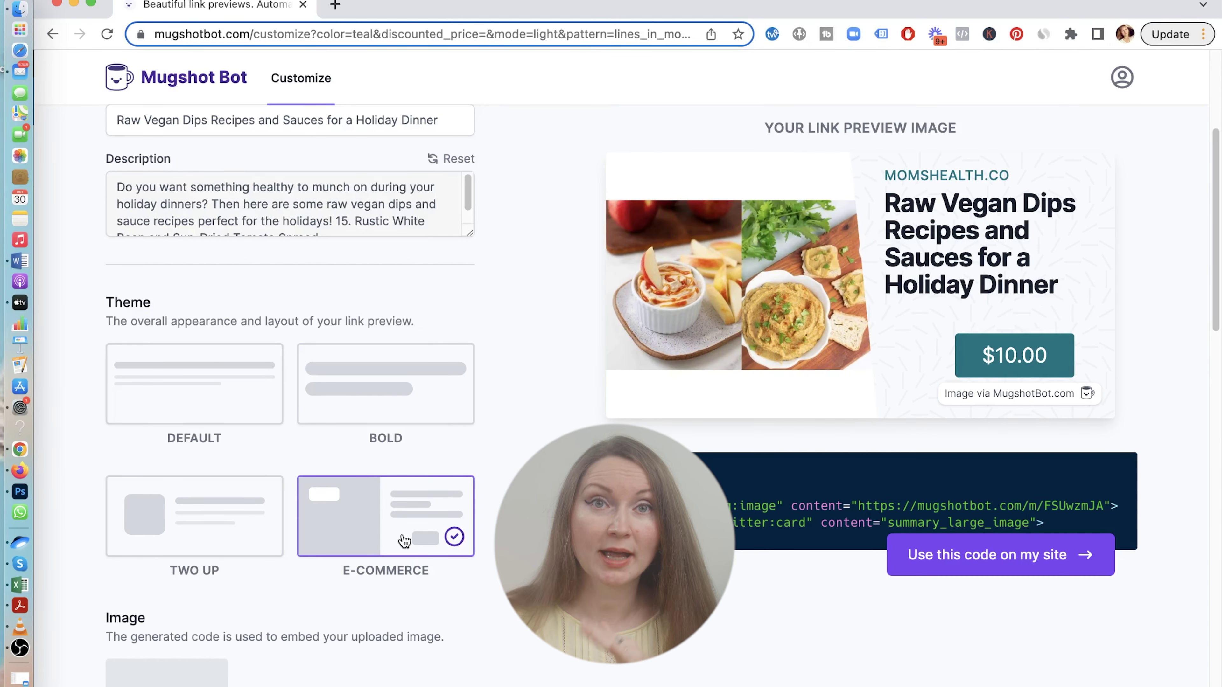
left_click(234, 537)
- Give the preview red accents and set it to light mode
scroll(234, 552, "up", 1)
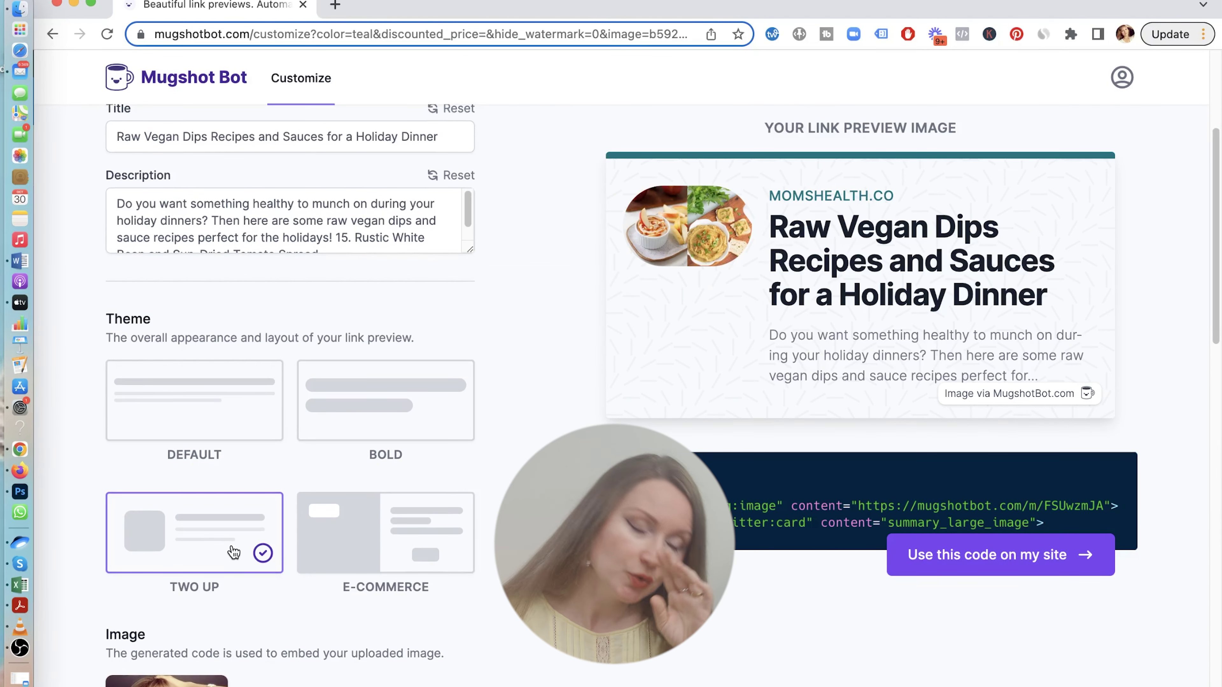
scroll(240, 546, "down", 5)
scroll(255, 539, "down", 5)
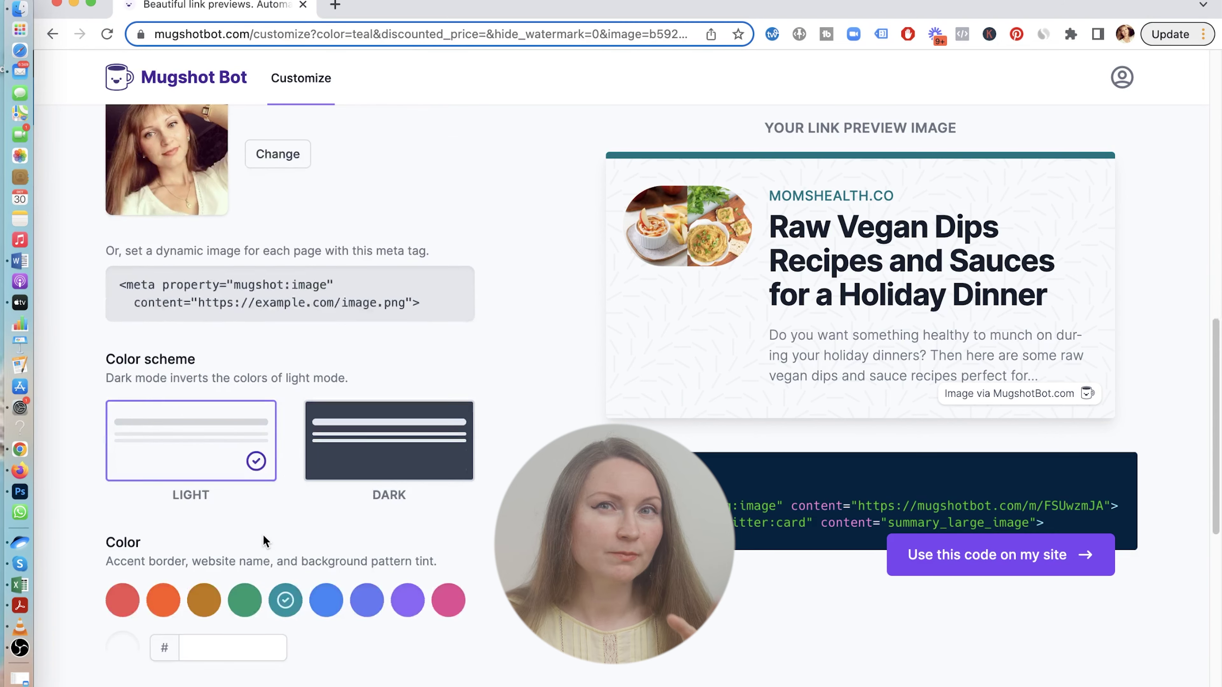
left_click(398, 435)
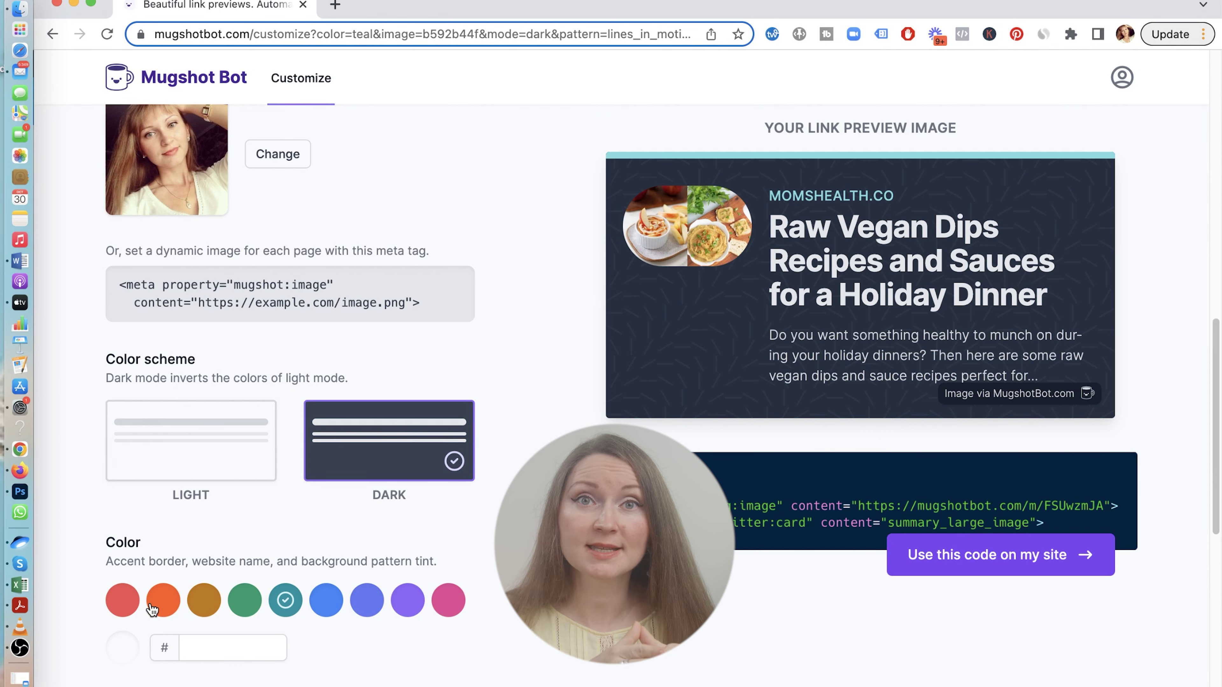
left_click(124, 604)
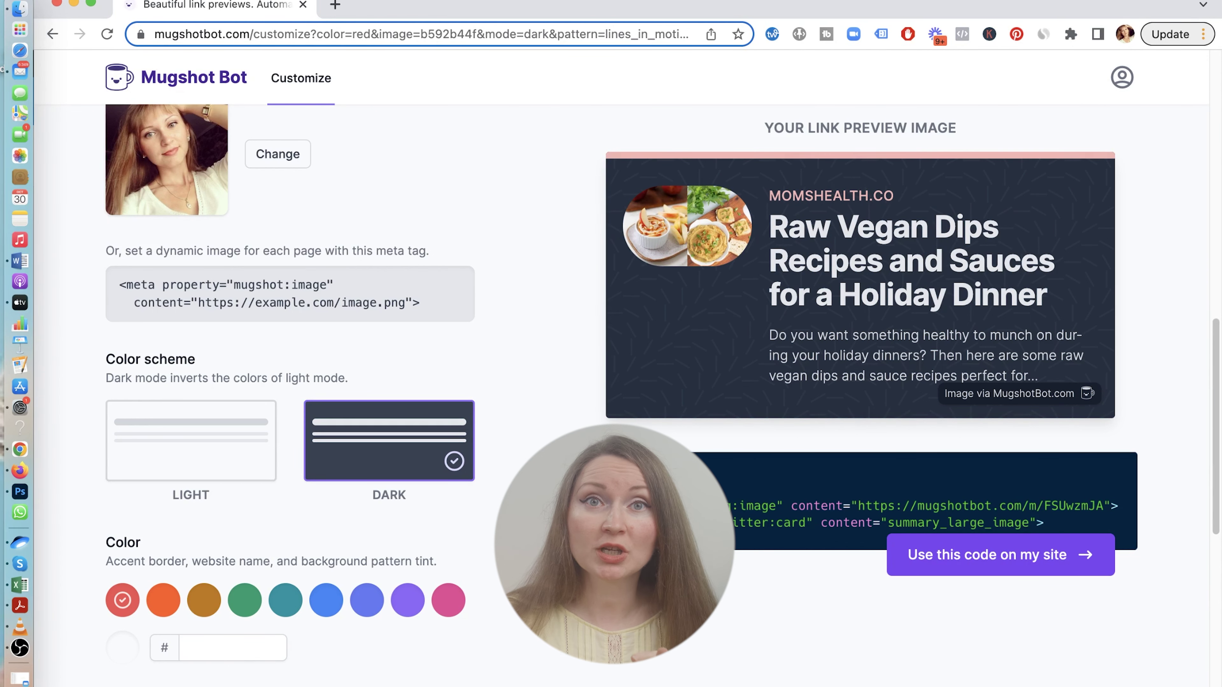
scroll(290, 395, "down", 5)
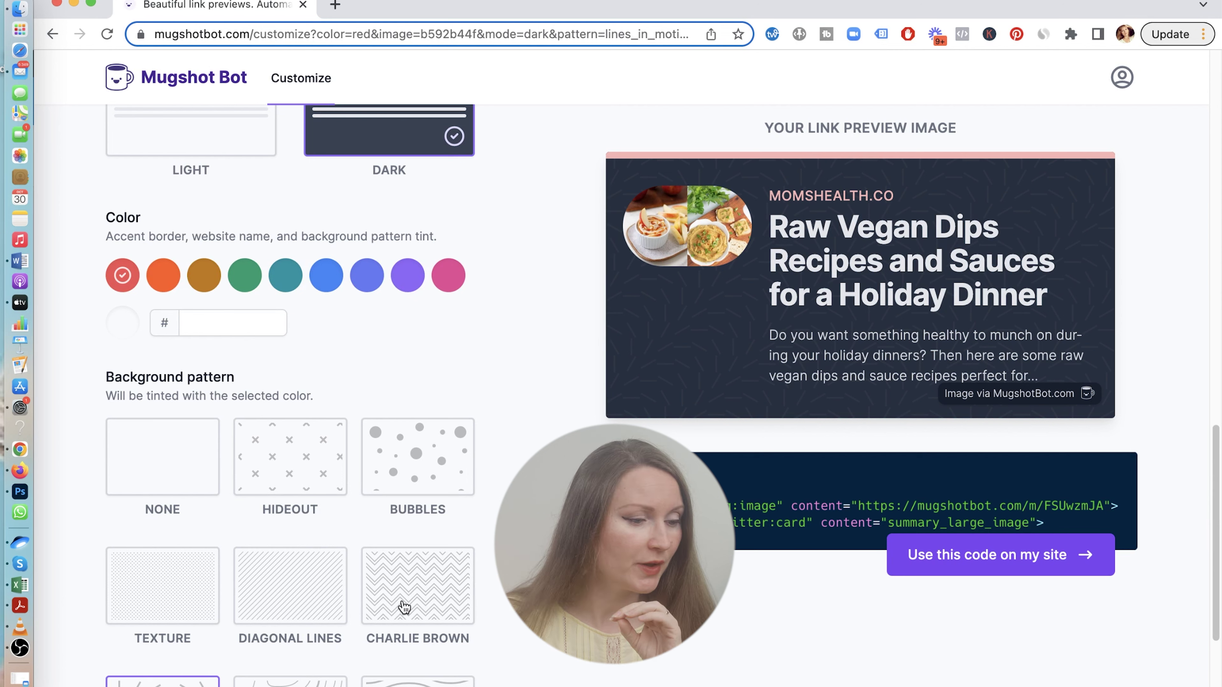
left_click(181, 145)
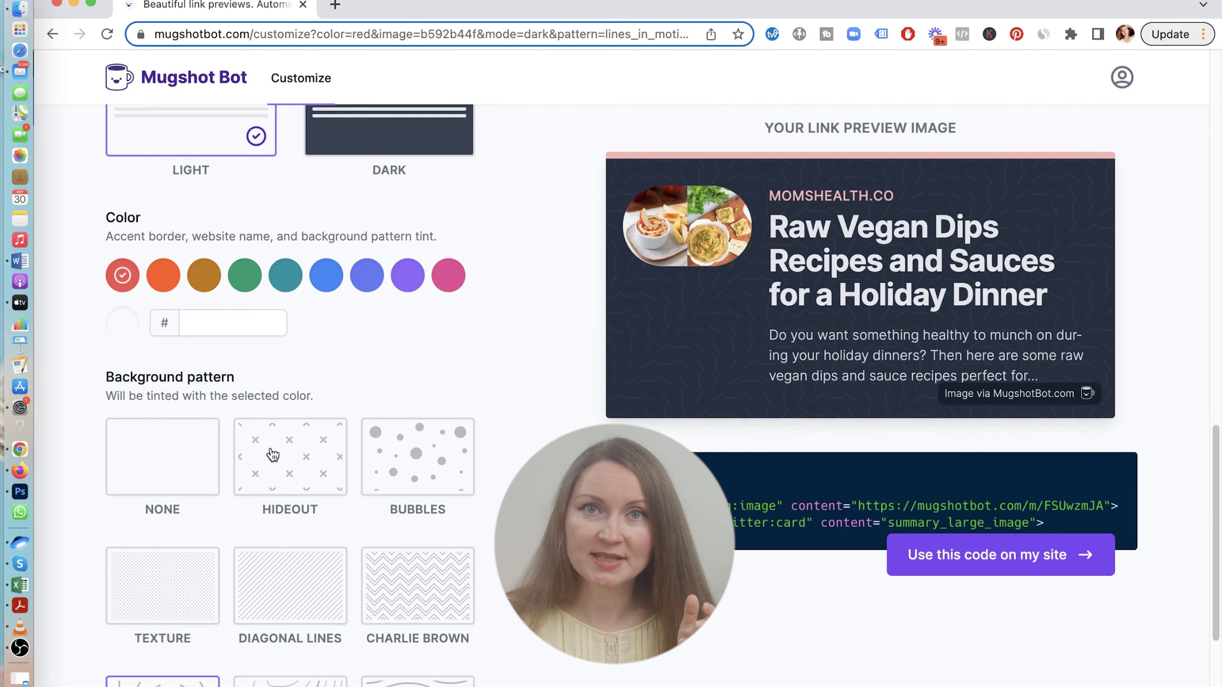
- Try the Hideout and Bubbles patterns, then pick the Lines in Motion background
left_click(302, 458)
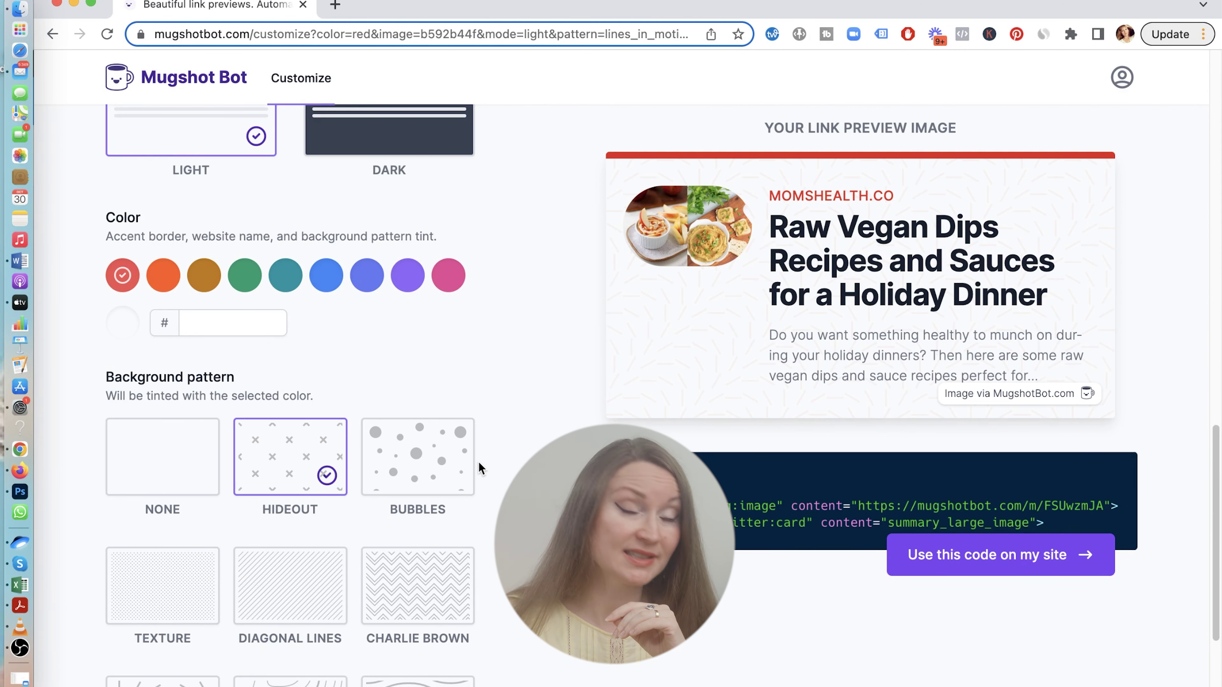
left_click(413, 463)
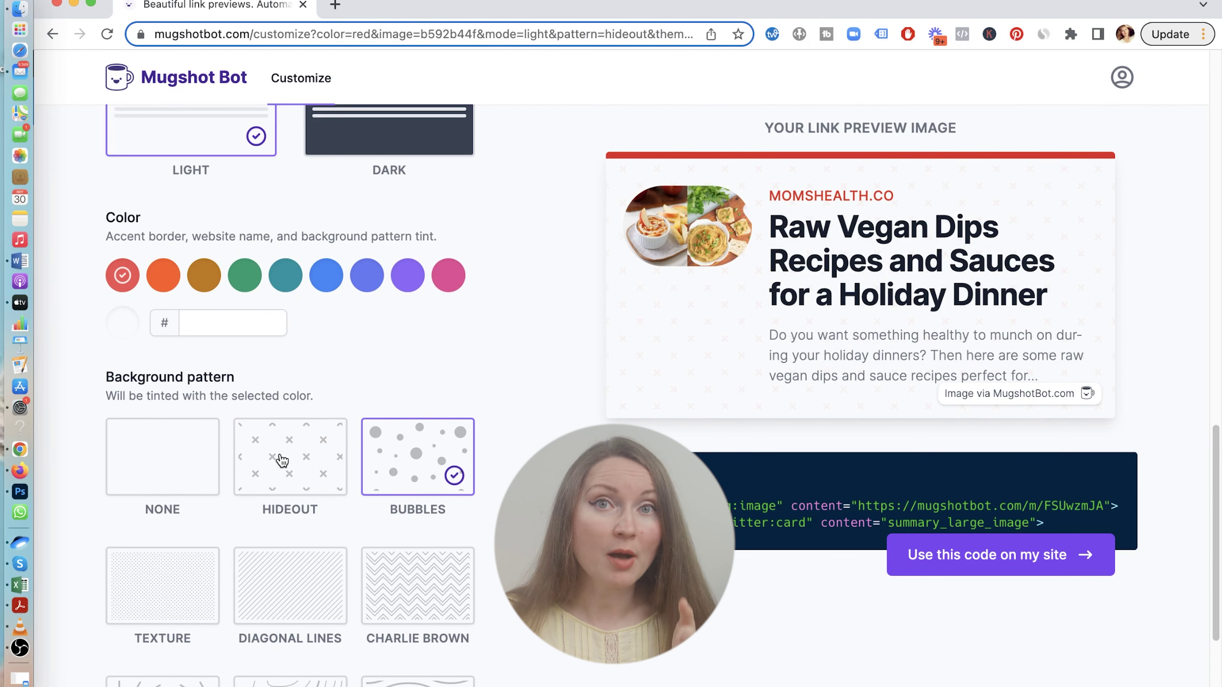
left_click(177, 498)
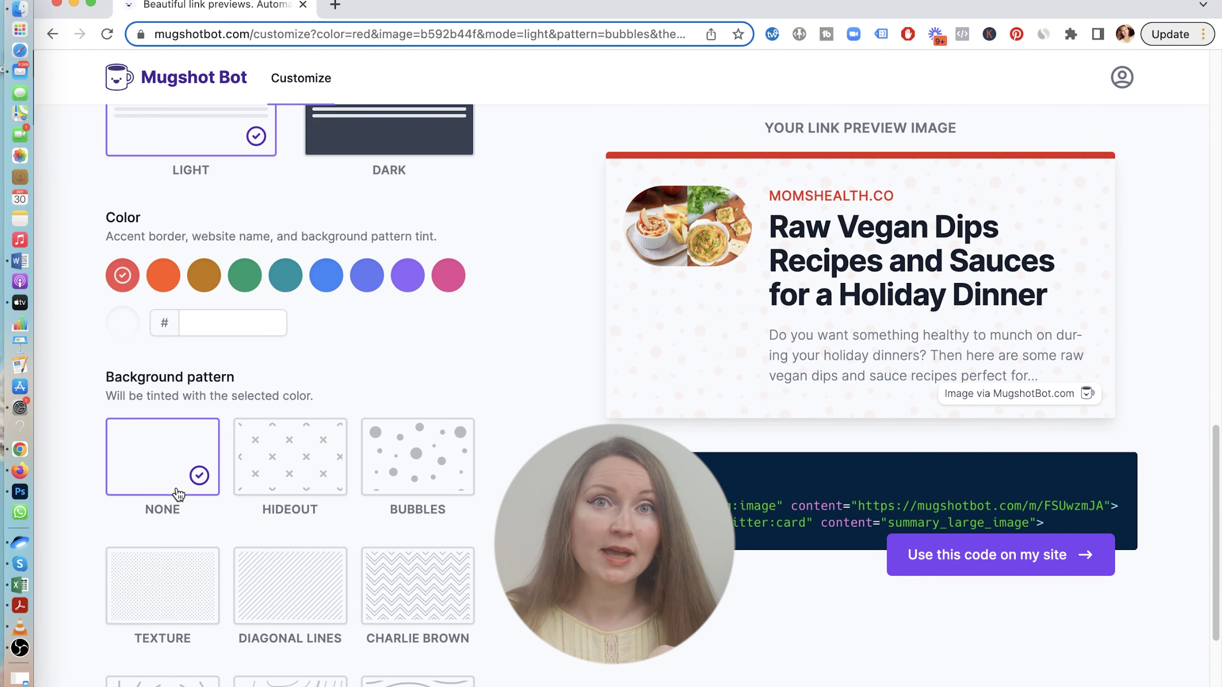
scroll(183, 596, "down", 3)
left_click(181, 594)
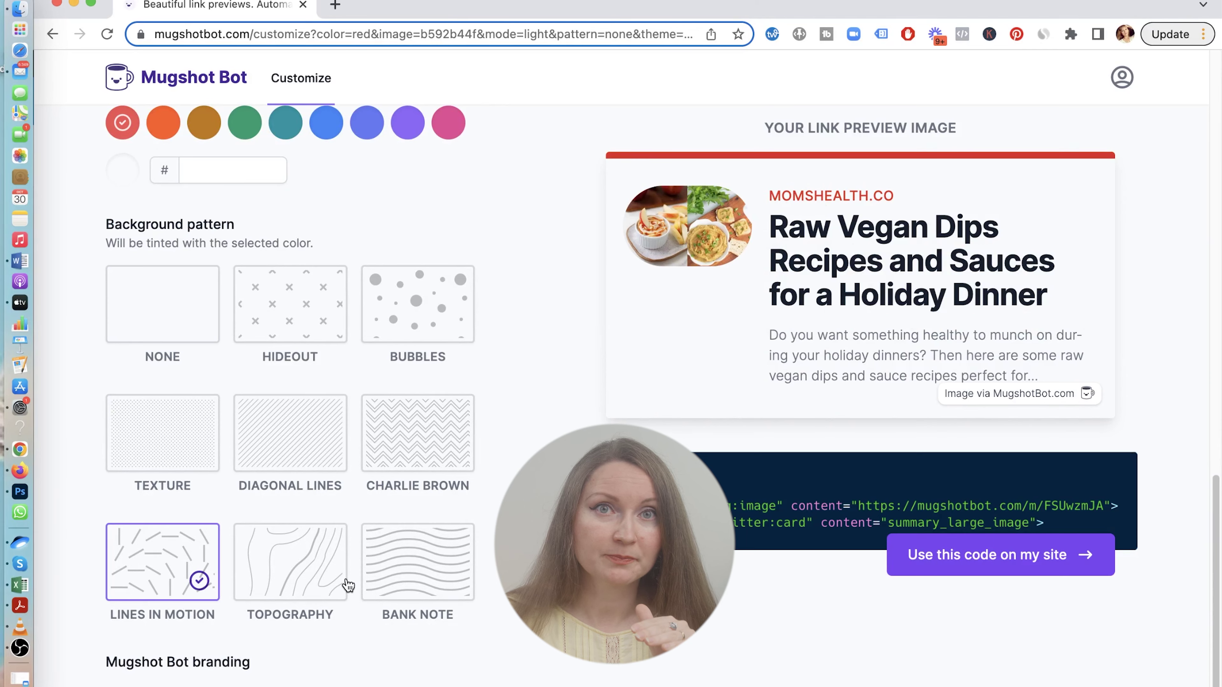
- Toggle Mugshot Bot branding off and back on, then go to the usage instructions
scroll(399, 577, "down", 2)
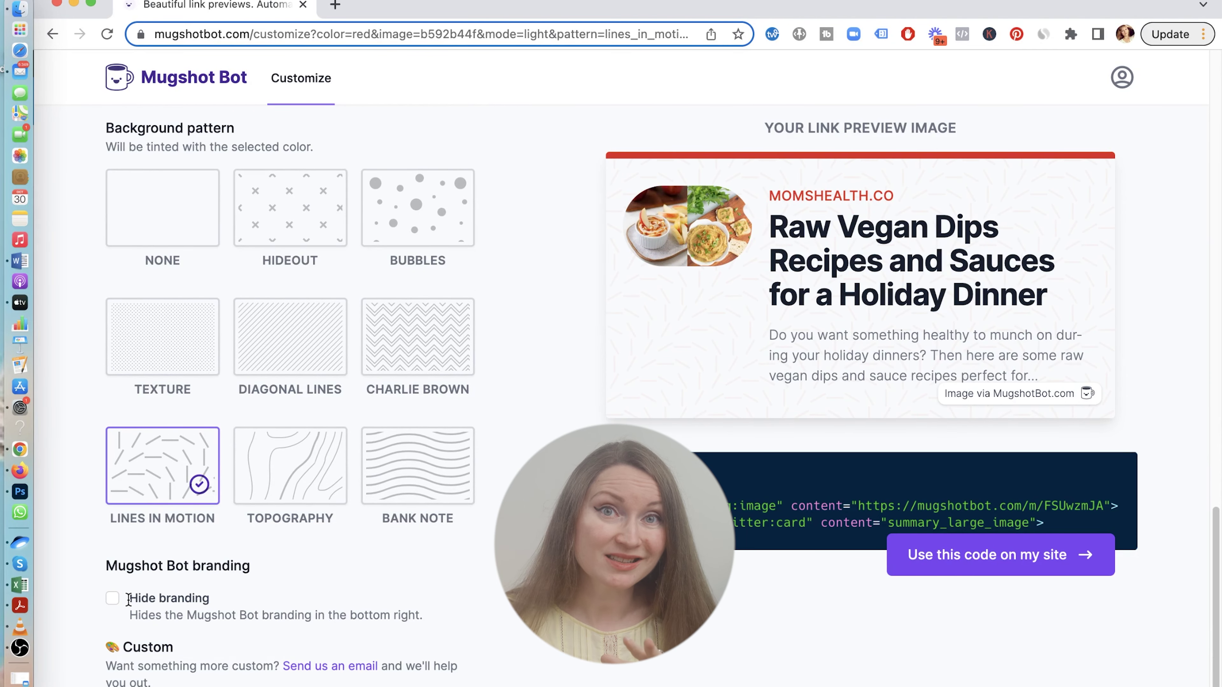
left_click(112, 599)
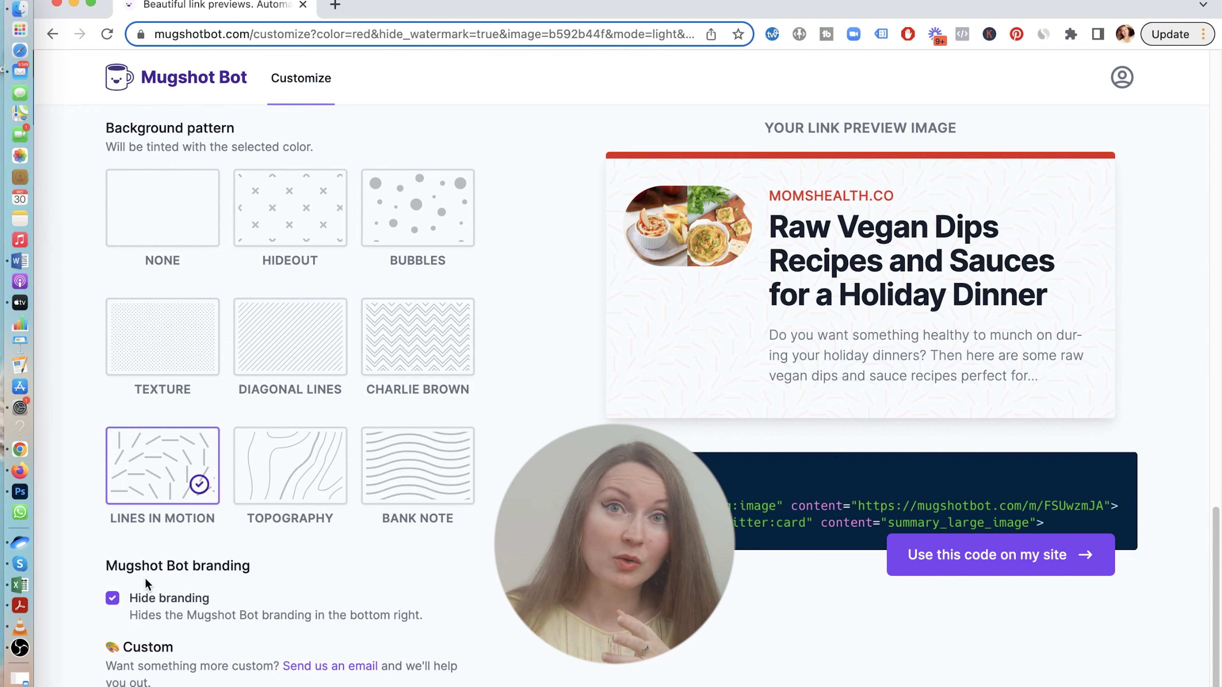
left_click(113, 598)
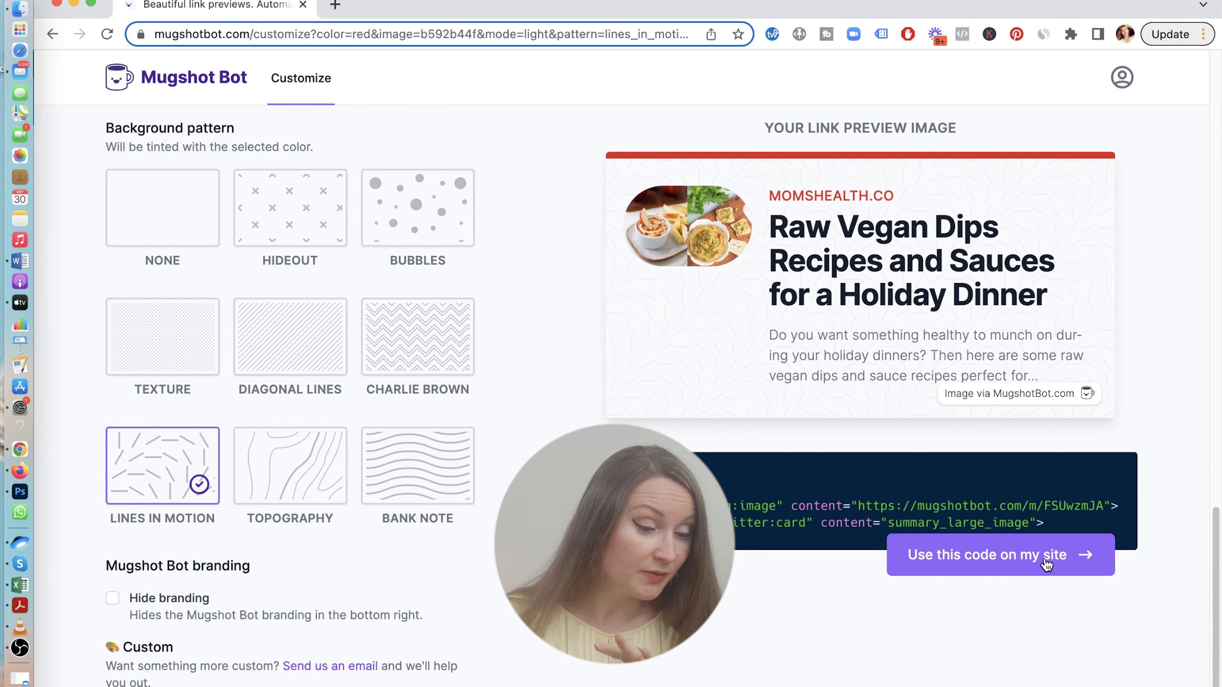
left_click(1048, 565)
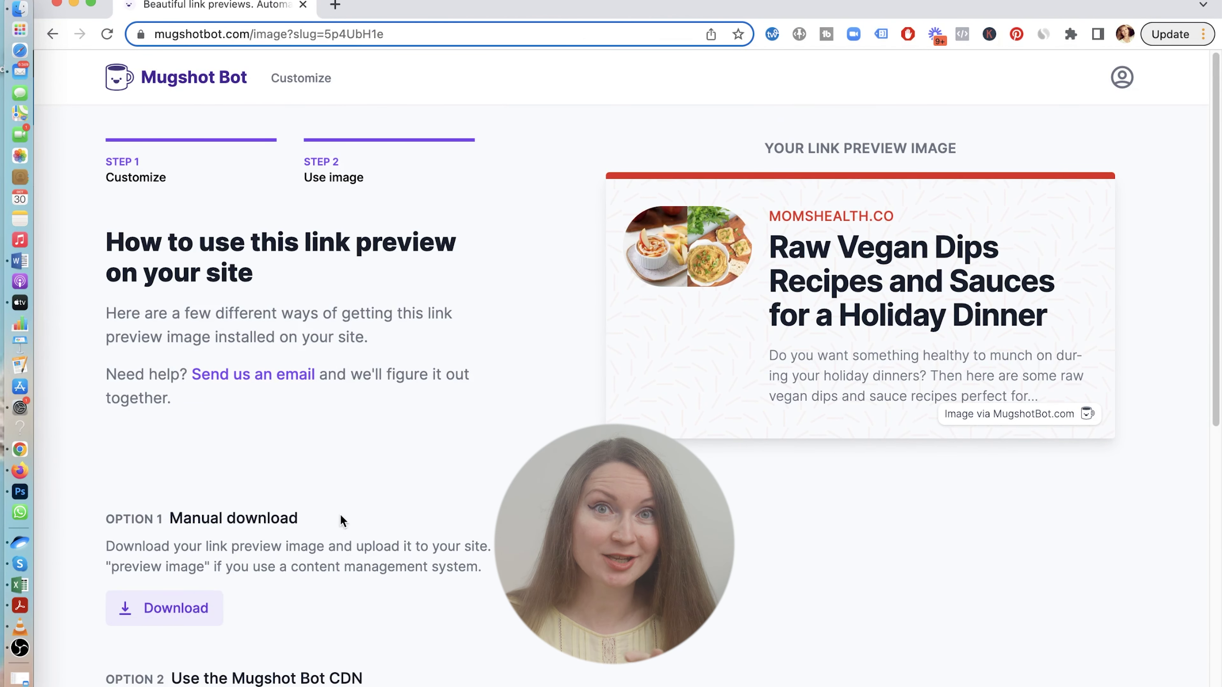
- Copy the meta tags under Option 2 'Use the Mugshot Bot CDN'
scroll(294, 510, "down", 5)
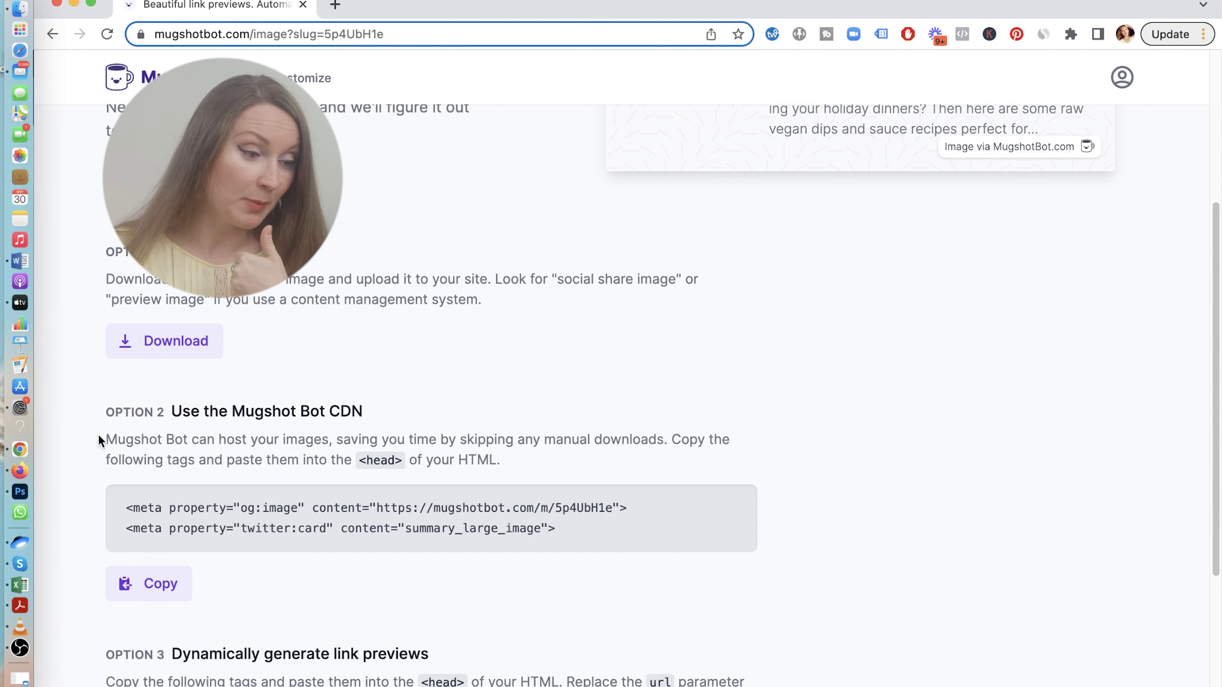
left_click_drag(98, 434, 438, 483)
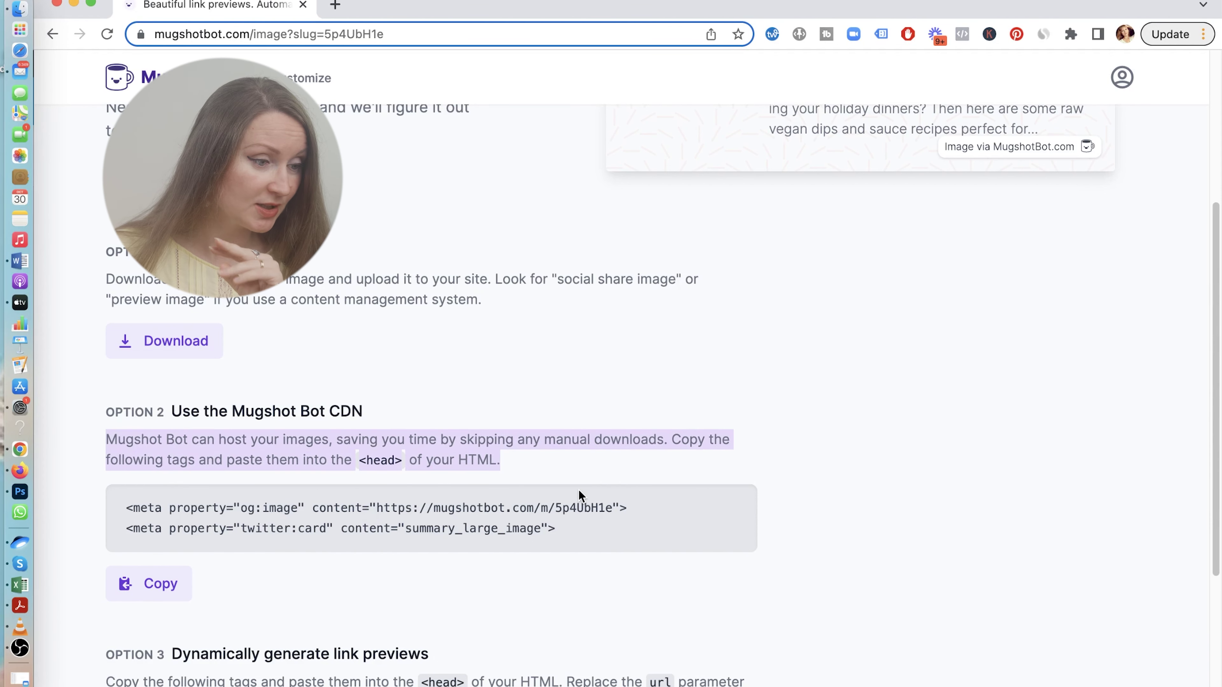
scroll(562, 480, "down", 1)
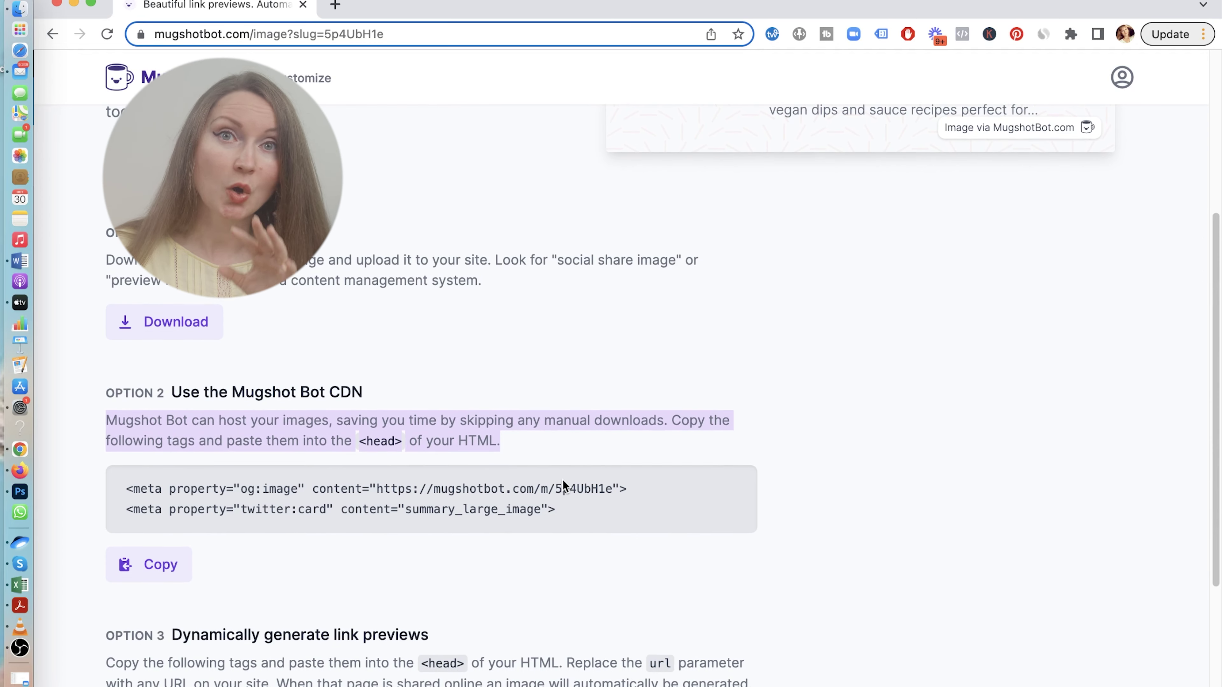
left_click(557, 448)
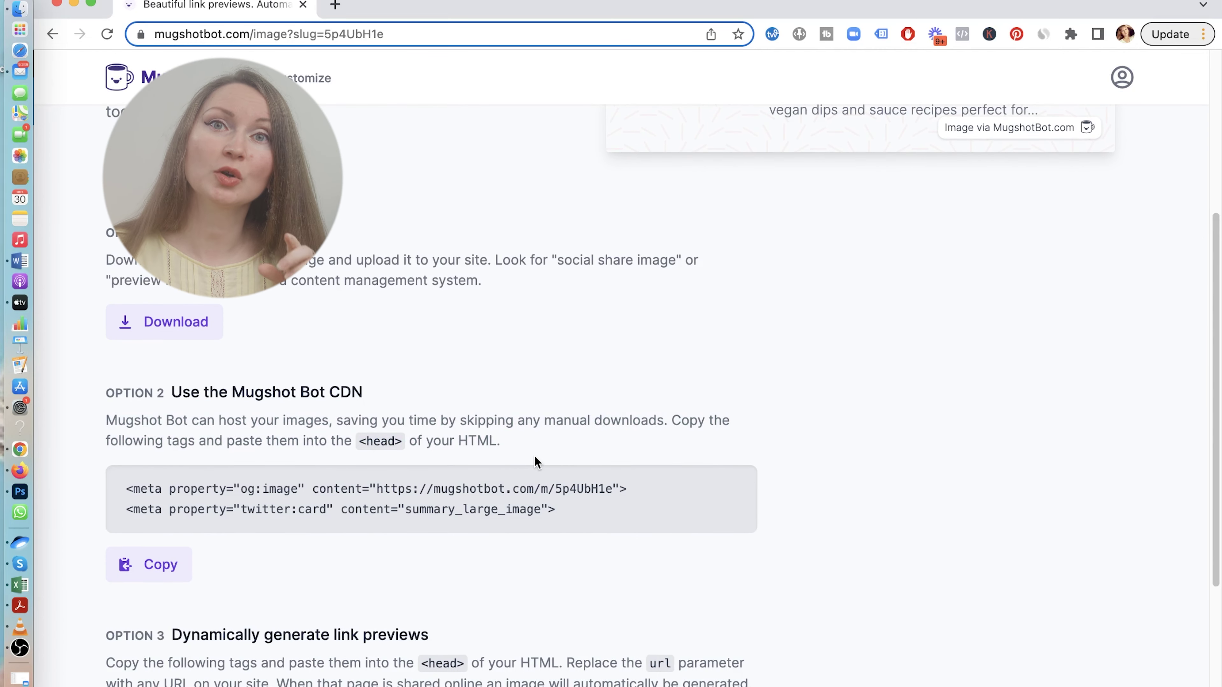
scroll(534, 457, "down", 4)
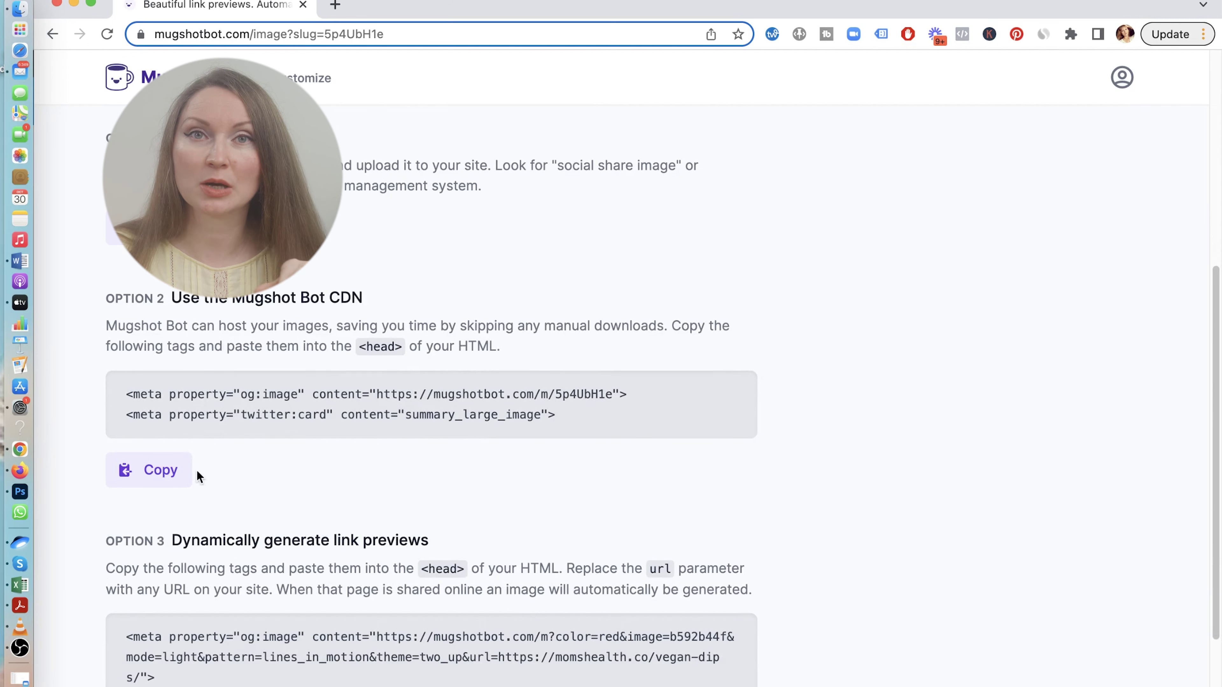
left_click(162, 471)
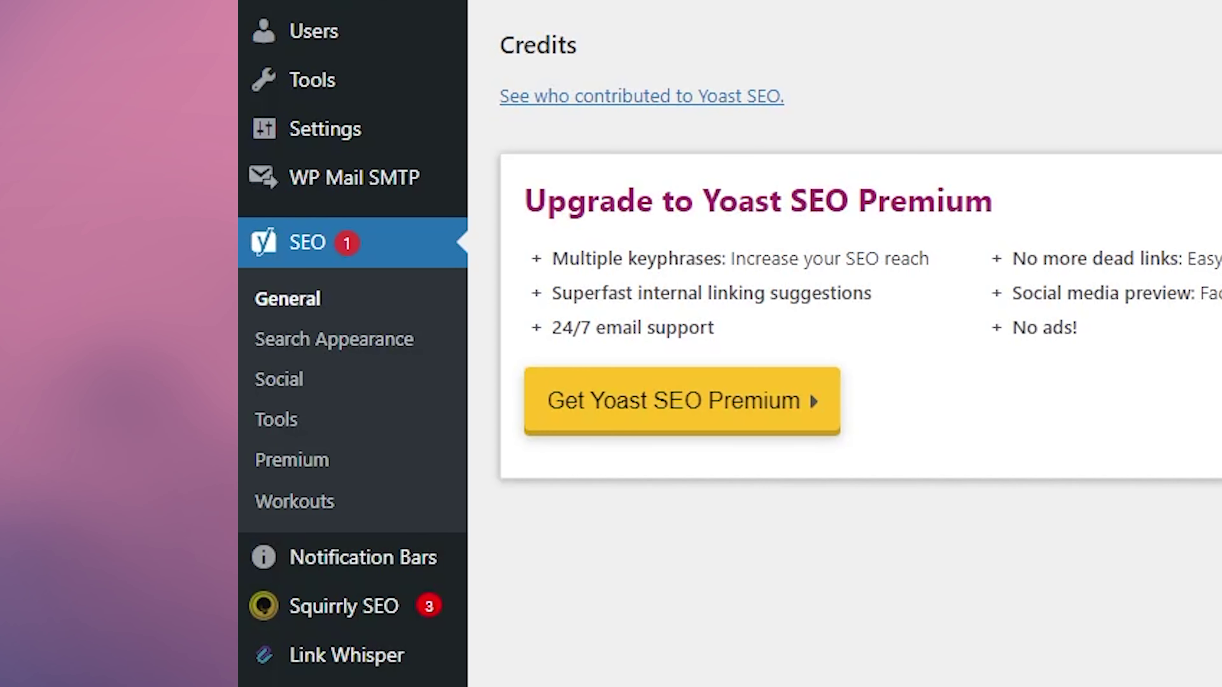
- Set Yoast's Facebook 'Add Open Graph meta data' to Disabled and save changes
left_click(293, 392)
left_click(250, 81)
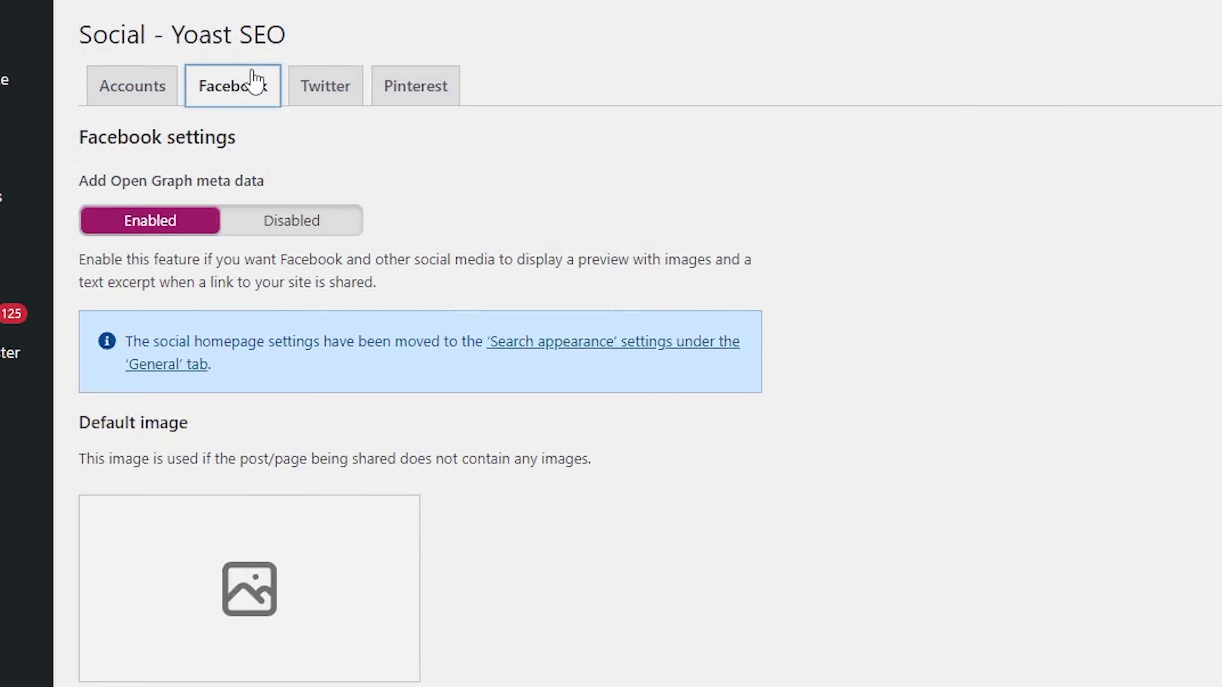
left_click(305, 230)
left_click(149, 352)
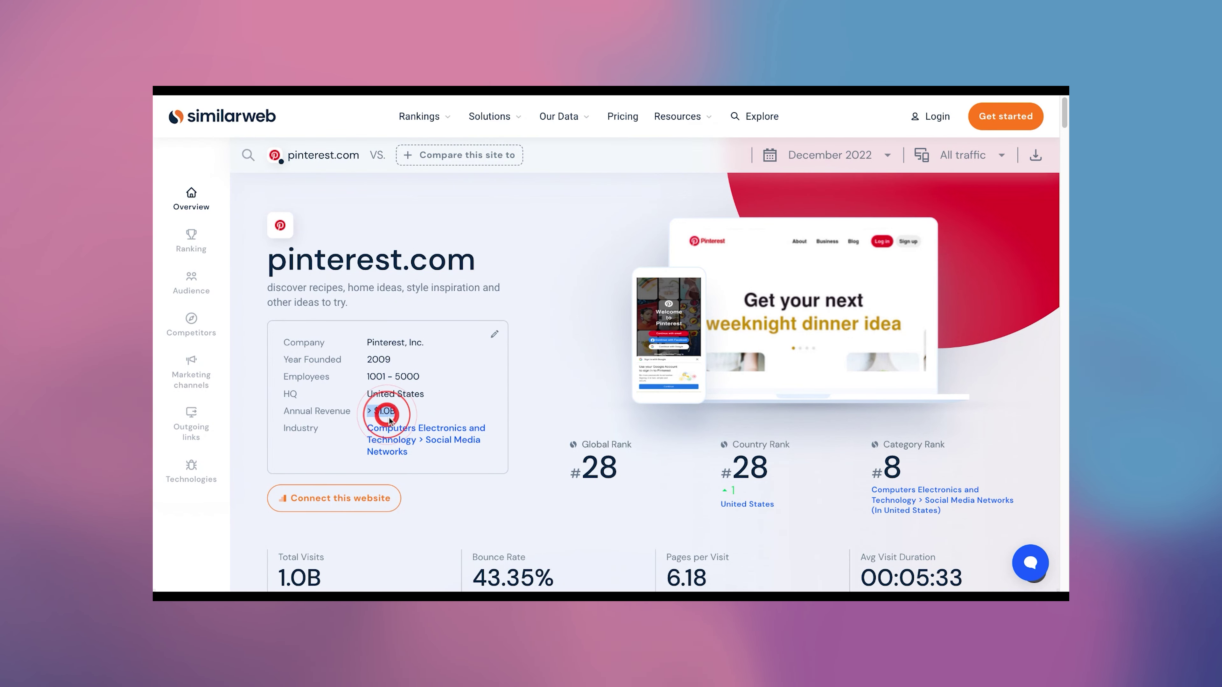
- Highlight pinterest.com's 1.0B total visits, then scroll through Traffic & Engagement to the Geography map
scroll(625, 431, "down", 3)
double_click(300, 403)
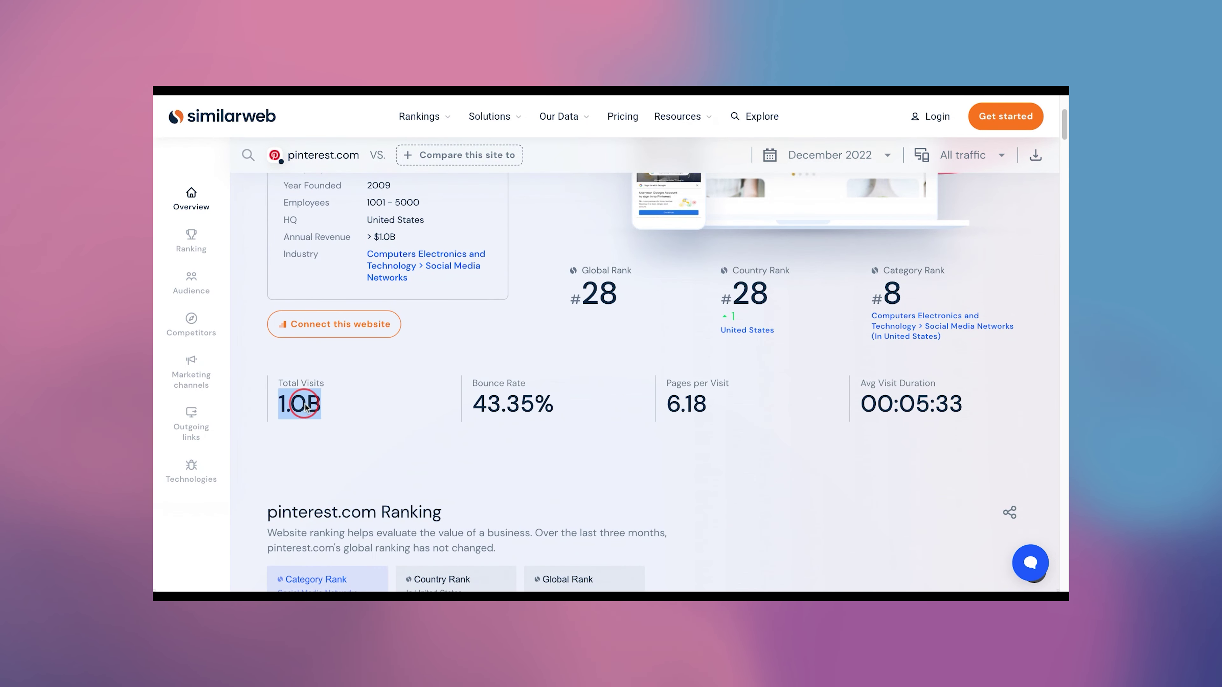
scroll(462, 438, "down", 10)
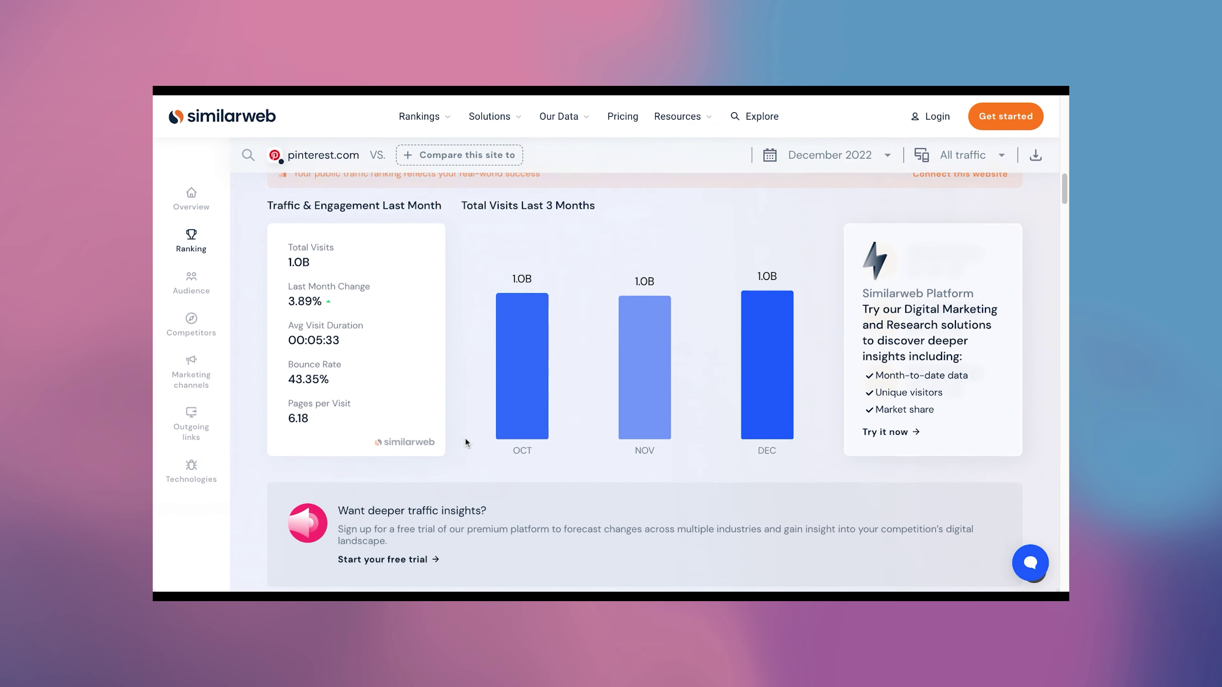
scroll(464, 436, "down", 10)
scroll(468, 434, "up", 2)
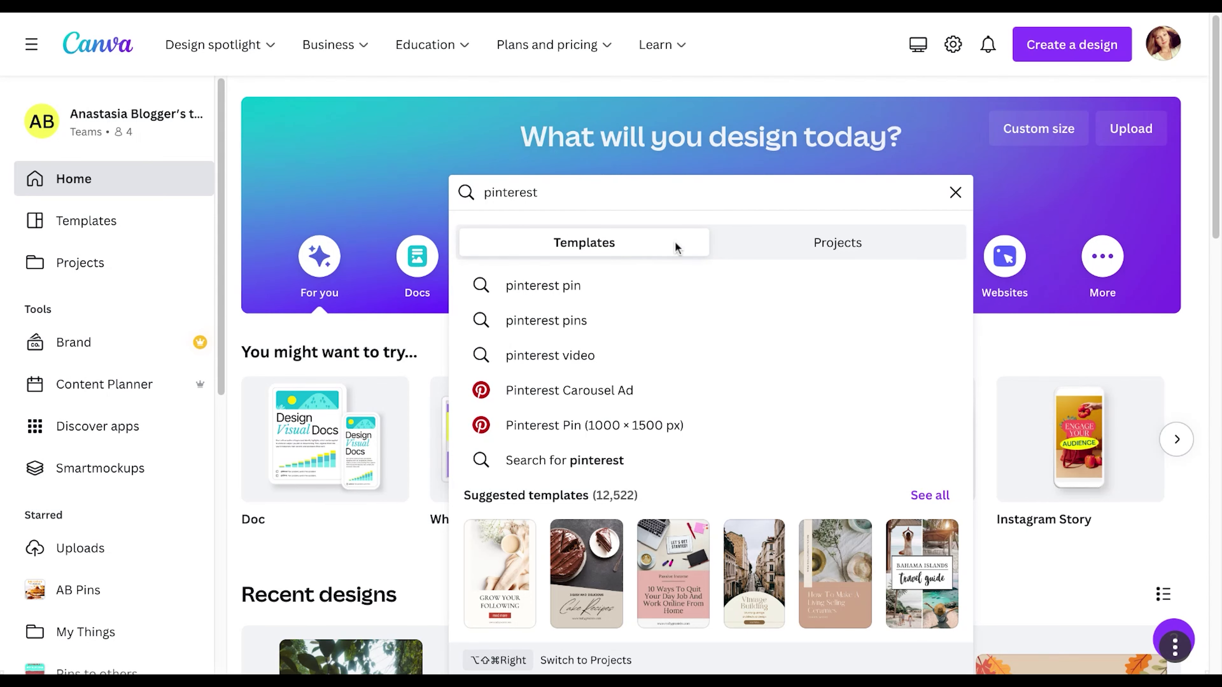
- Browse Pinterest Pin (1000 × 1500 px) templates and download the How to Post on Pinterest design as PNG
left_click(558, 430)
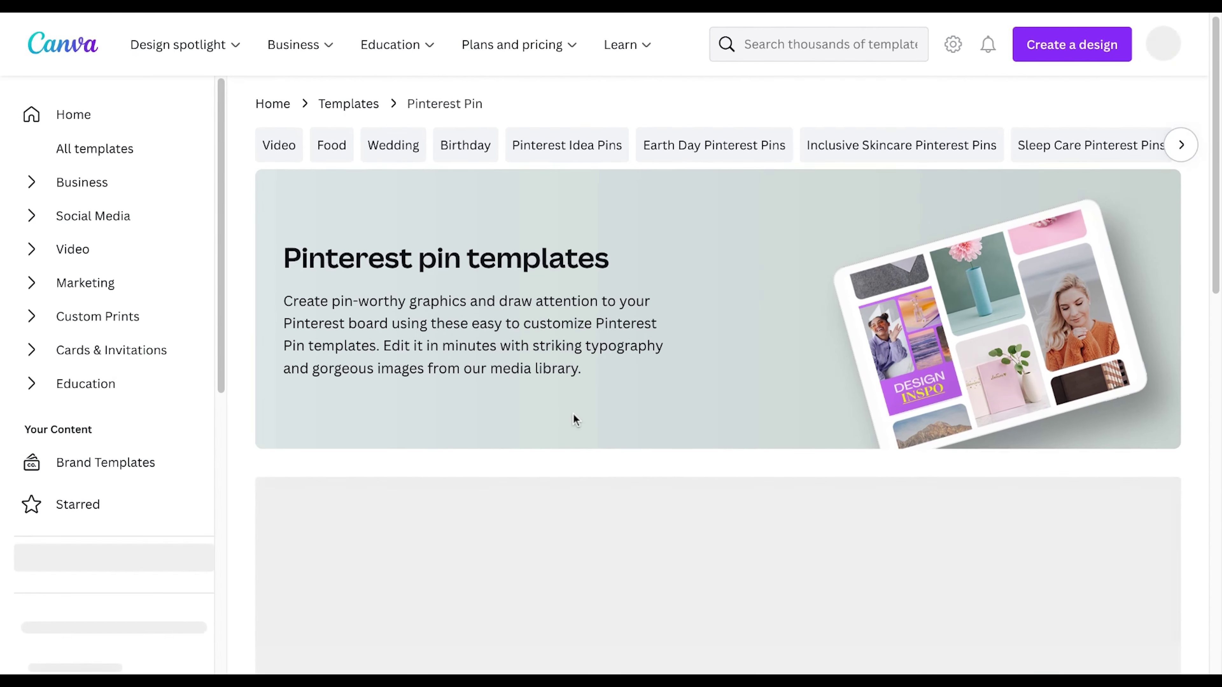
scroll(575, 417, "down", 3)
scroll(582, 420, "down", 20)
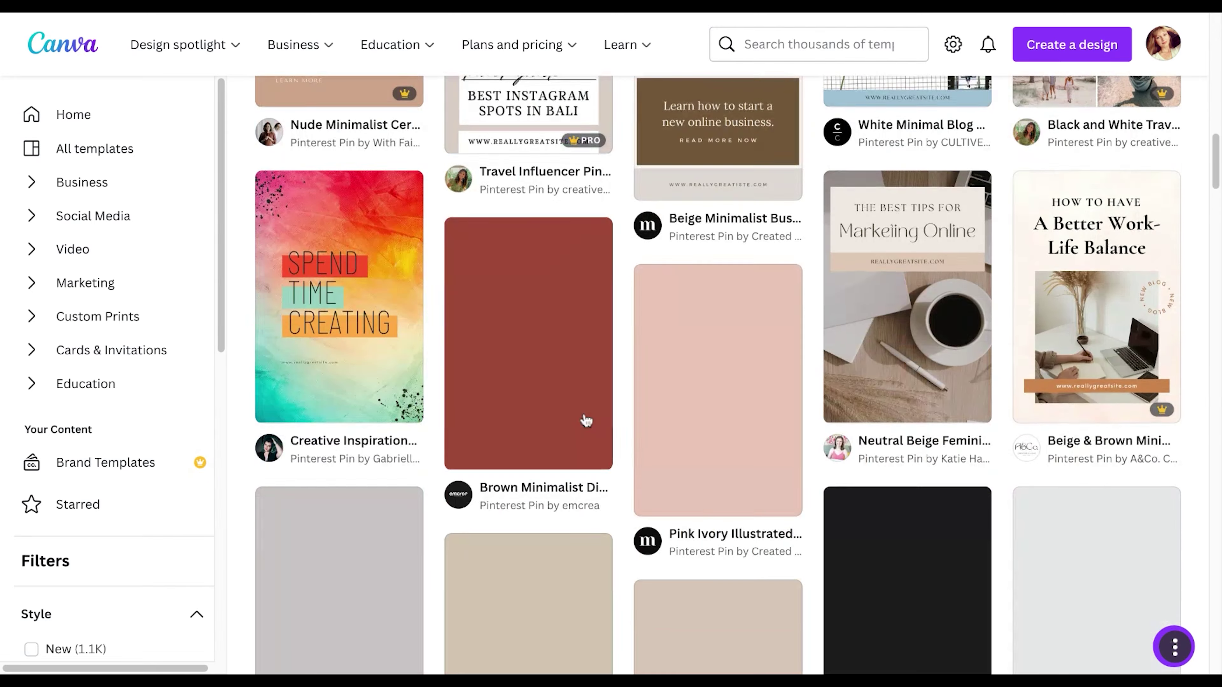
scroll(586, 420, "down", 7)
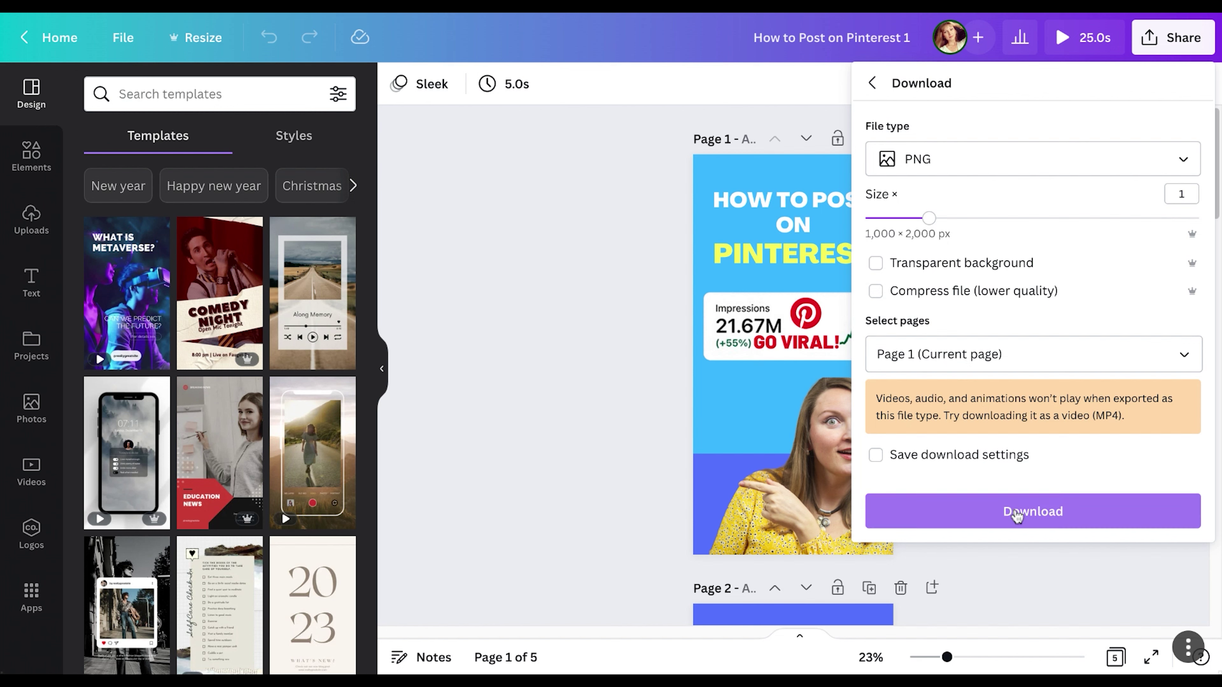
left_click(1016, 514)
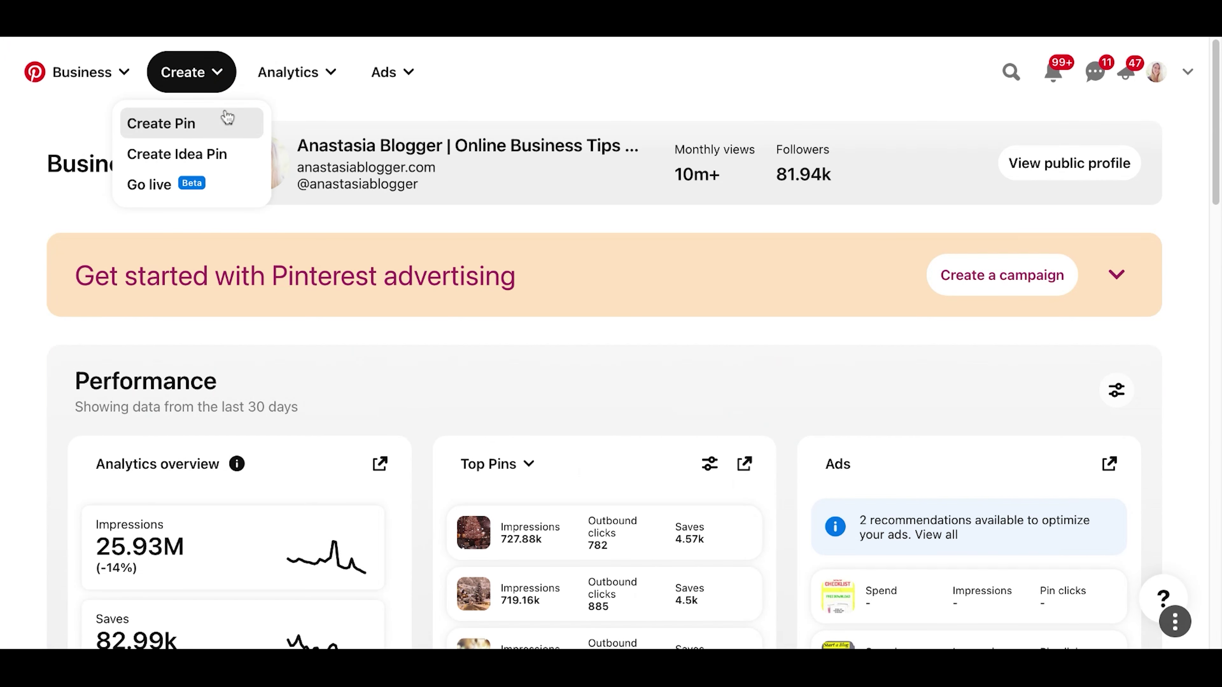
- Create a new pin from the How to Post on Pinterest image and begin its description and destination link
left_click(210, 131)
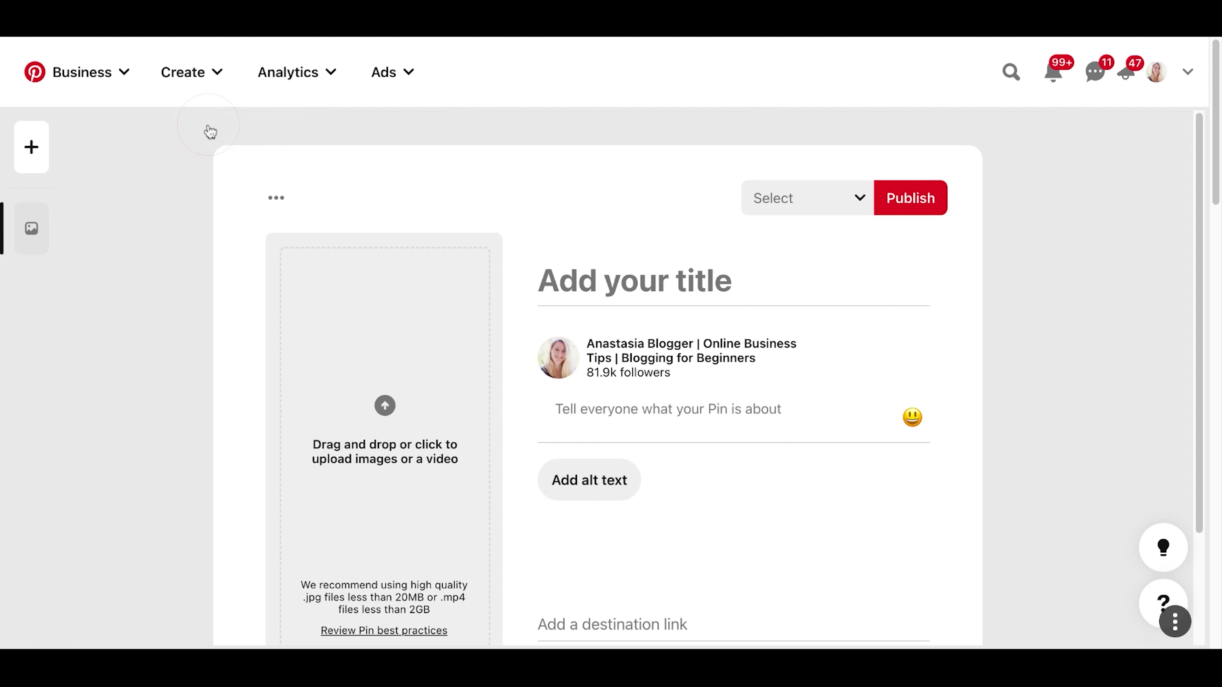
left_click_drag(138, 644, 865, 404)
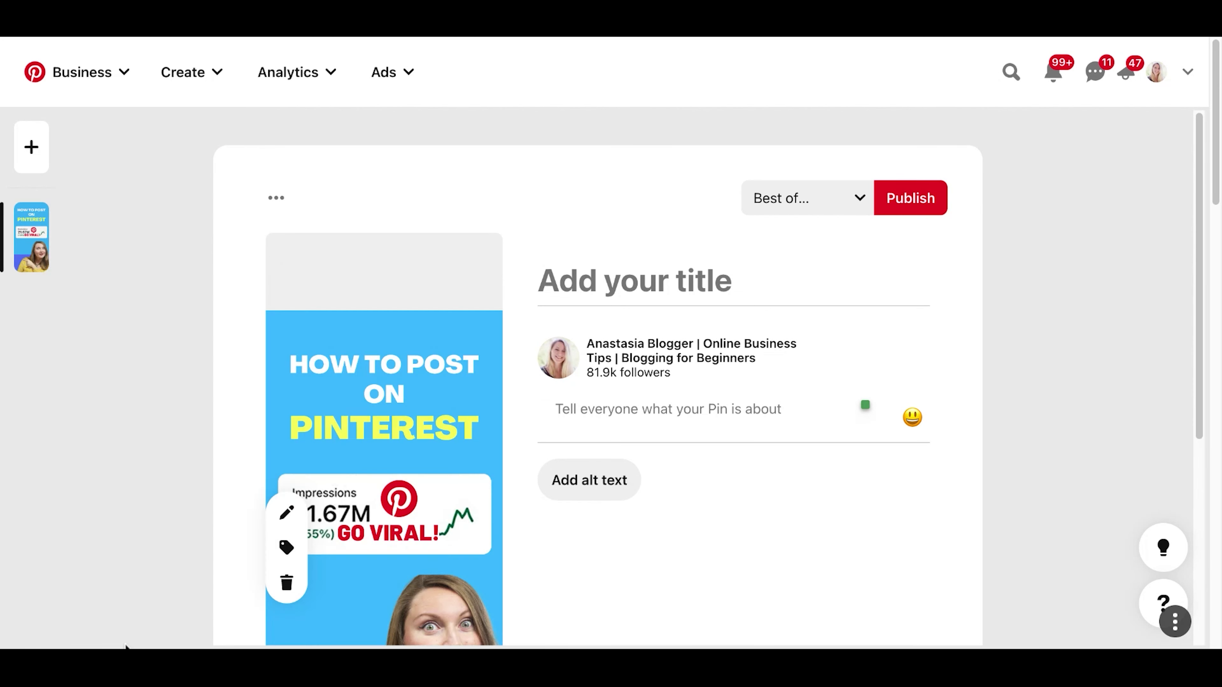
left_click(619, 427)
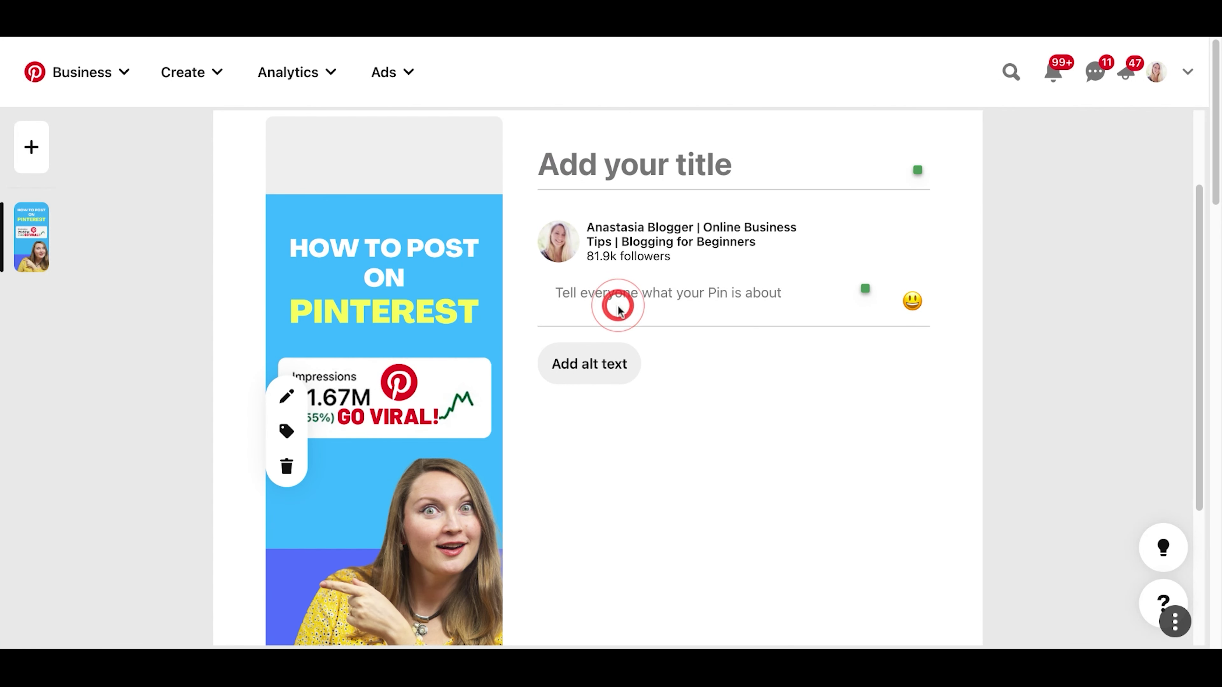
scroll(564, 524, "down", 3)
left_click(561, 547)
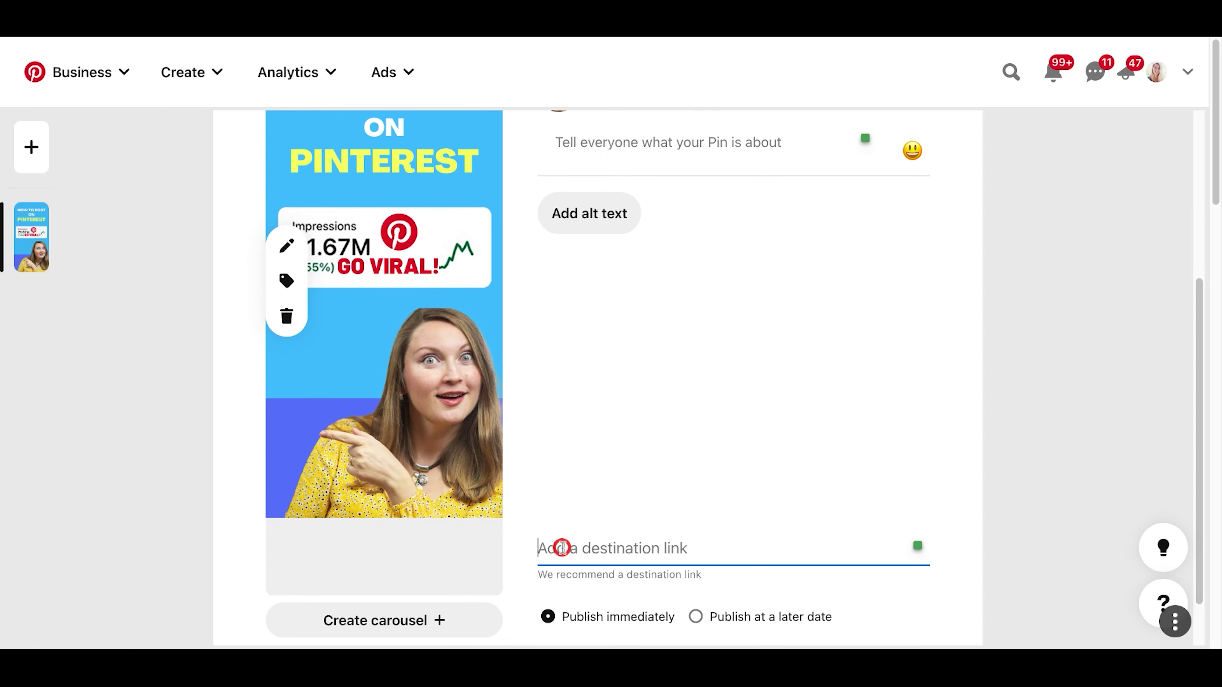
scroll(562, 548, "down", 1)
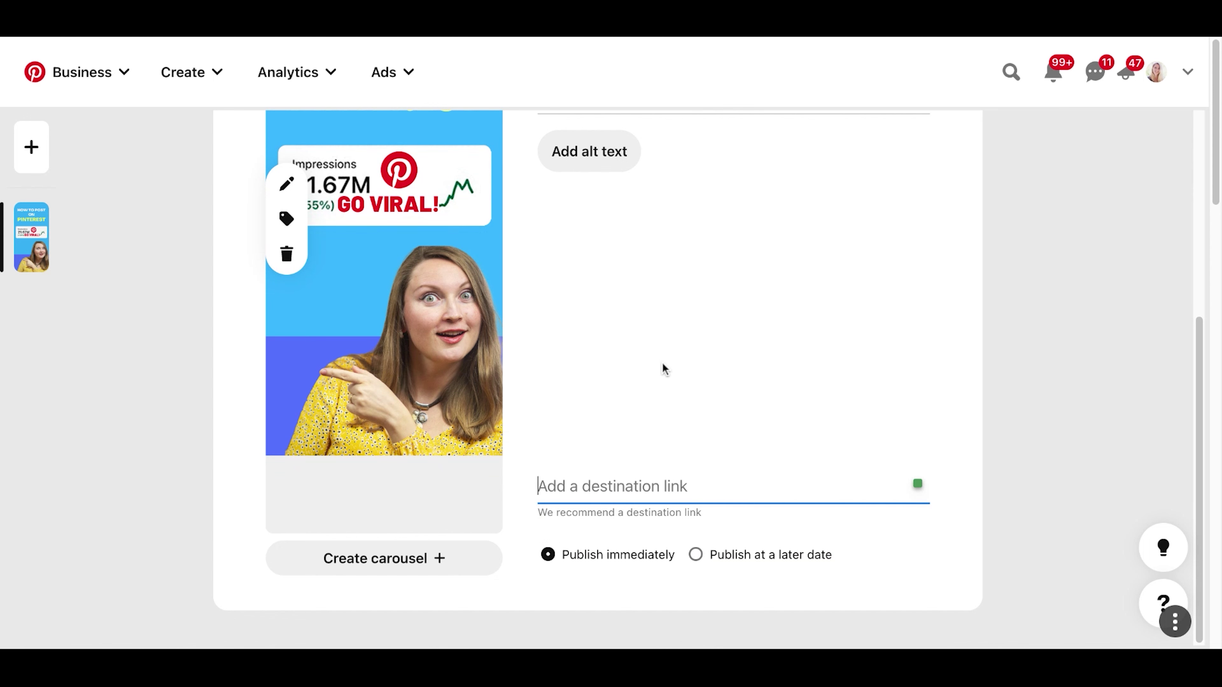
left_click(657, 501)
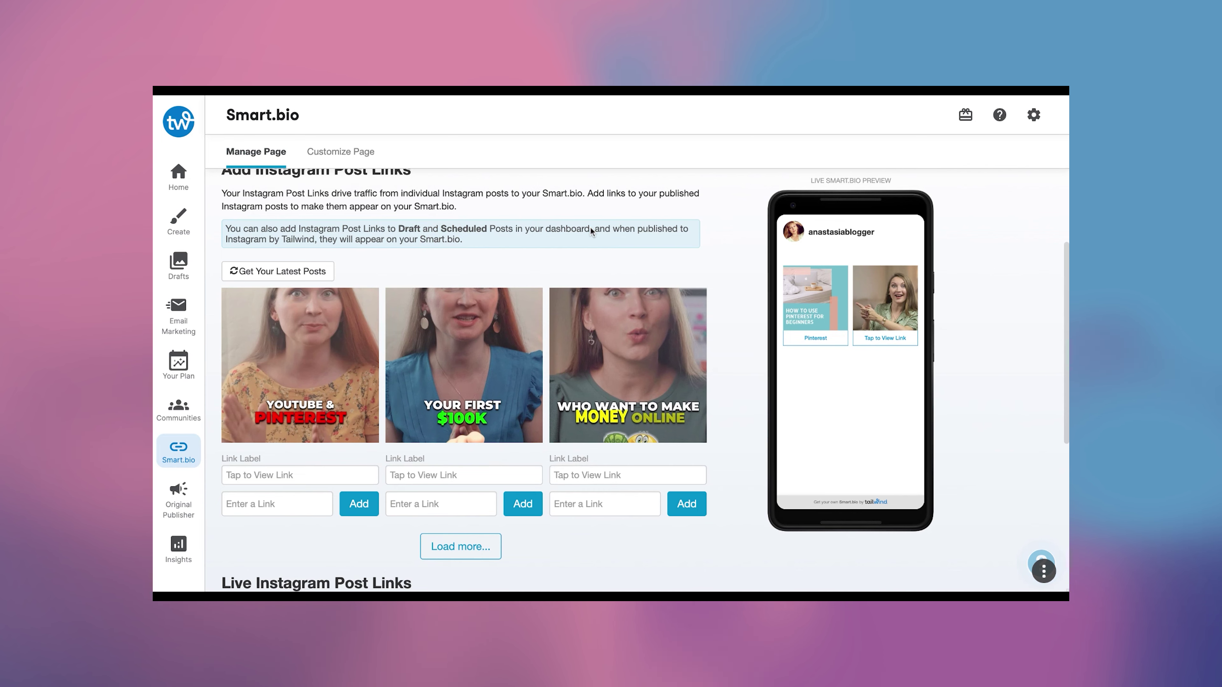
- Add a Smart.Bio link to the first Instagram post and begin entering its Link URL
left_click_drag(591, 228, 671, 253)
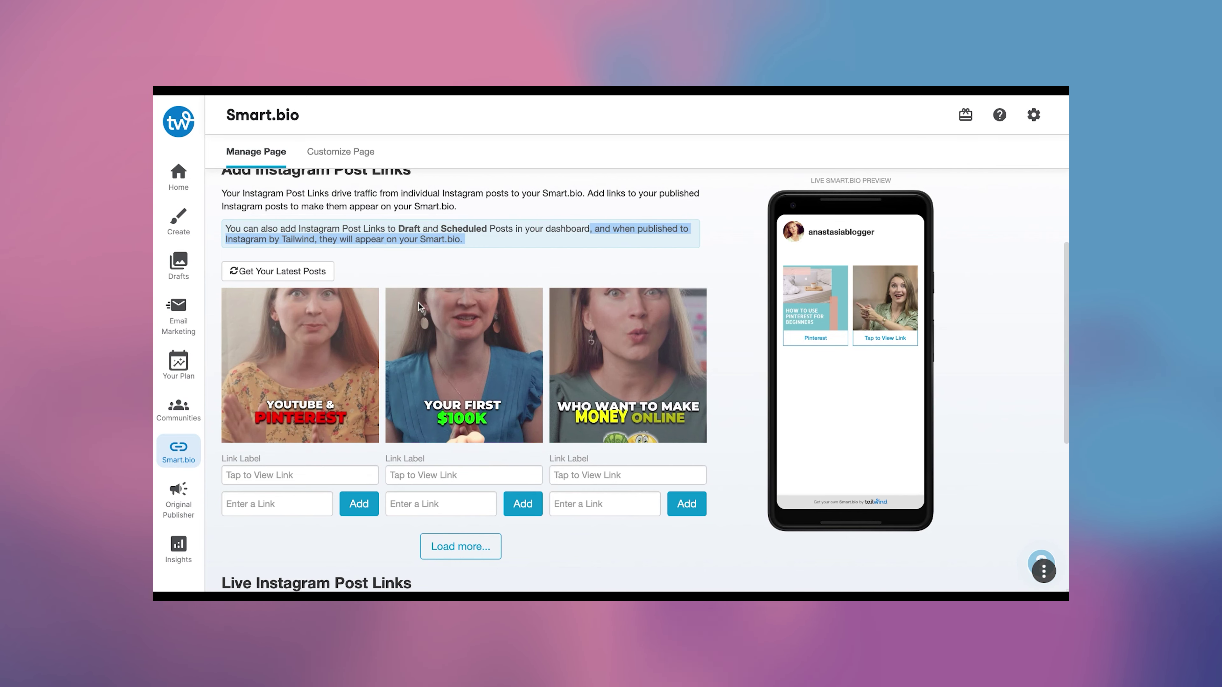
scroll(418, 302, "down", 1)
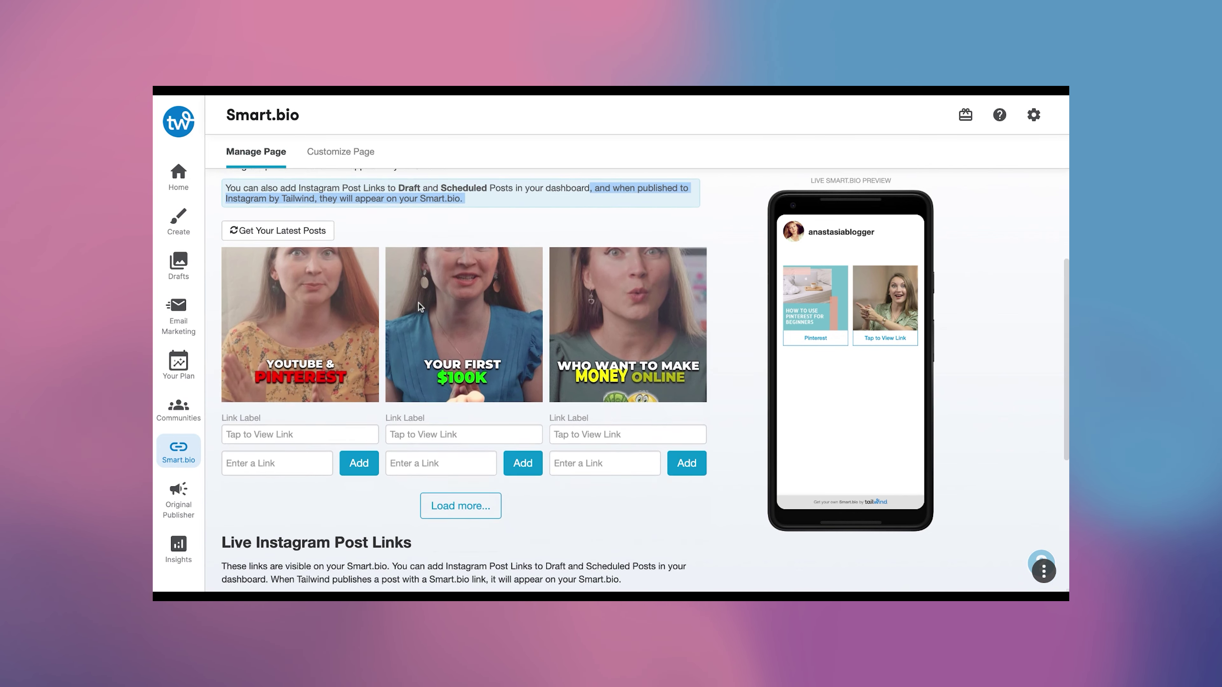
left_click(266, 466)
left_click(357, 466)
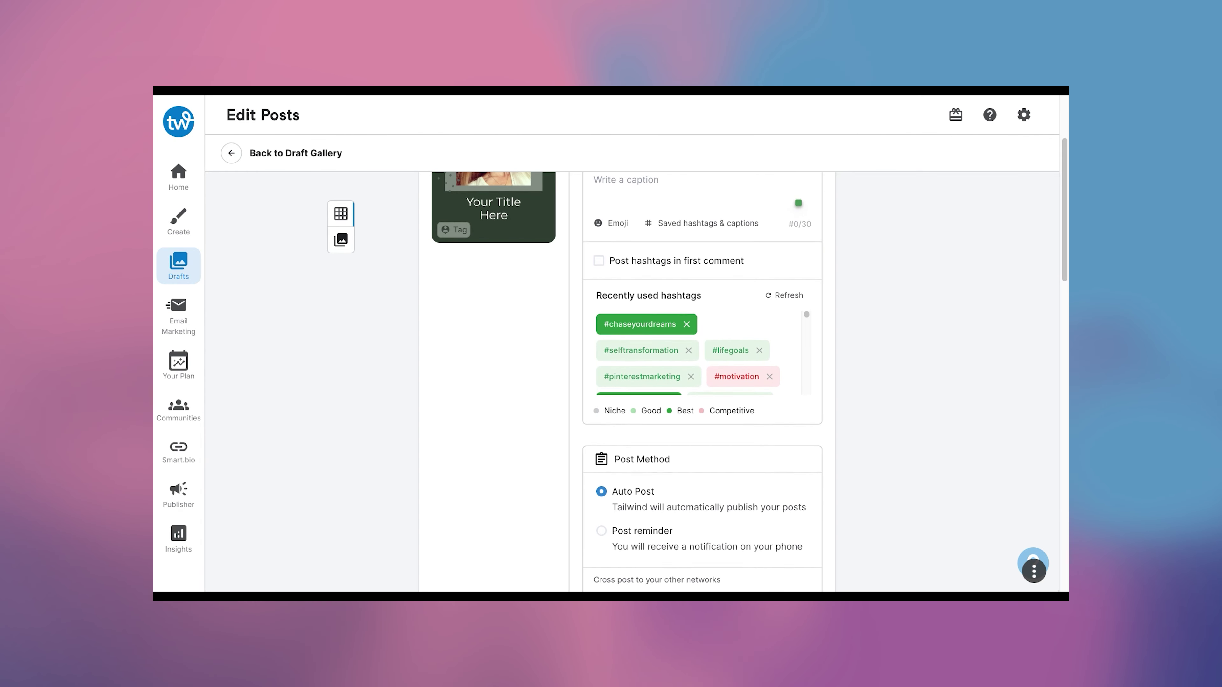
scroll(626, 385, "down", 1)
scroll(841, 347, "down", 8)
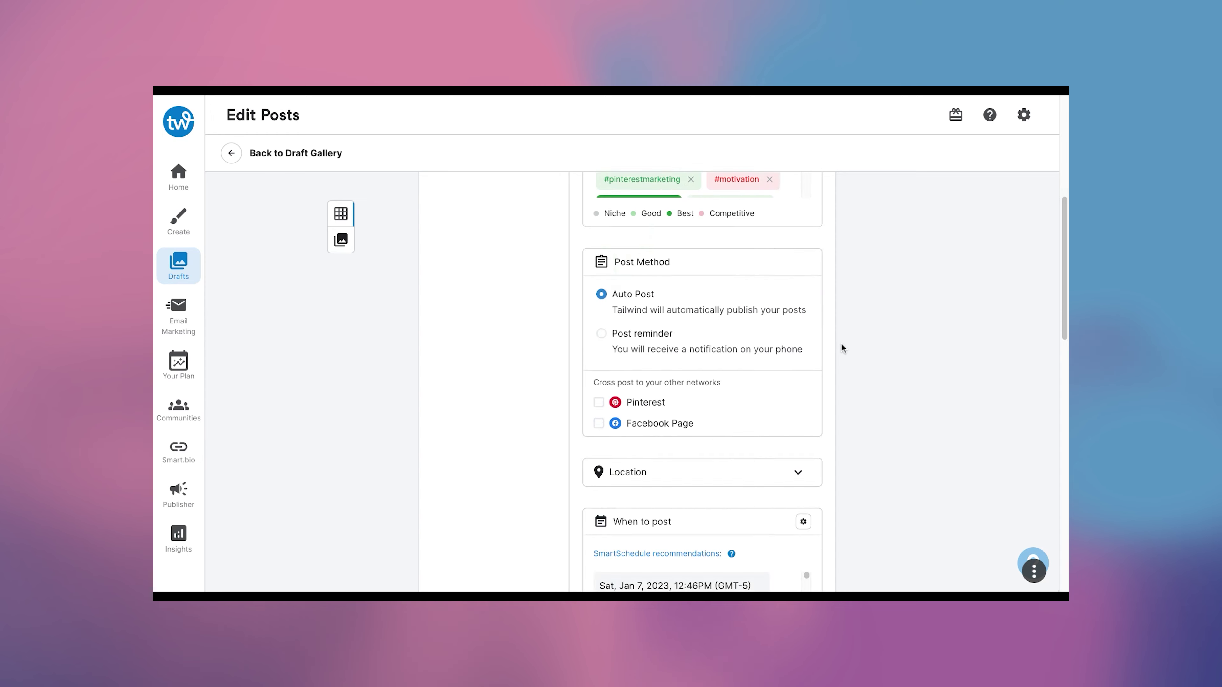
scroll(841, 348, "down", 3)
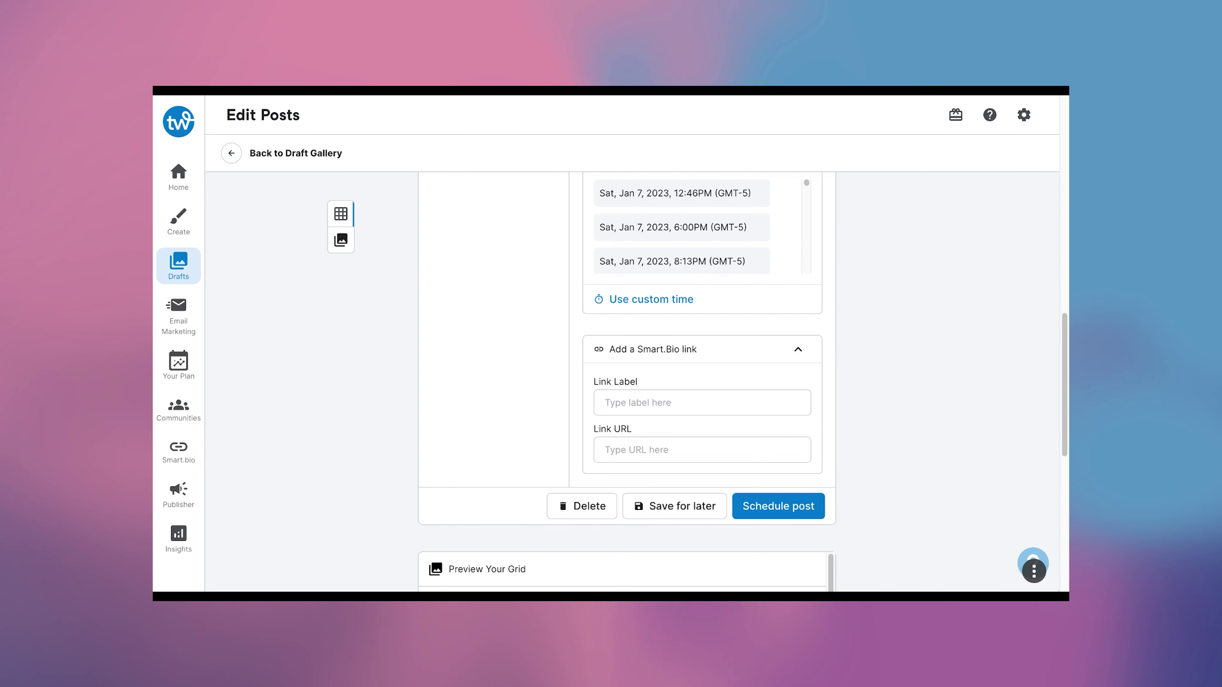
left_click(676, 351)
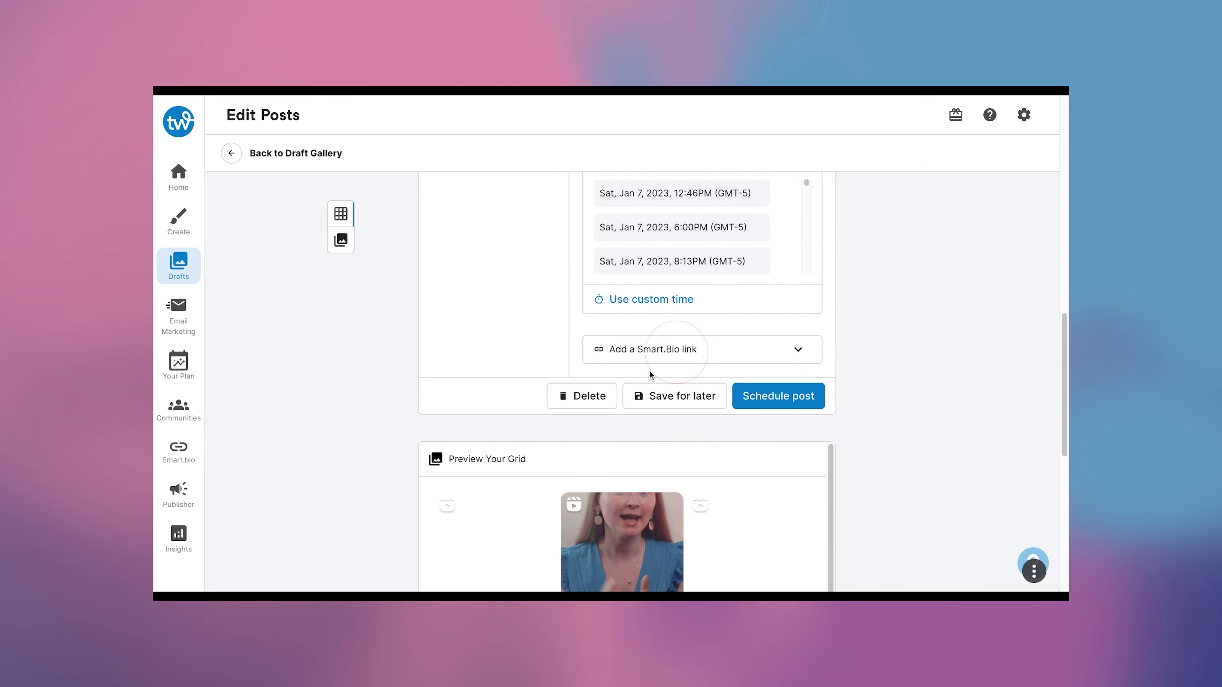
left_click(650, 349)
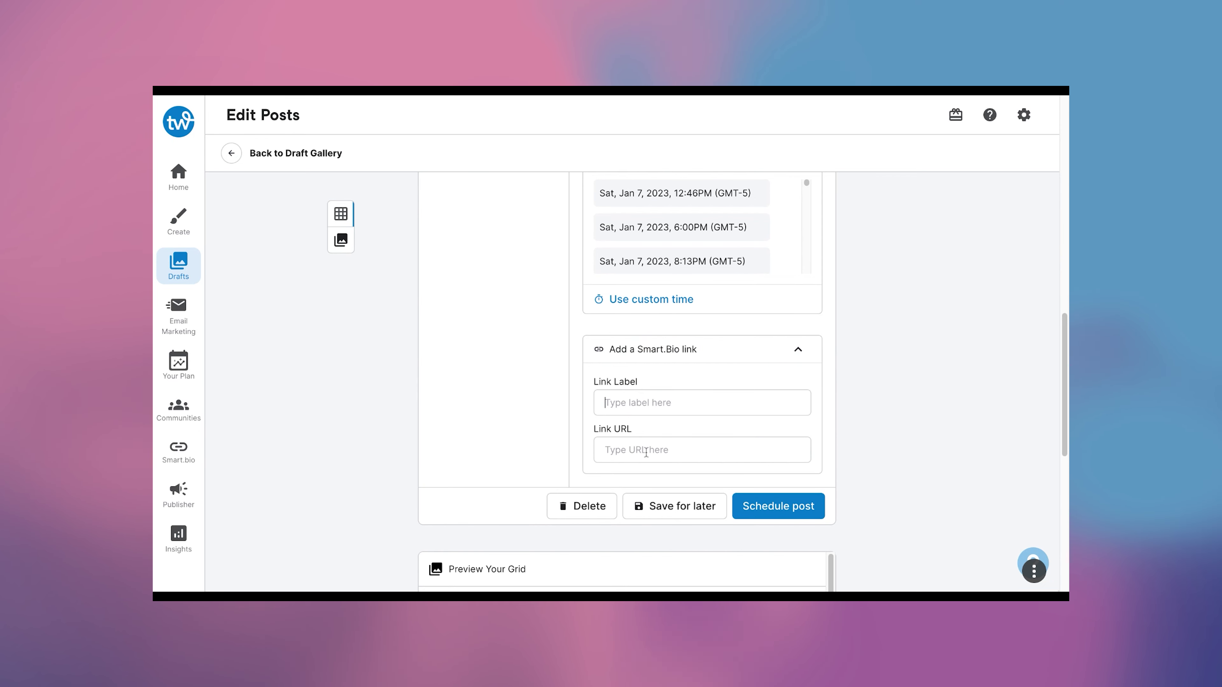
left_click(694, 445)
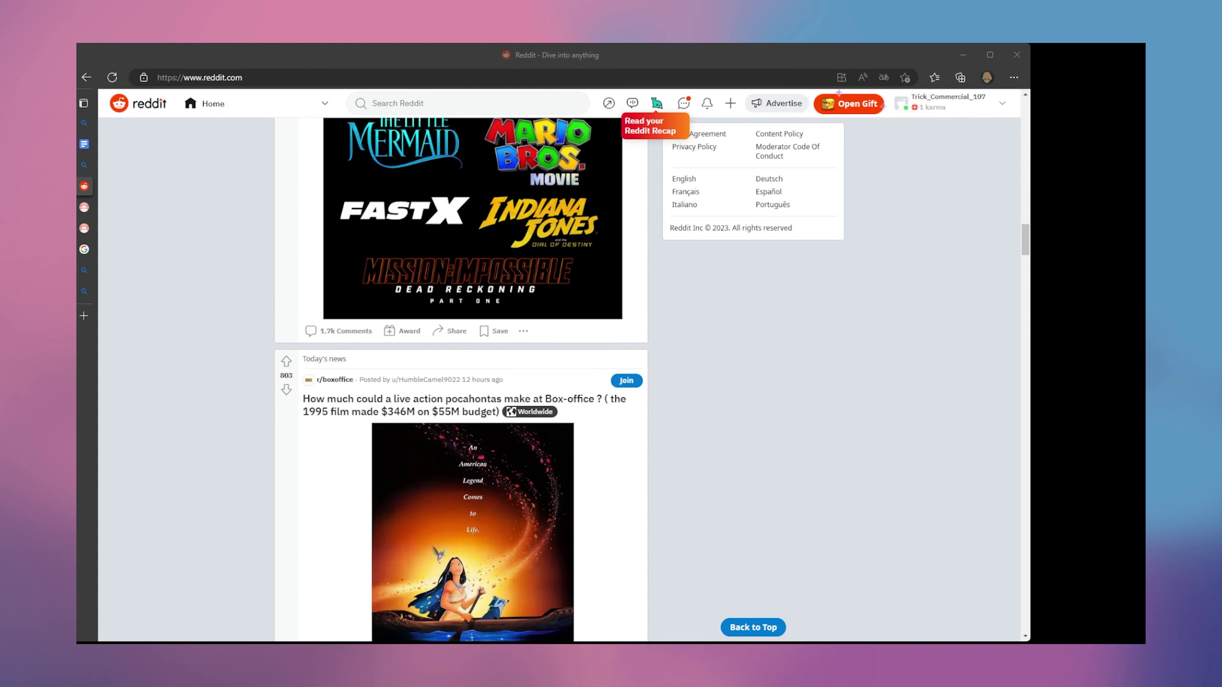
- Scroll r/Blogging and open the comments on the $1.5M-a-year blog AMA post
scroll(461, 380, "down", 8)
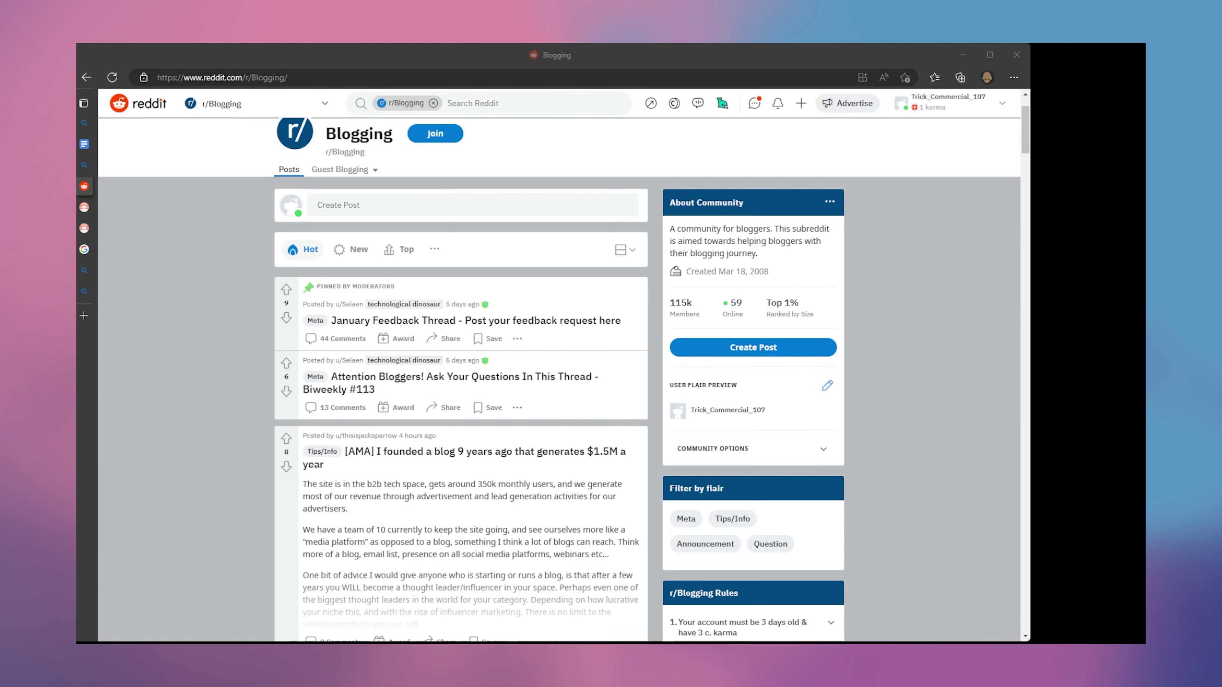
scroll(562, 380, "down", 7)
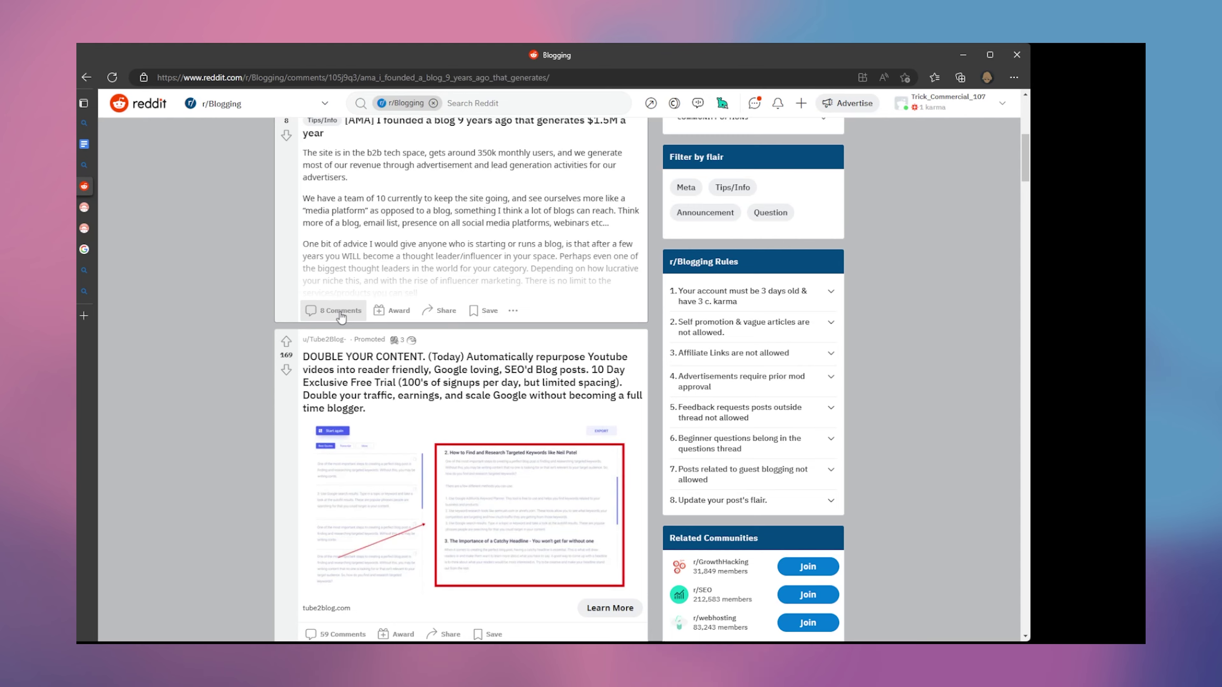
left_click(340, 312)
scroll(370, 413, "down", 10)
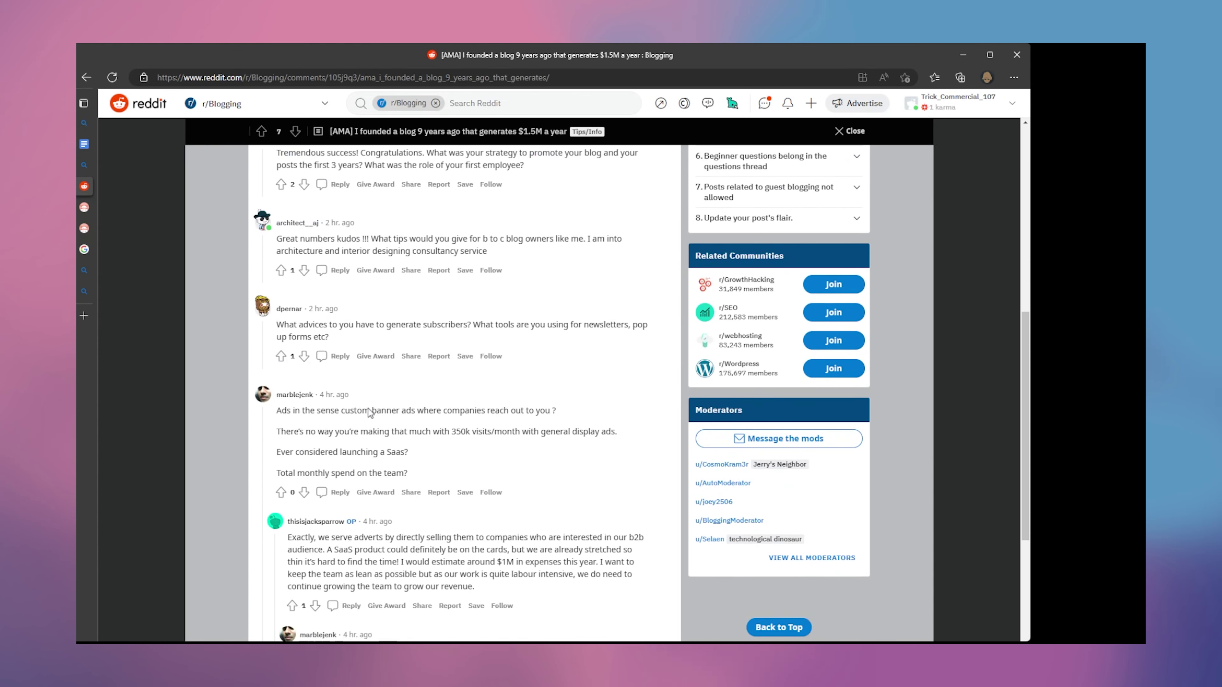
scroll(369, 413, "down", 3)
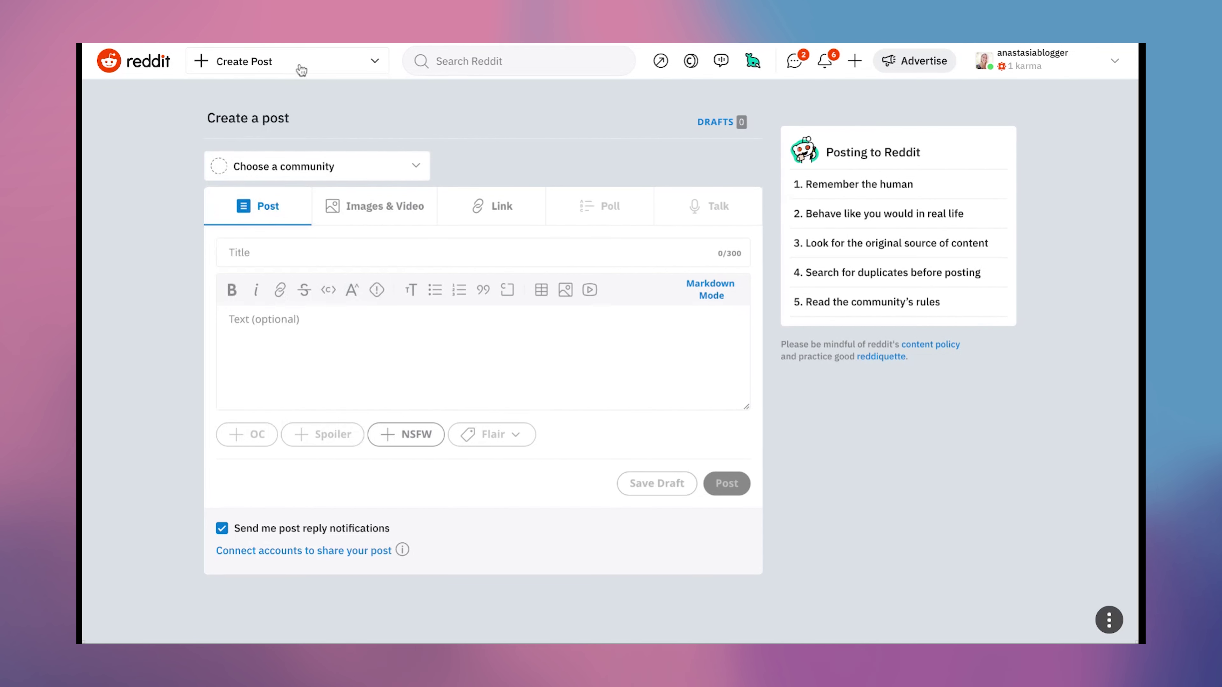
left_click(298, 62)
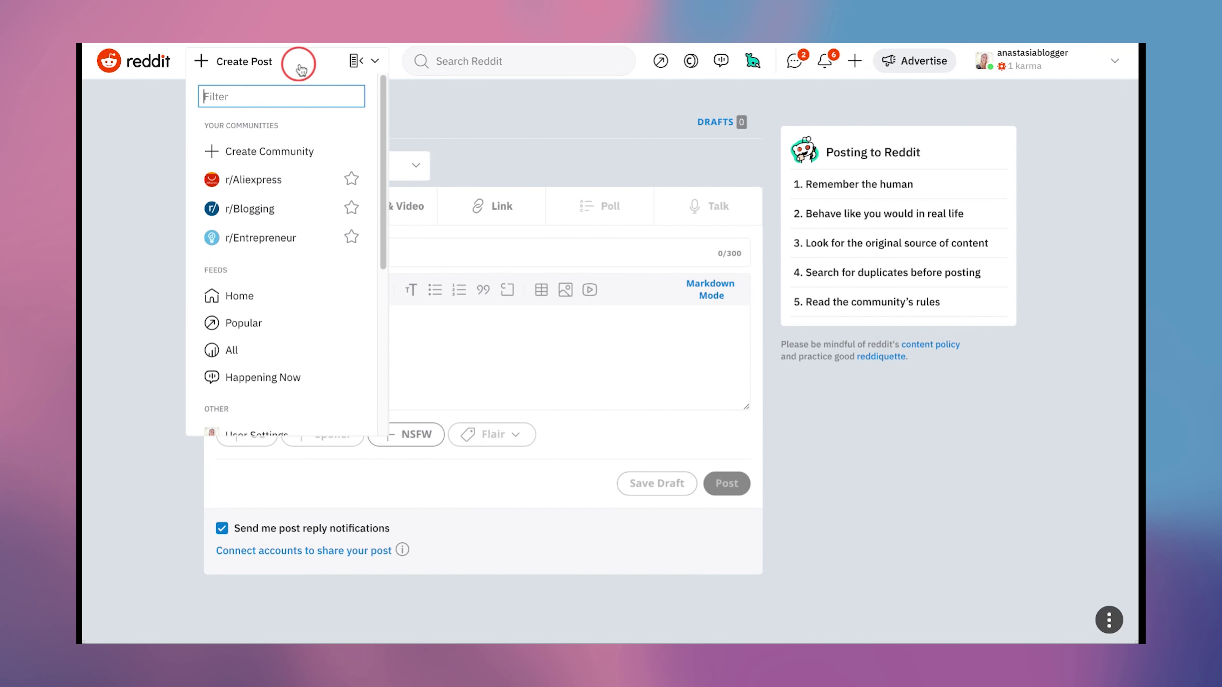
- Start a new community, entering the blogger's account name as its name
left_click(267, 153)
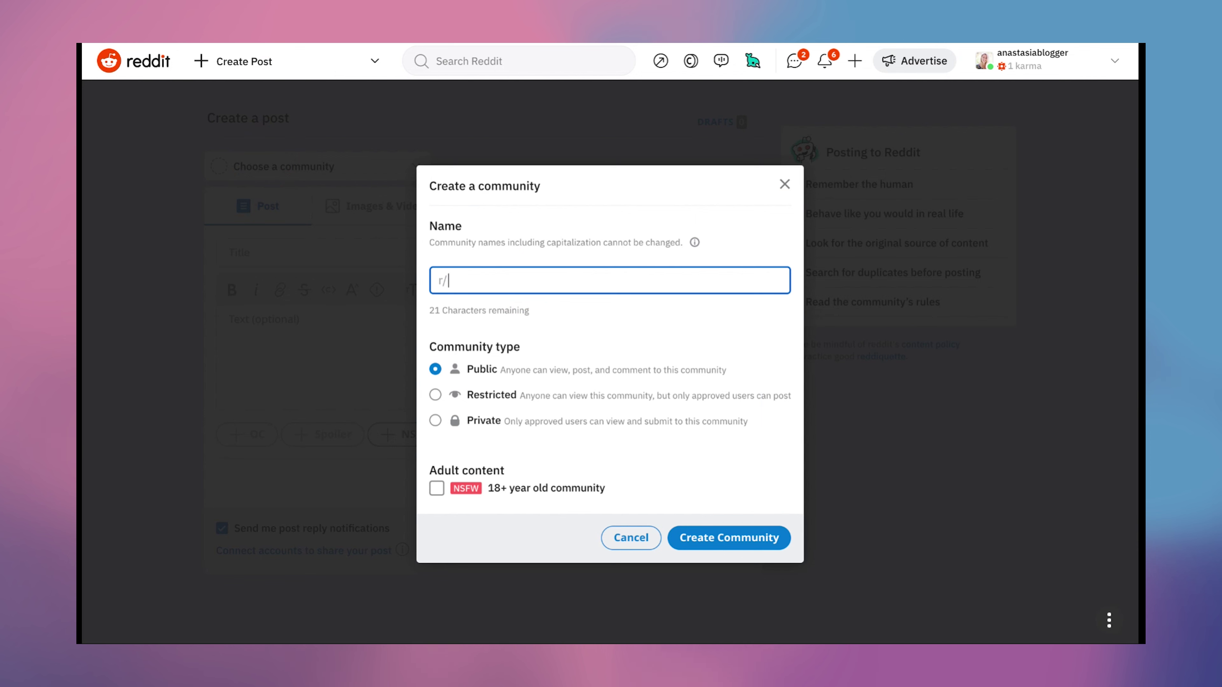
type("anastasiablogger/")
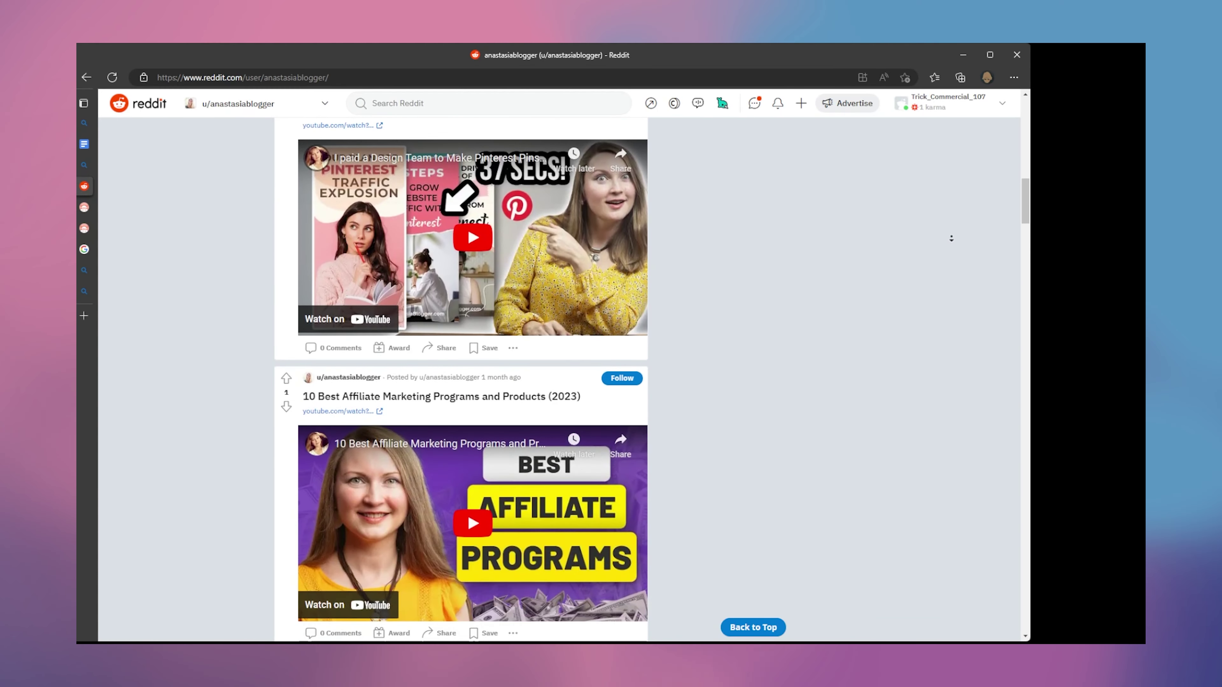
- Set up a profile link post titled 'How Often Should I Post on Pinterest? The Best Times to Pin on Pinterest'
scroll(951, 238, "down", 8)
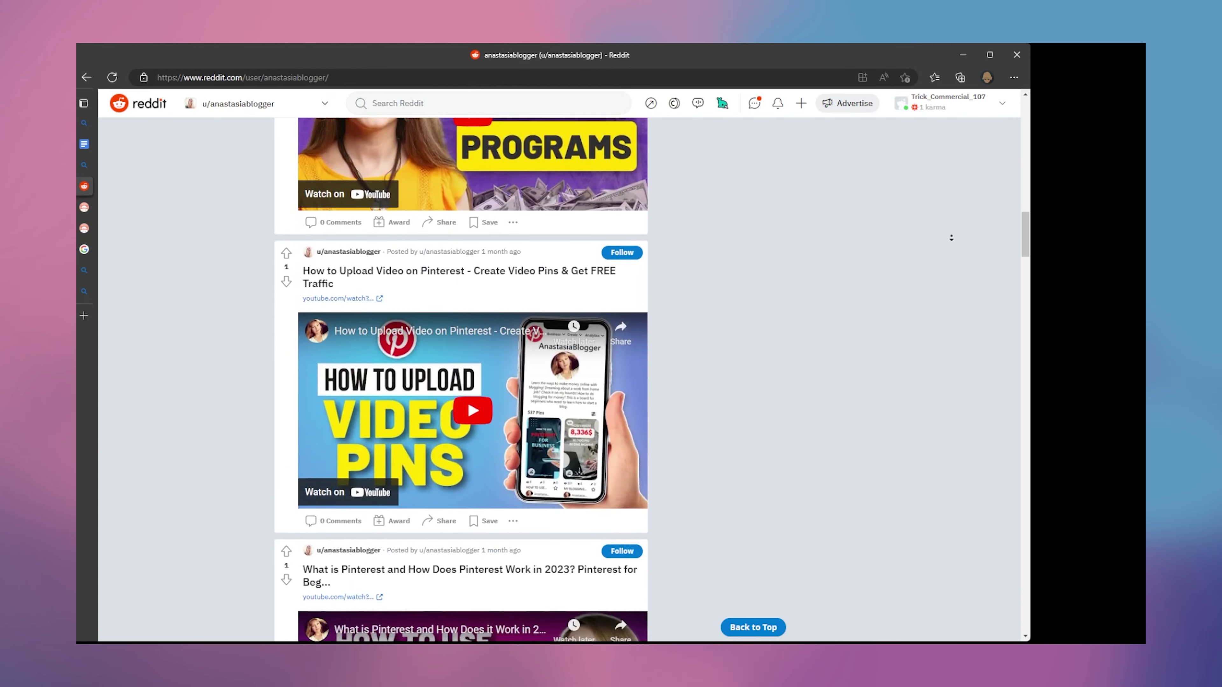
scroll(951, 238, "down", 8)
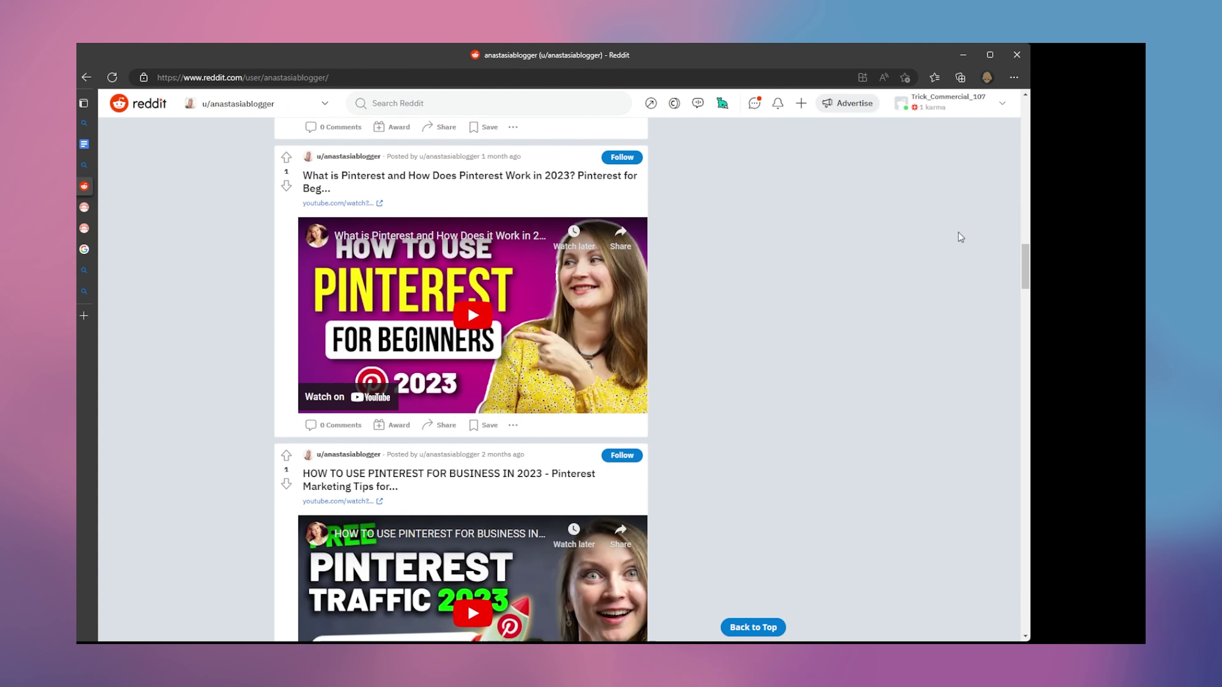
scroll(960, 238, "down", 7)
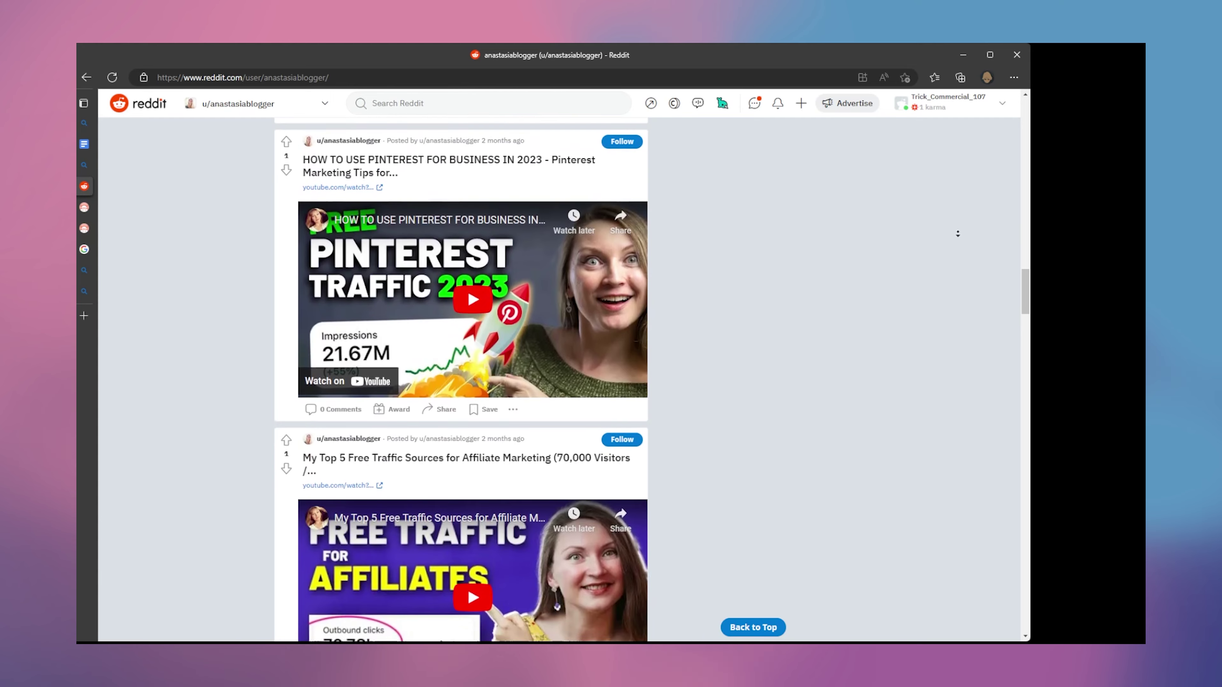
scroll(957, 234, "down", 2)
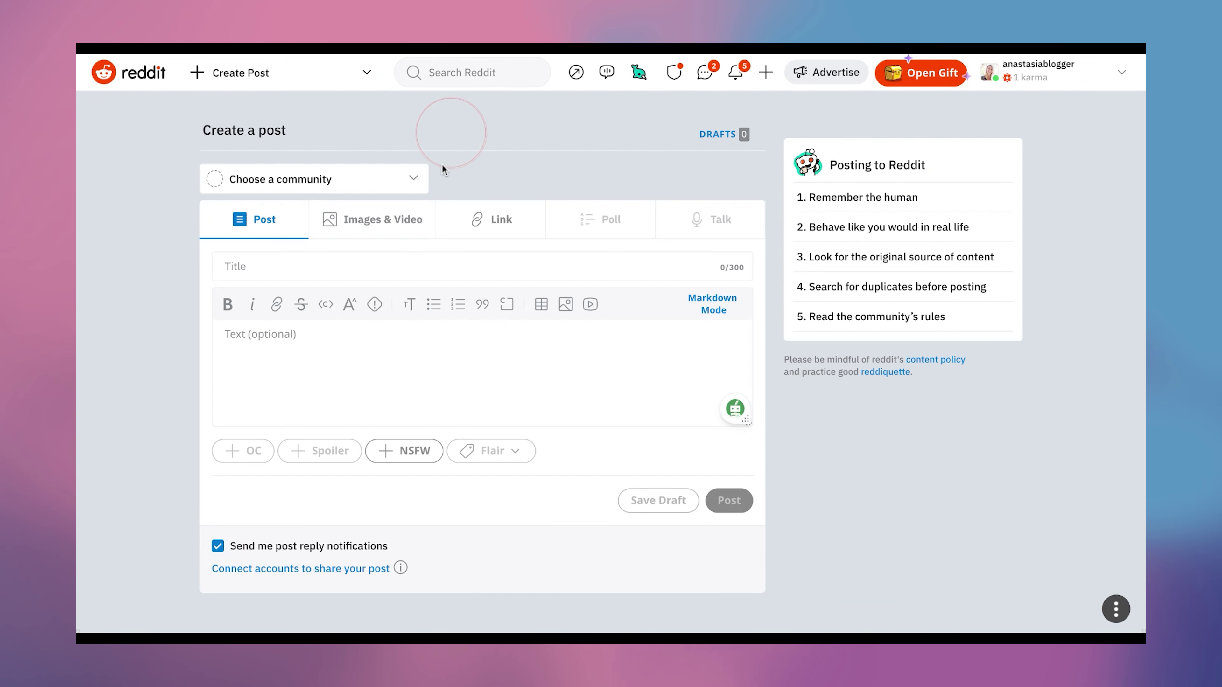
left_click(484, 223)
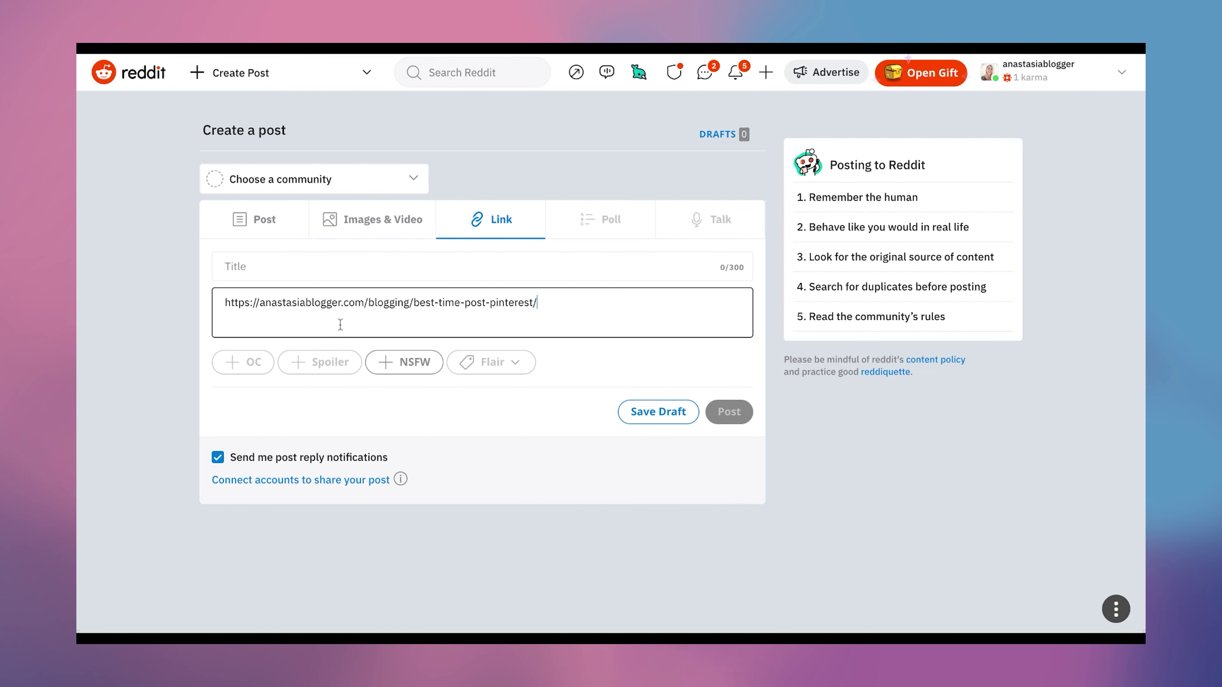
left_click(321, 272)
left_click(408, 195)
left_click(314, 240)
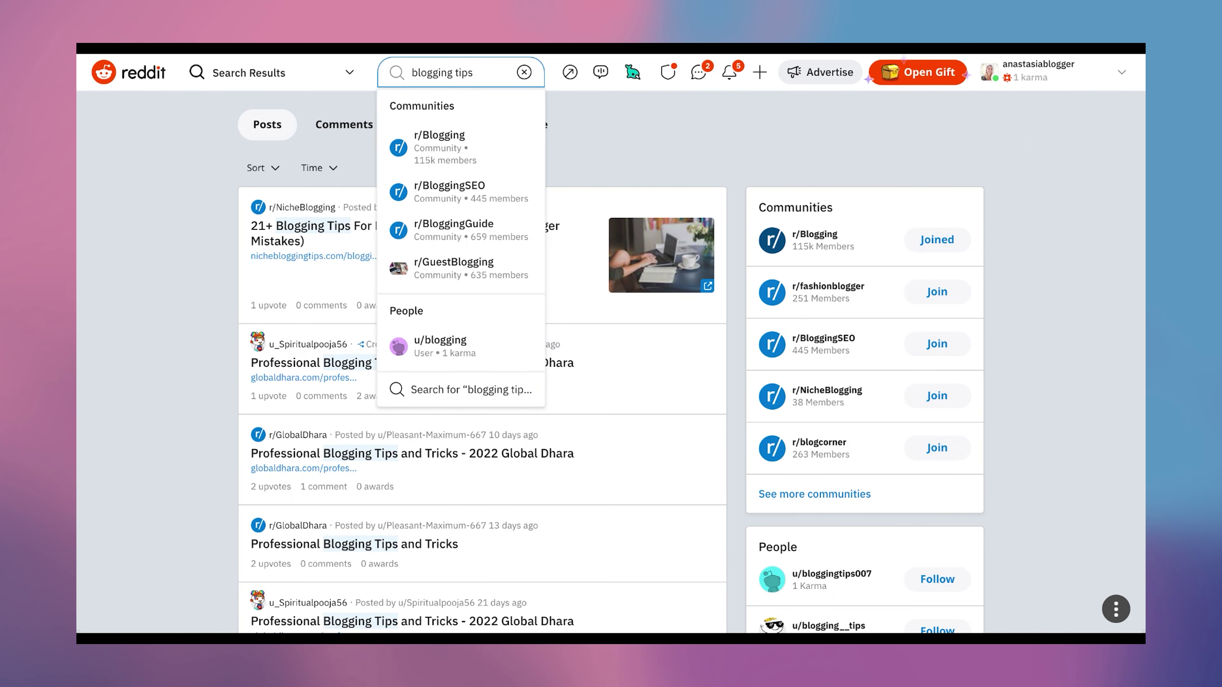
- Go back to the 'blogging tips' search results and list the matching communities
left_click(488, 76)
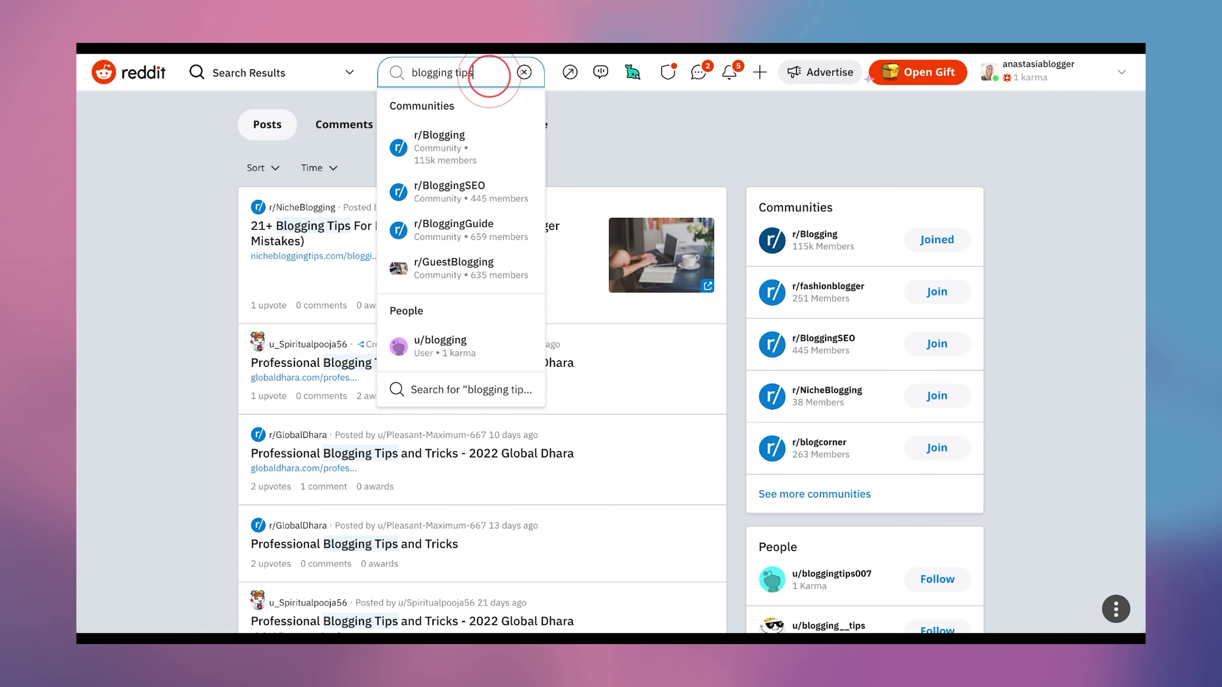
left_click(219, 231)
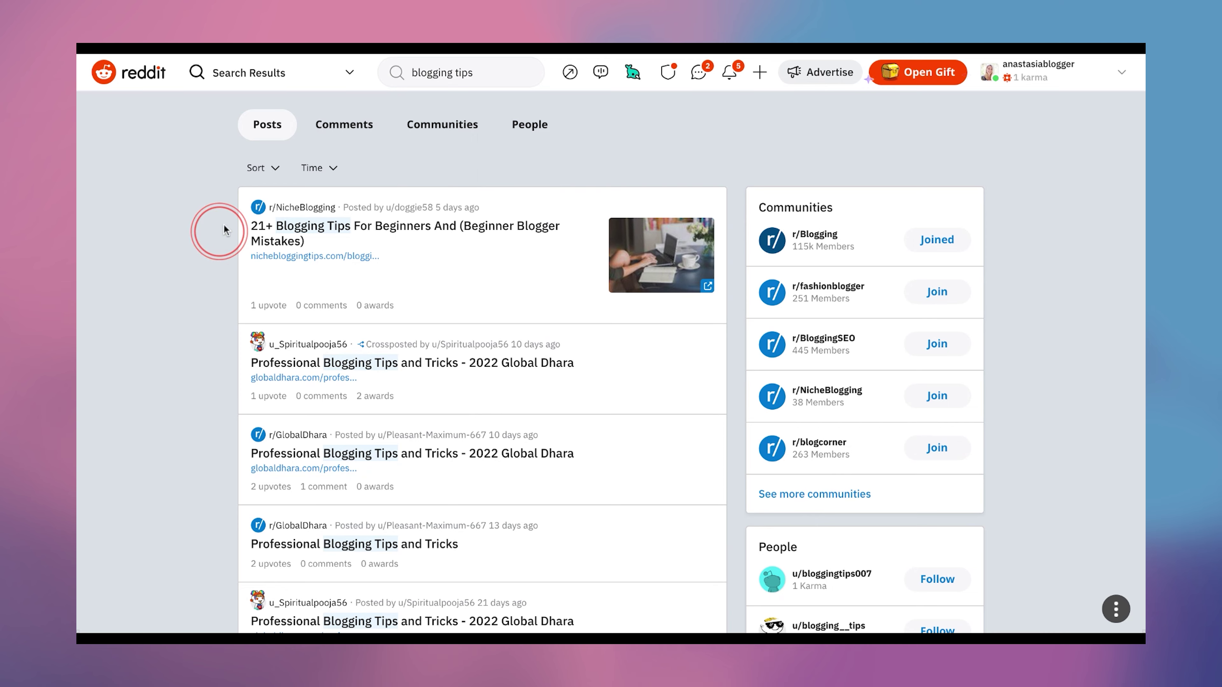
scroll(343, 319, "down", 7)
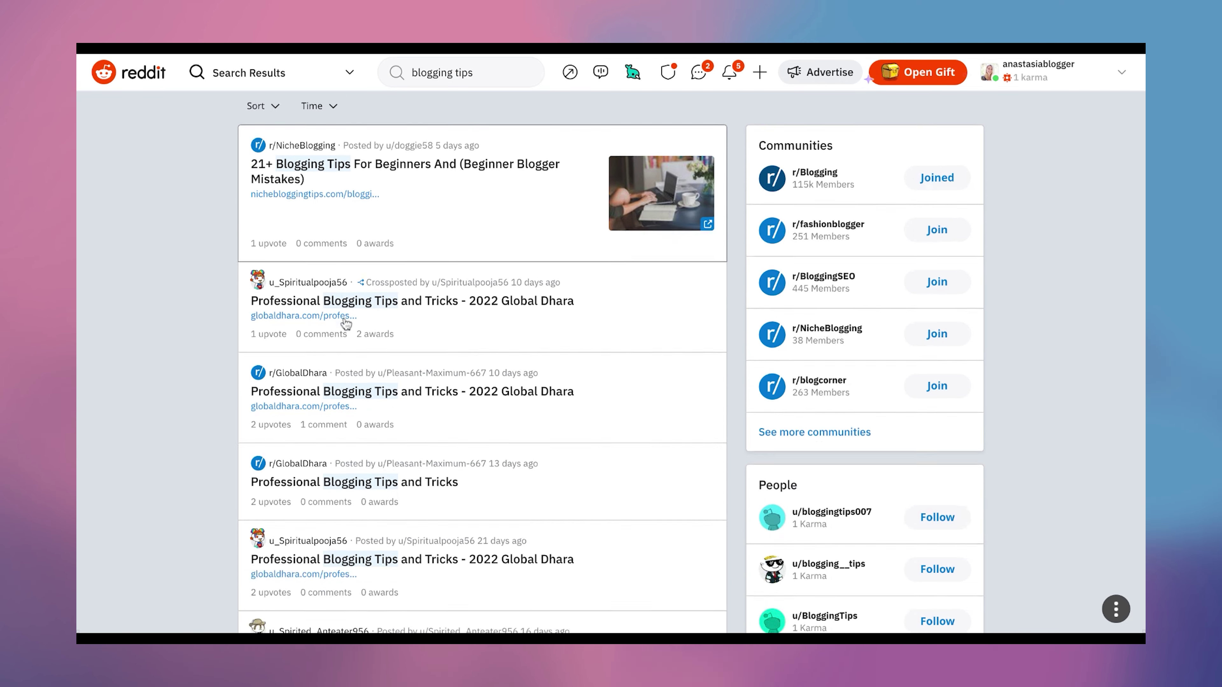
scroll(346, 324, "up", 7)
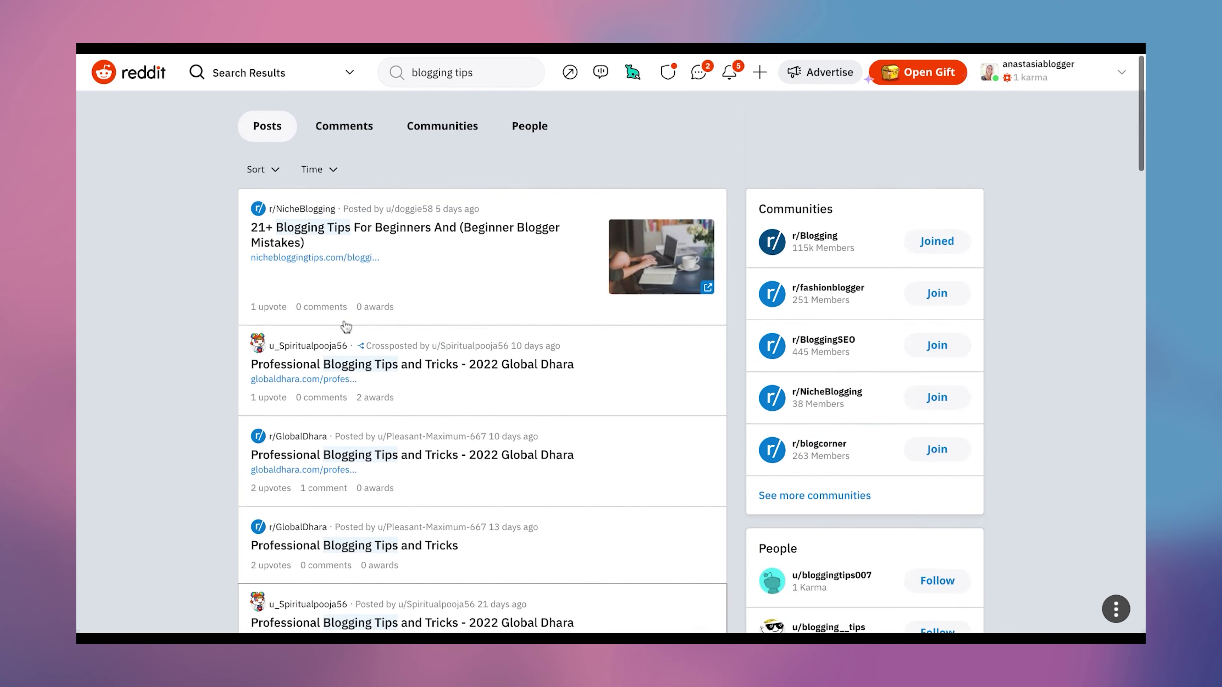
left_click(438, 124)
scroll(415, 425, "down", 3)
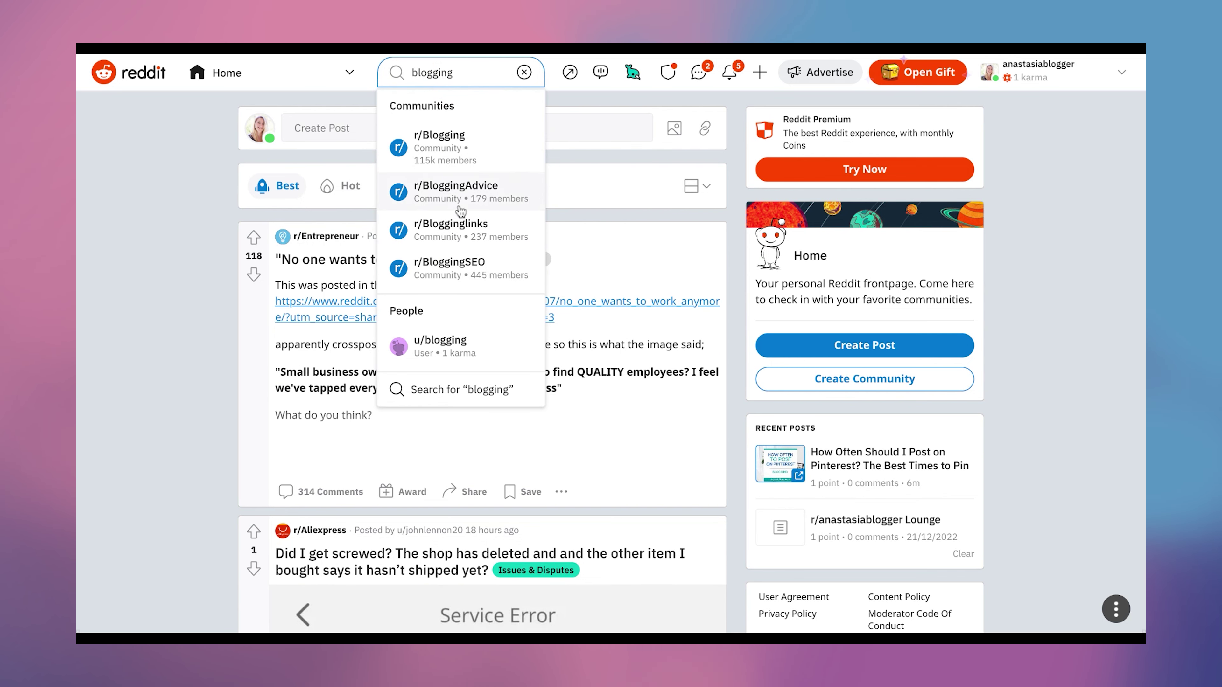
- Search Reddit for 'blogging' and show matching communities like r/Blogging, r/juststart and r/SEO
key("Return")
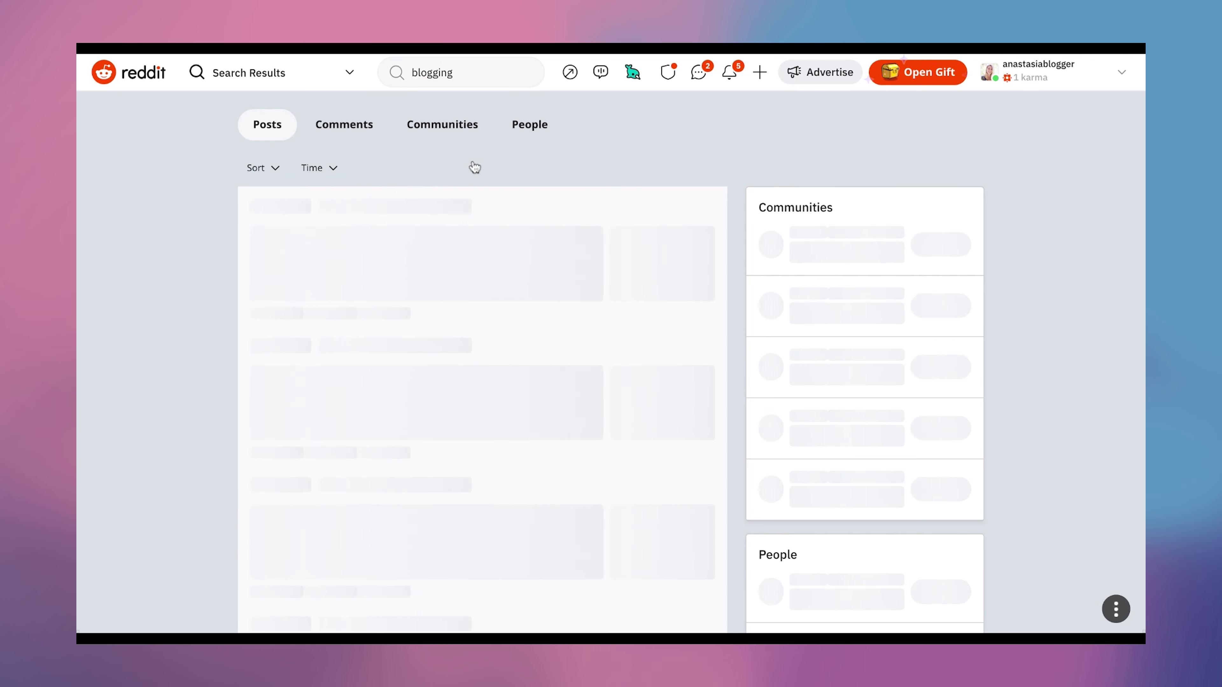
left_click(465, 126)
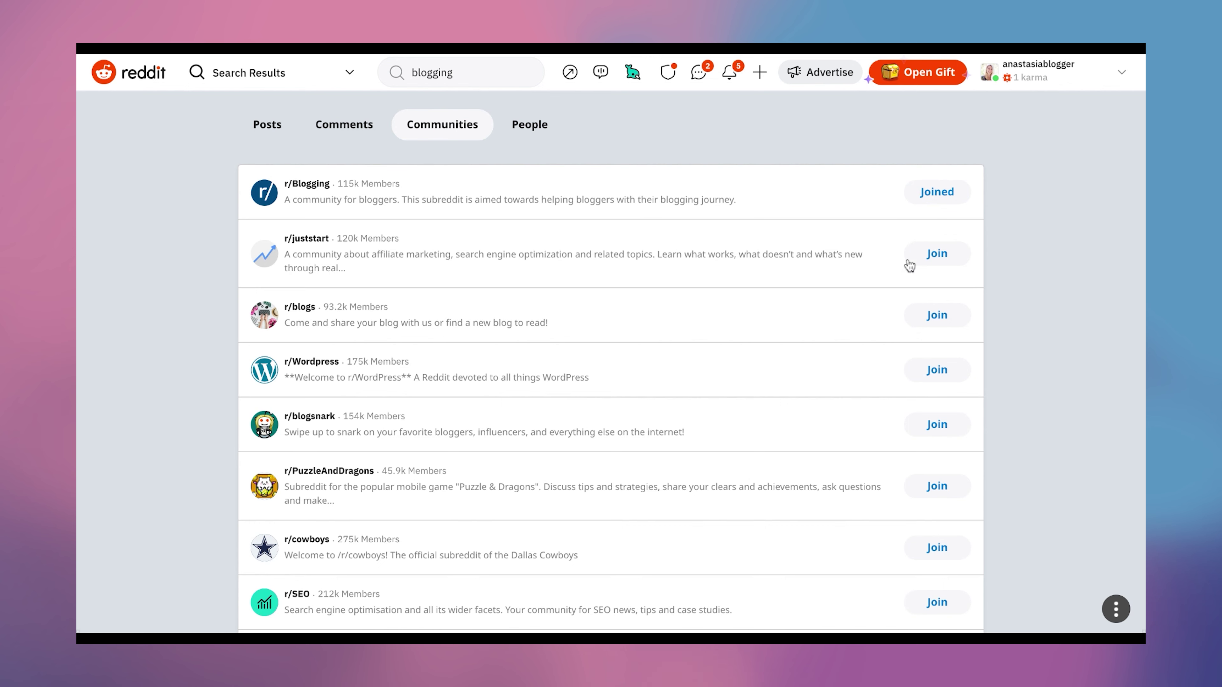
scroll(874, 343, "down", 1)
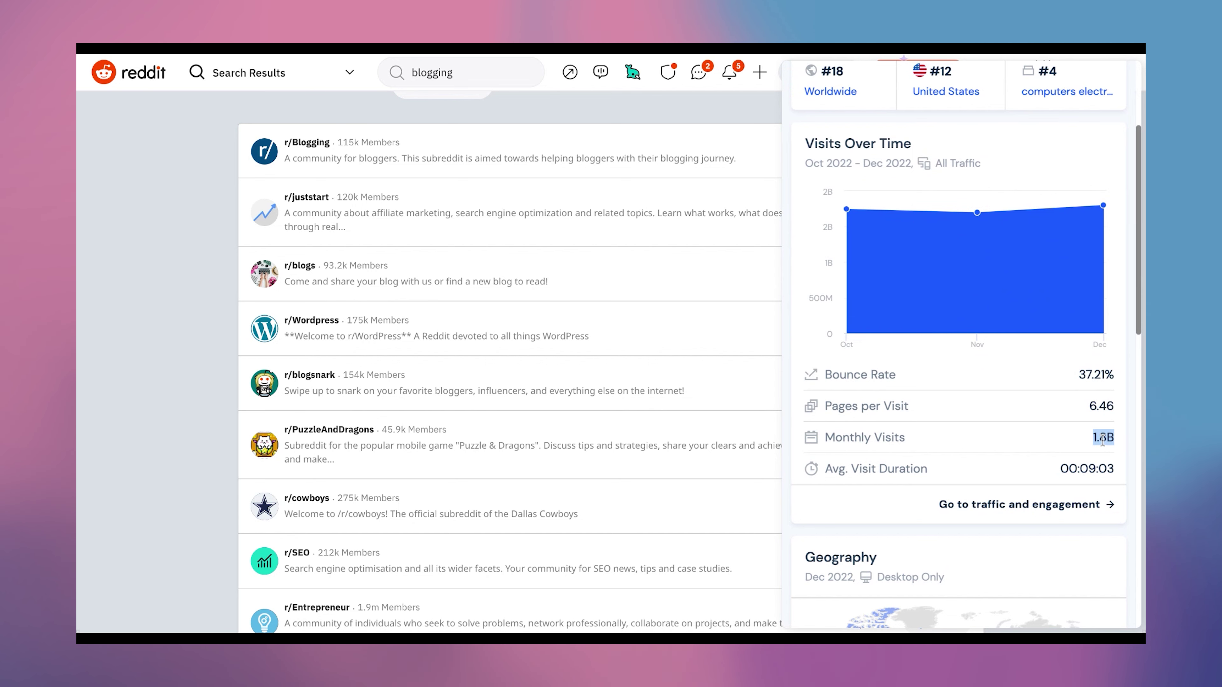
- Select Reddit's 00:09:03 average visit duration in the Similarweb panel
triple_click(1084, 469)
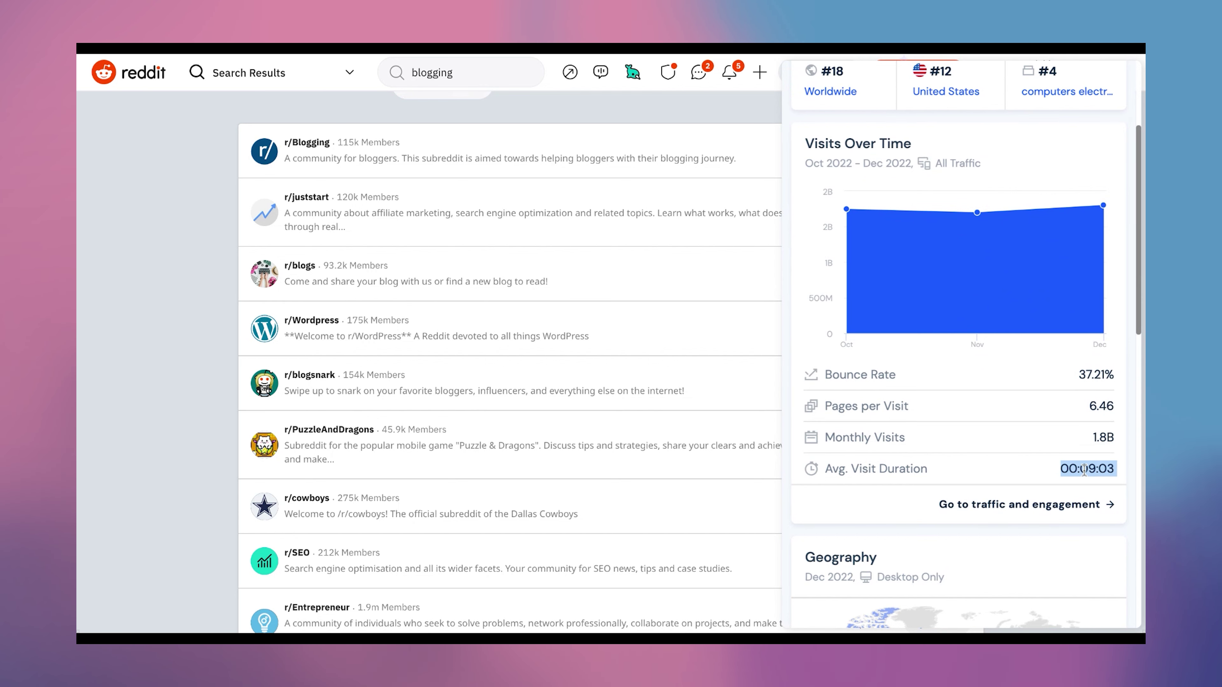
scroll(1051, 488, "down", 3)
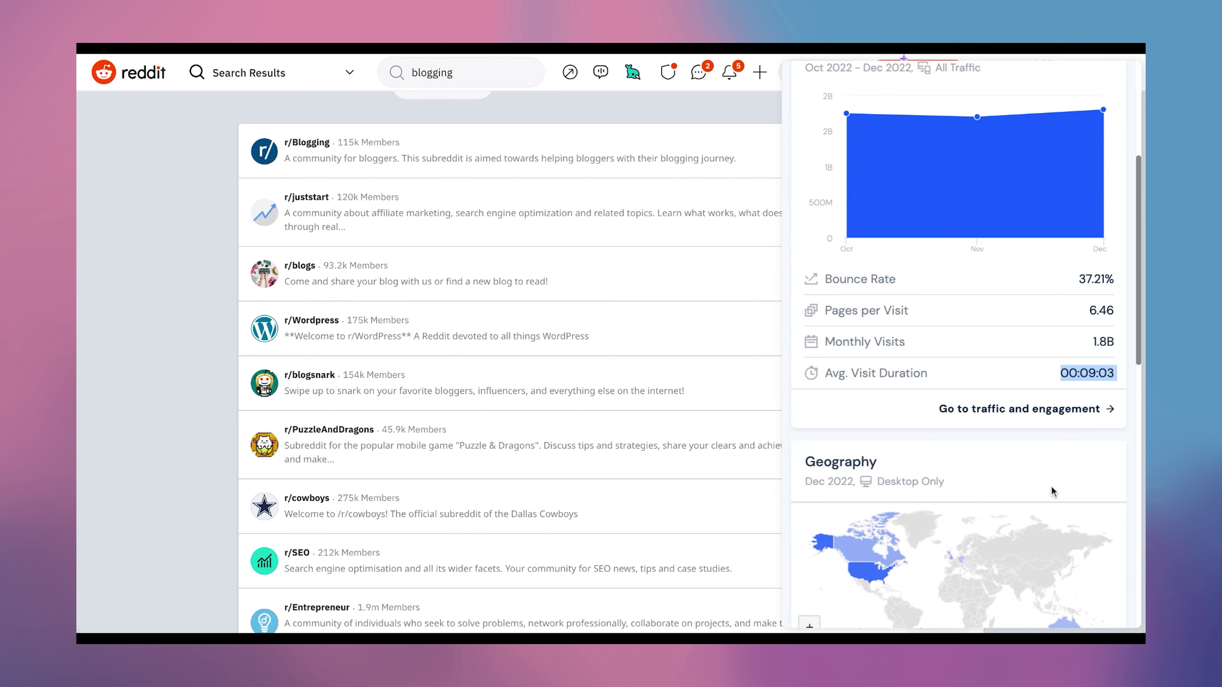
scroll(1051, 486, "down", 3)
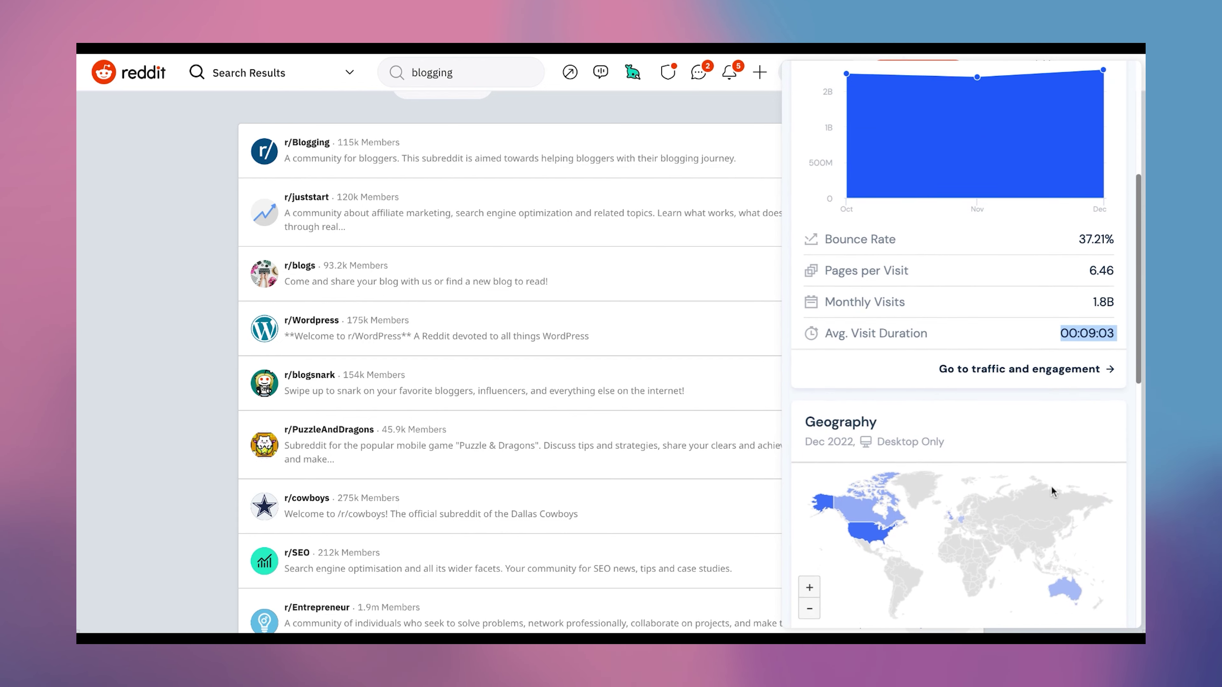
scroll(958, 365, "down", 2)
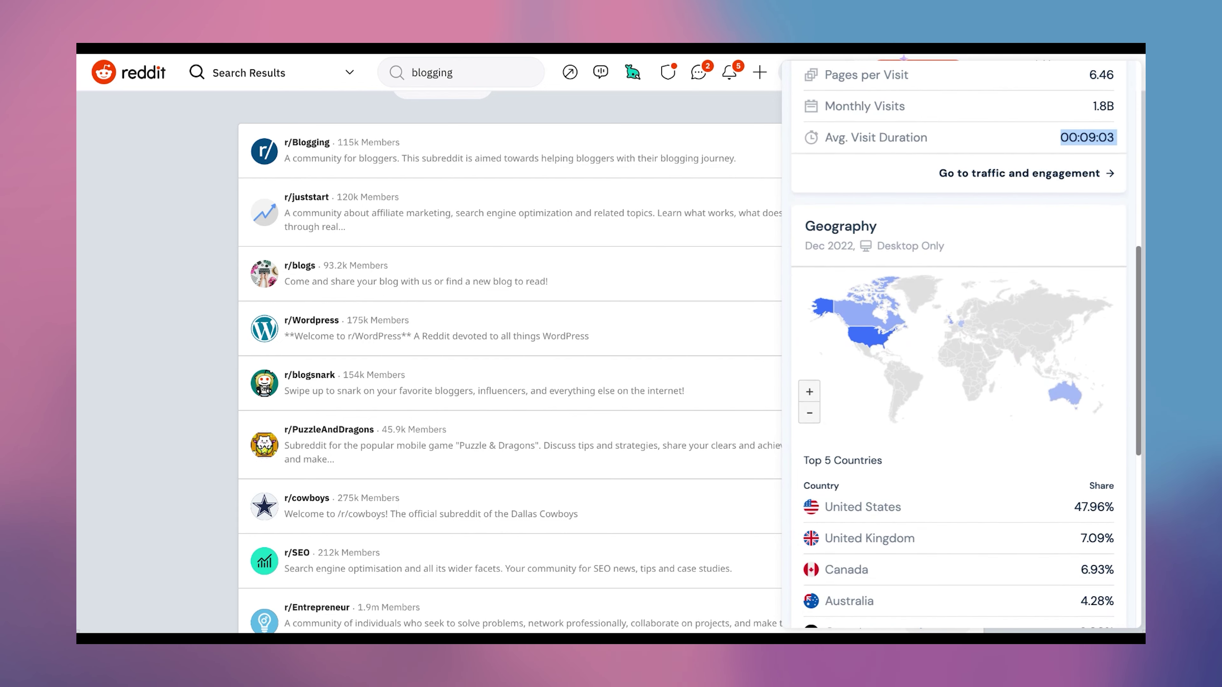
- Highlight the Top 5 Countries shares, from the United States at 47.96% through Australia
mouse_move(864, 299)
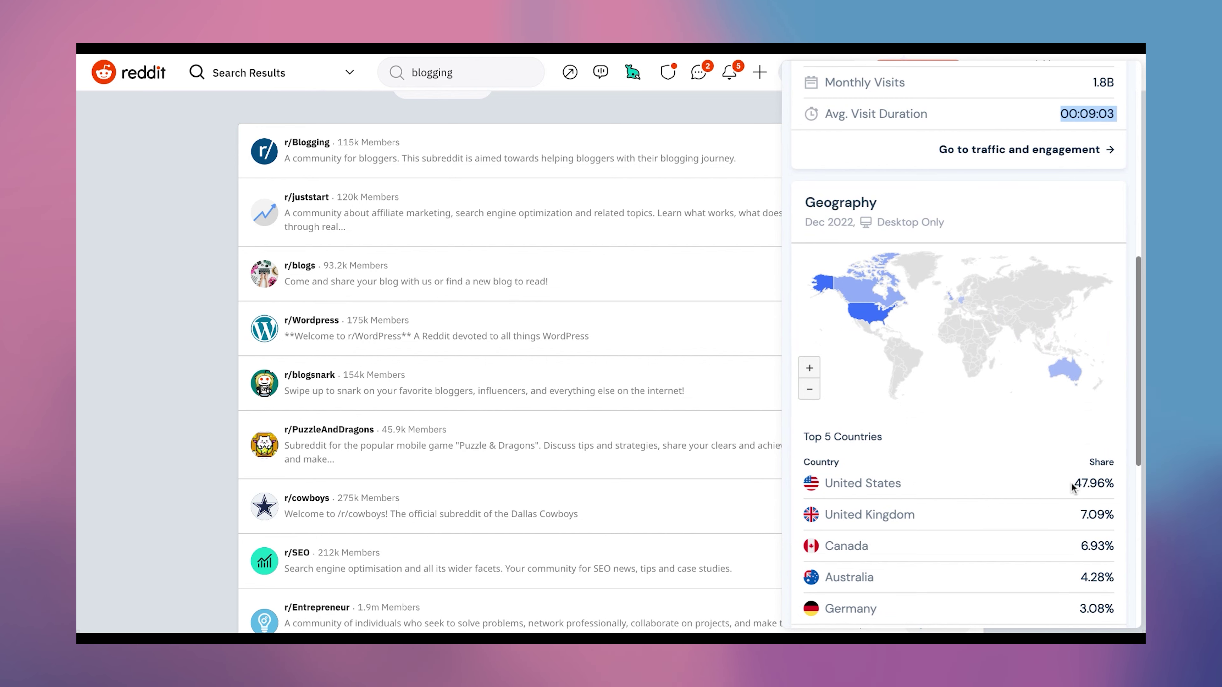
scroll(1071, 488, "down", 1)
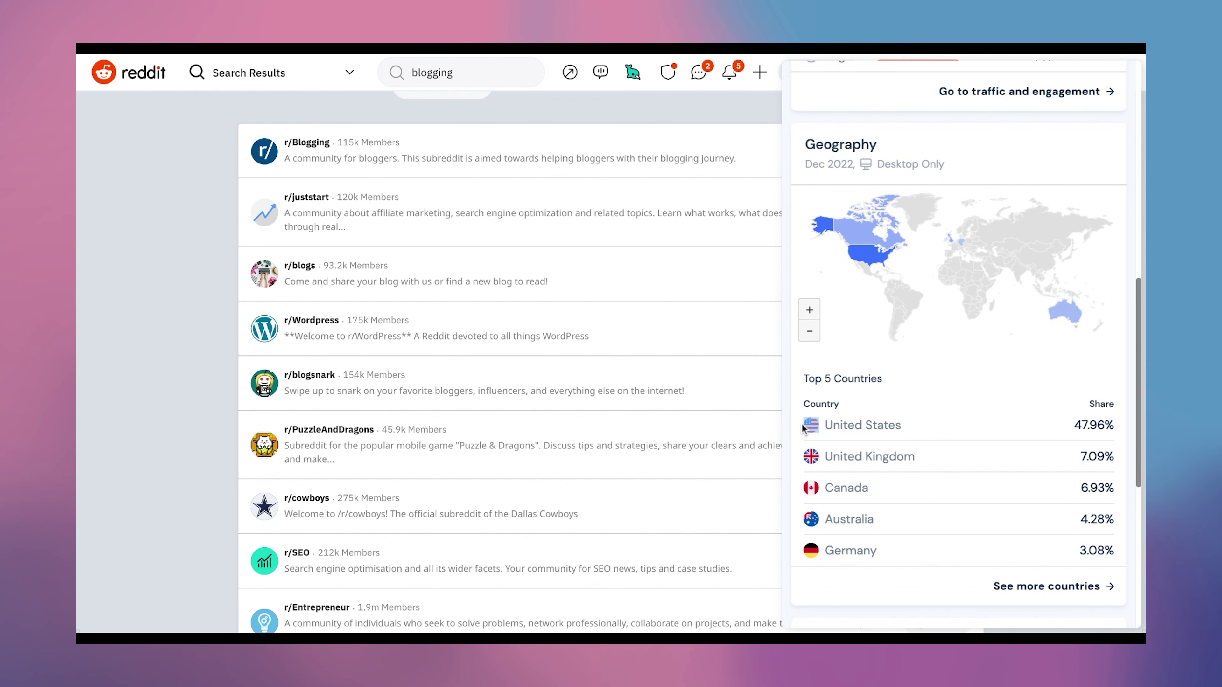
left_click_drag(801, 429, 868, 488)
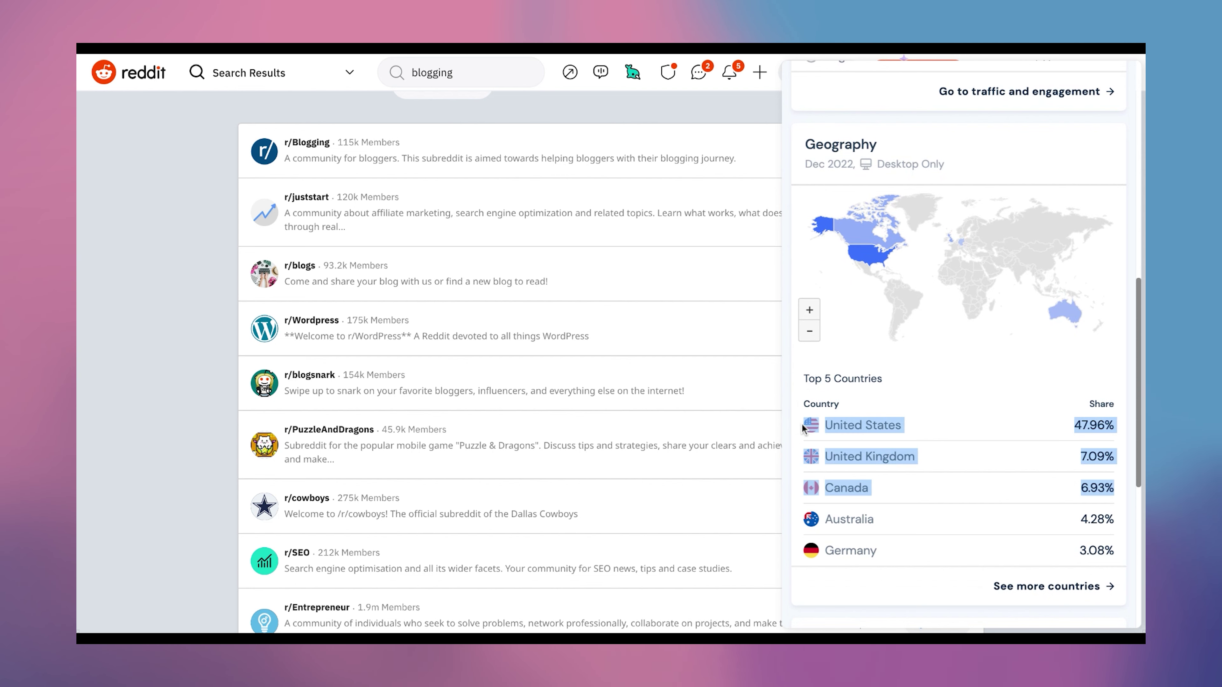
left_click_drag(802, 428, 1104, 520)
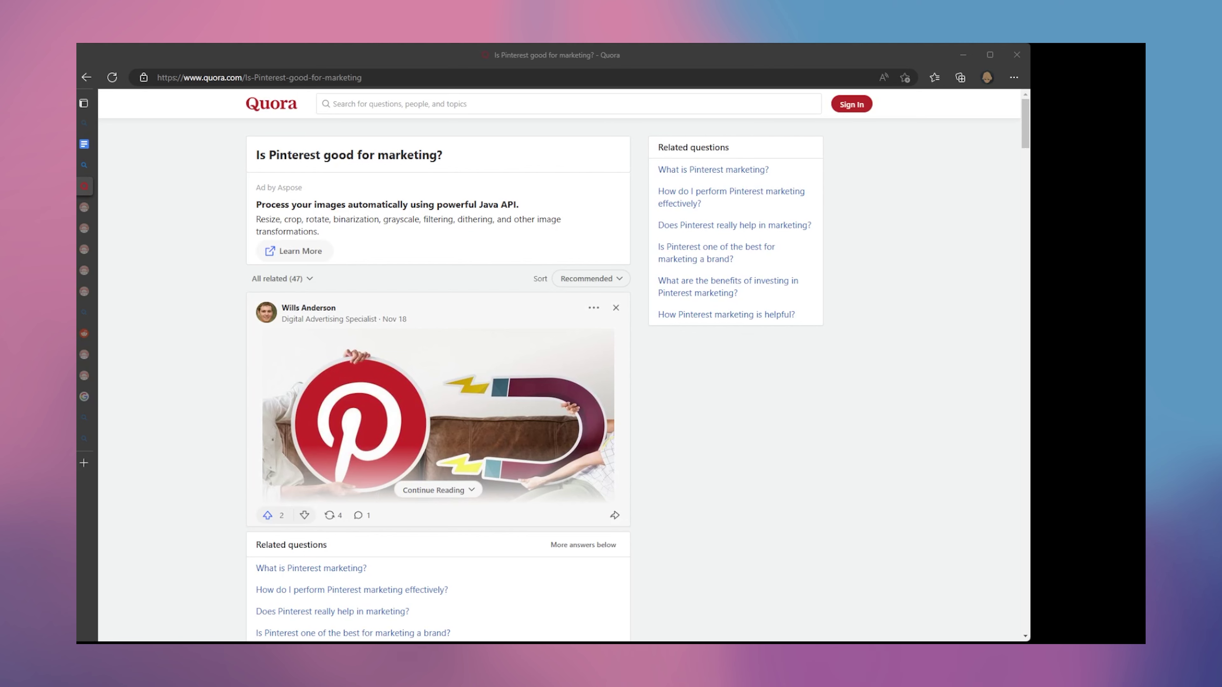
- Read the Pinterest marketing answers, expanding the long one about Pinterest business terms
scroll(437, 381, "down", 20)
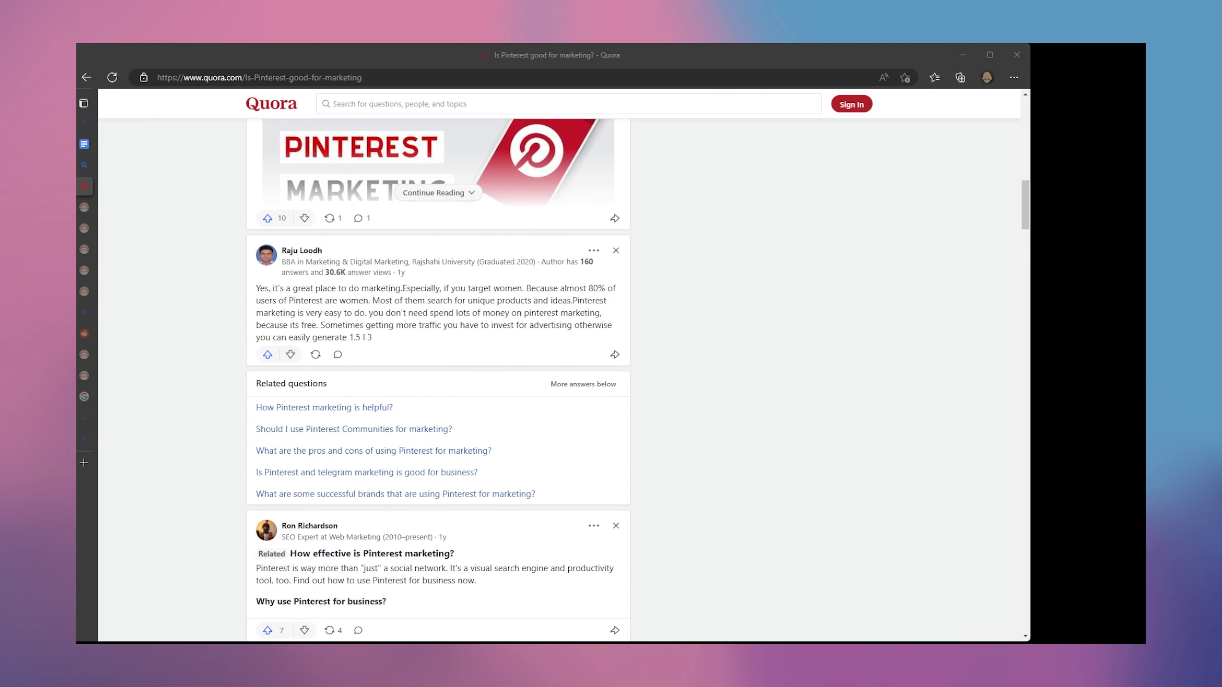
scroll(437, 381, "down", 7)
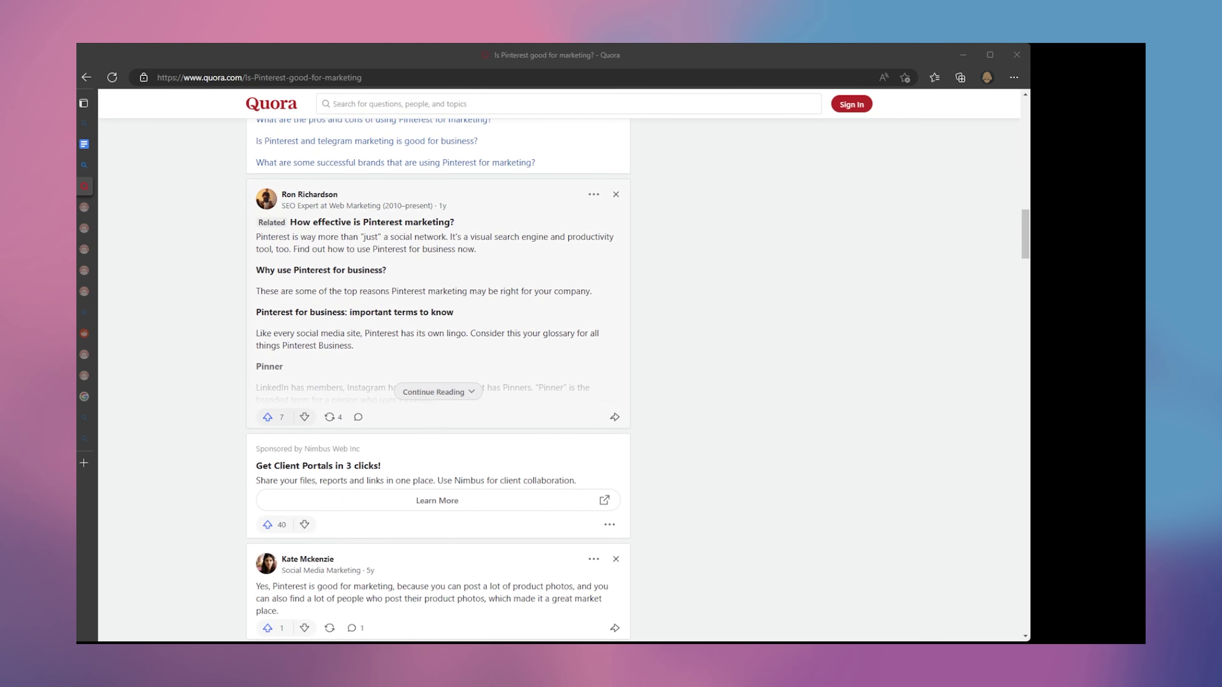
left_click(447, 395)
scroll(461, 489, "down", 20)
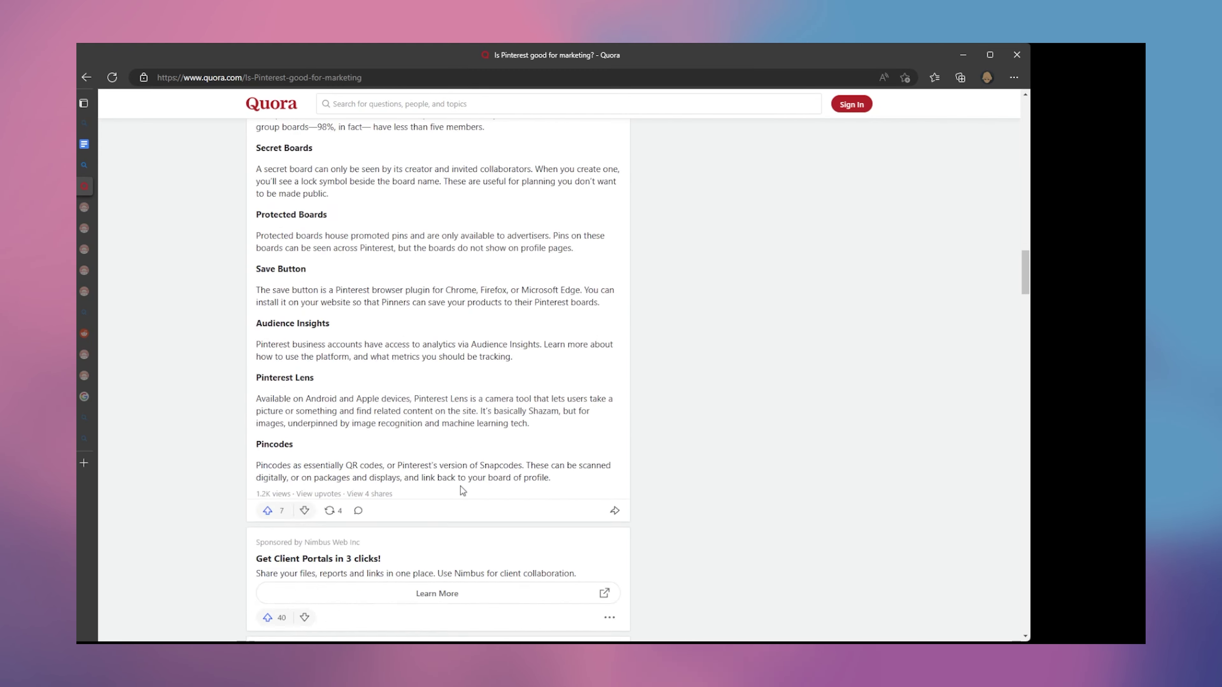
scroll(463, 490, "down", 1)
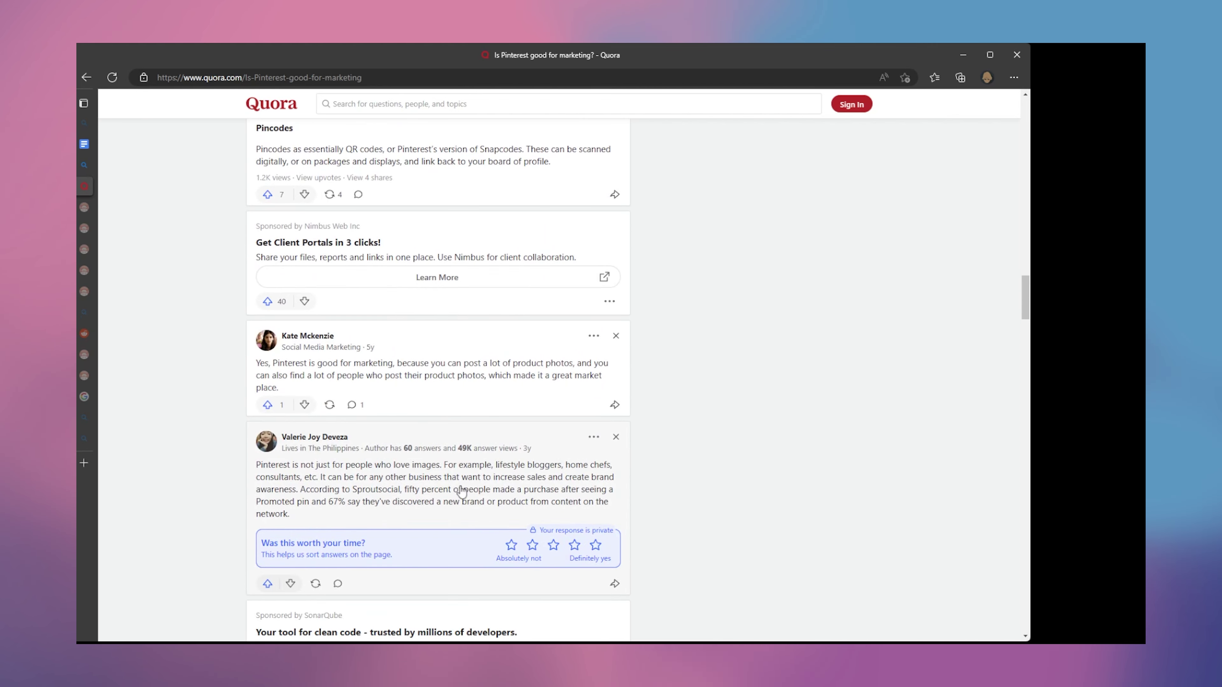
scroll(448, 507, "down", 3)
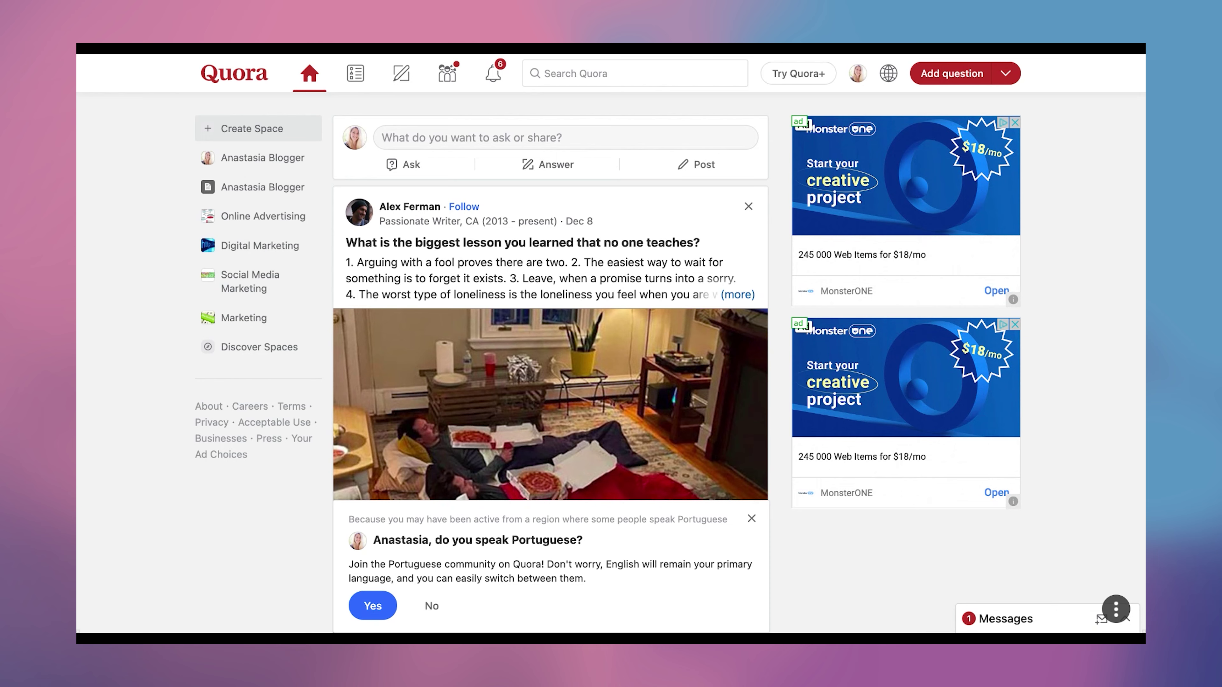
- Start a new Space and replace the default numbered name with a Blogging Tips name
left_click(246, 128)
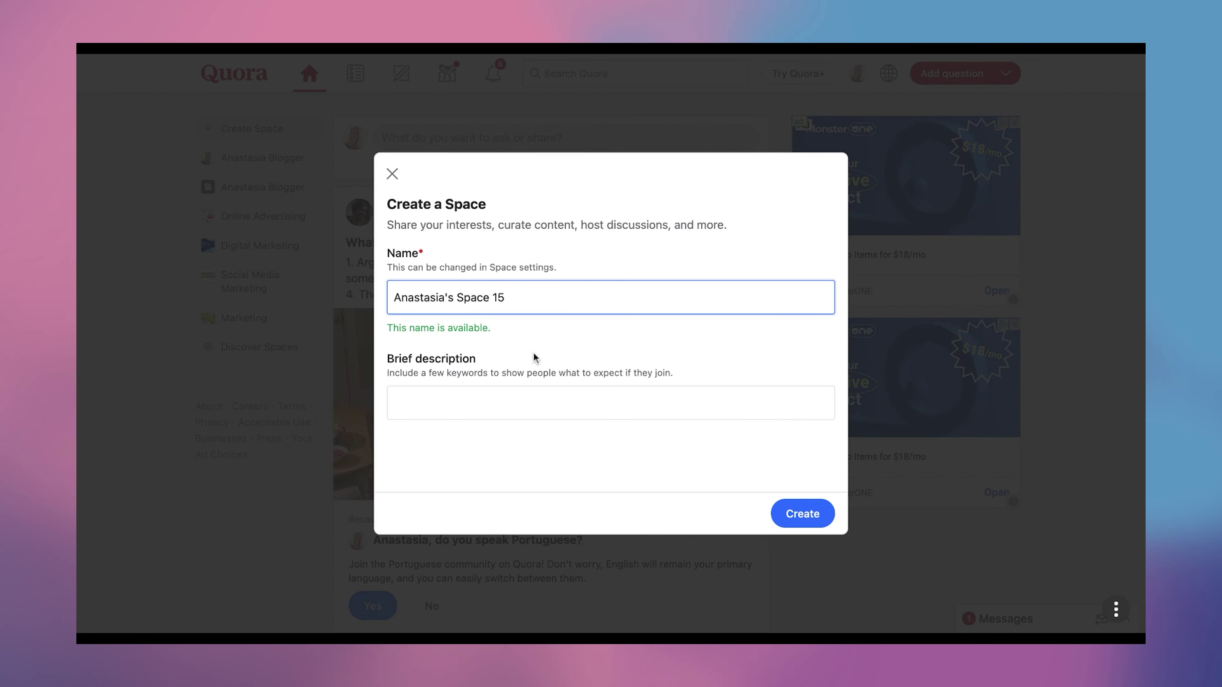
left_click(533, 417)
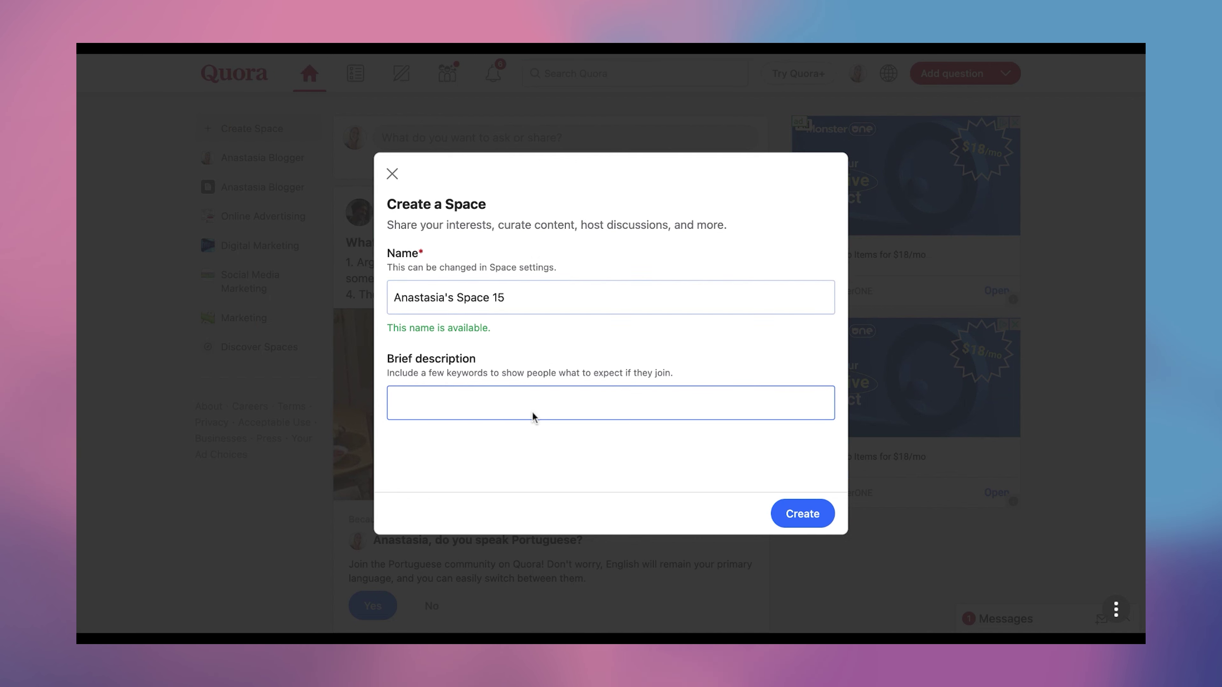
left_click(528, 408)
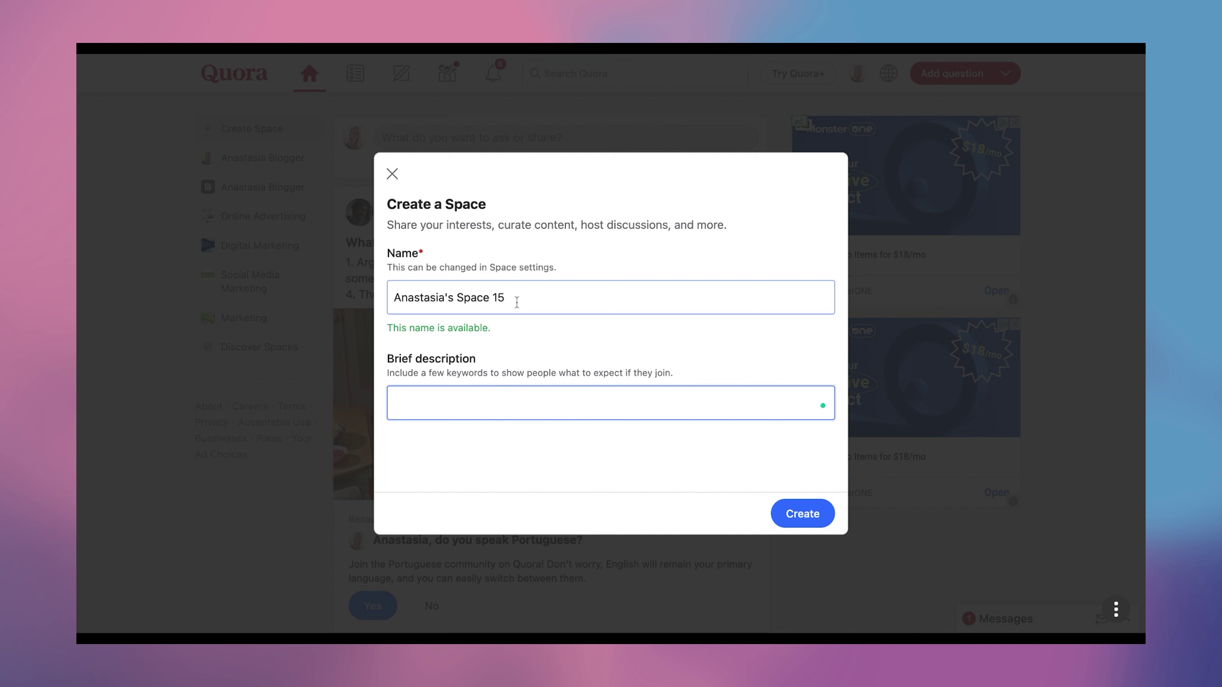
double_click(516, 301)
key("BackSpace")
key("BackSpace")
key("BackSpace")
key("BackSpace")
key("BackSpace")
key("BackSpace")
key("BackSpace")
key("BackSpace")
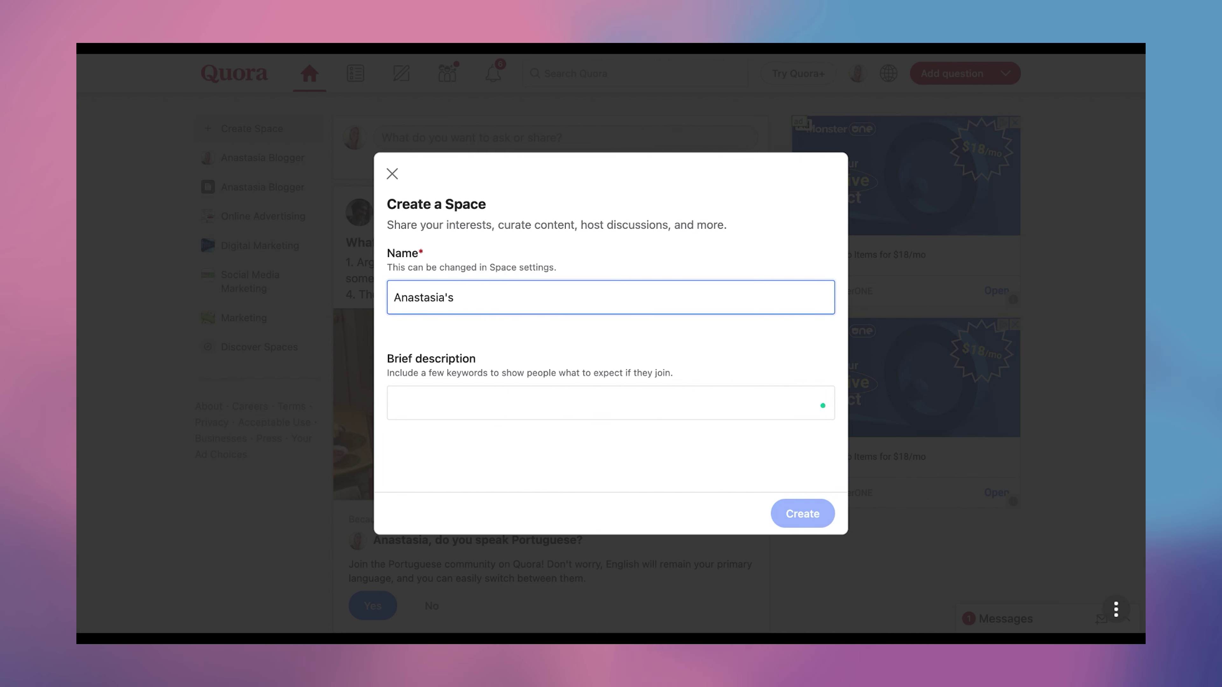
key("BackSpace")
type("Blogging Tip")
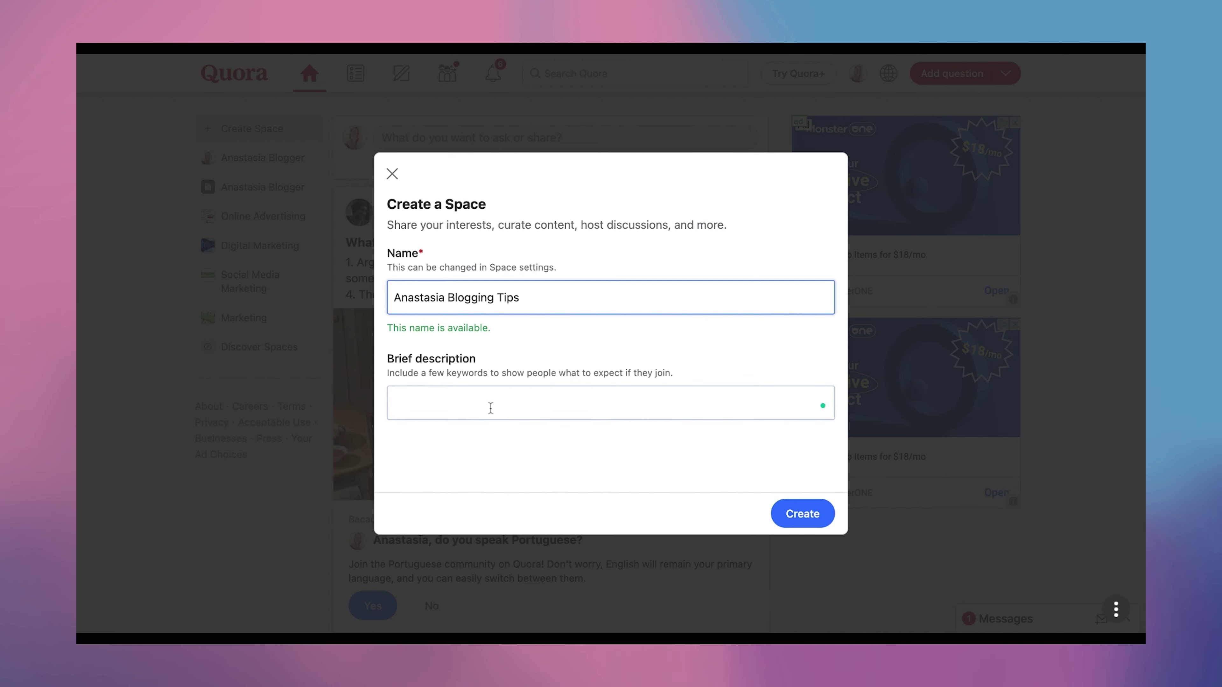
- Add a short blogging tips description and create the Space
left_click(491, 404)
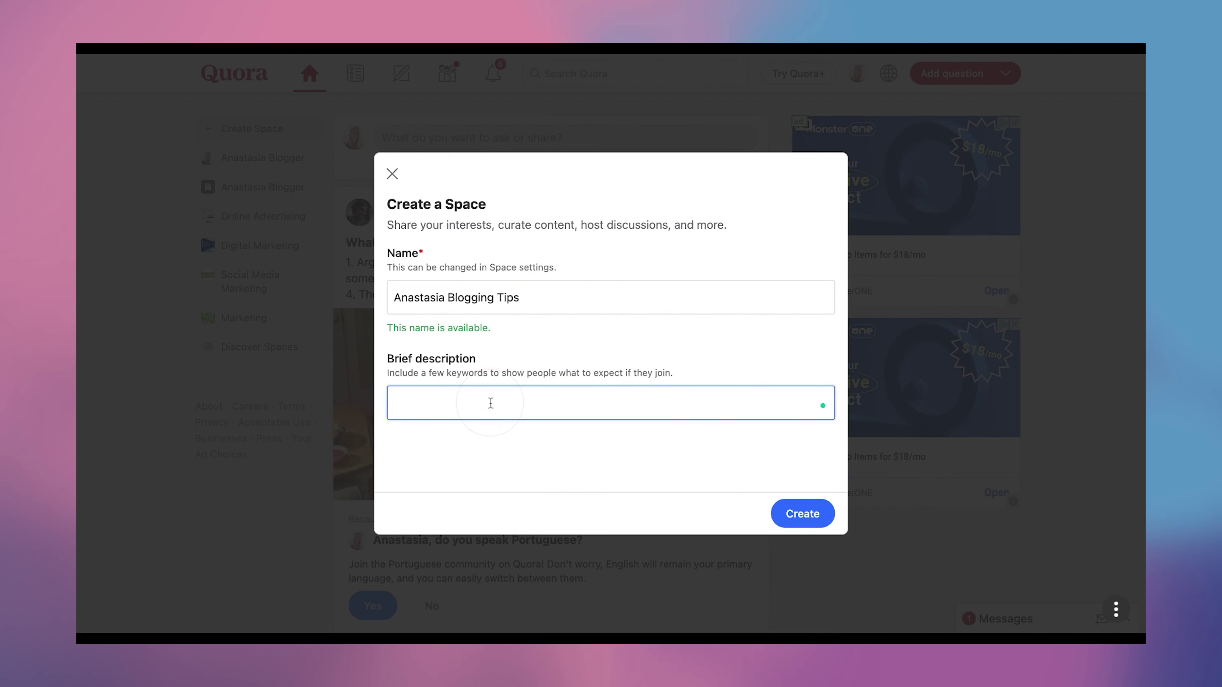
type("Blogging tips for")
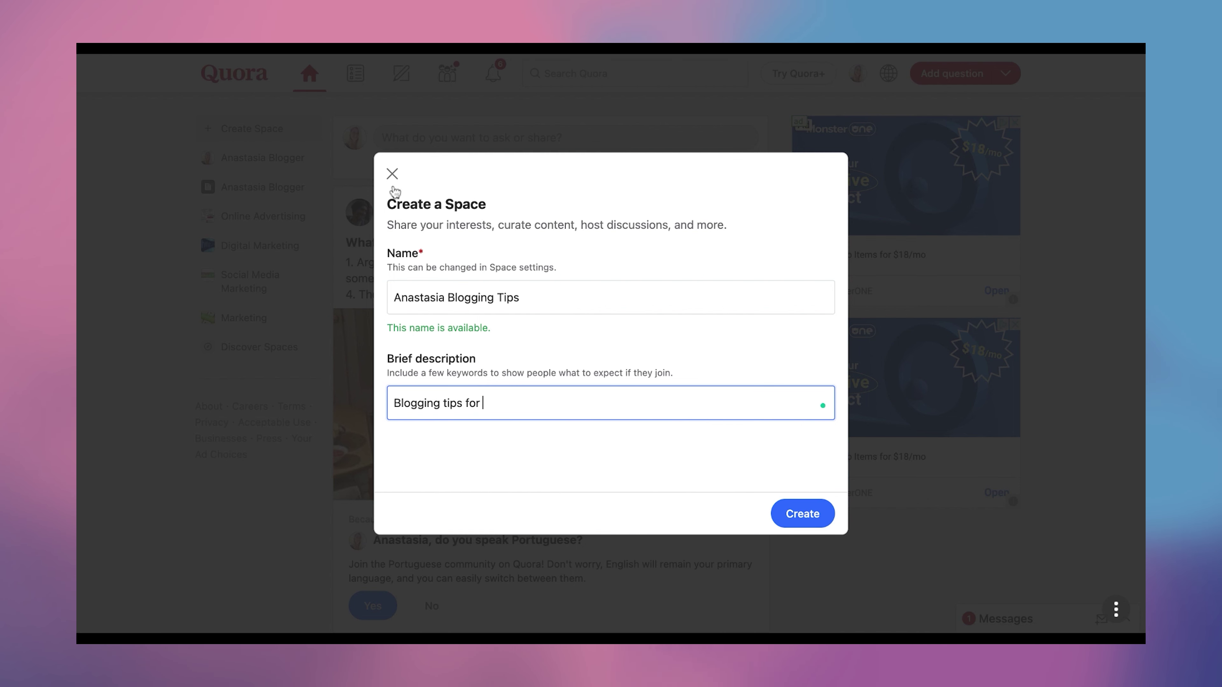
left_click(800, 513)
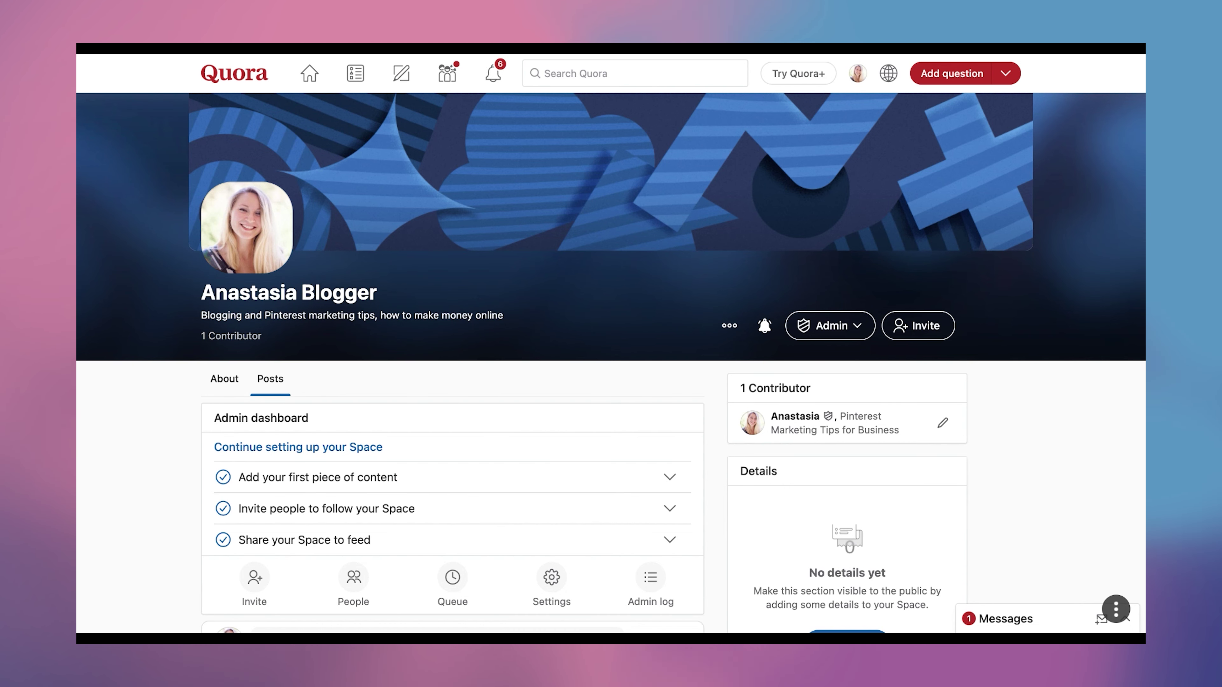
- Reload the blogging Space page and check its admin options
left_click(258, 225)
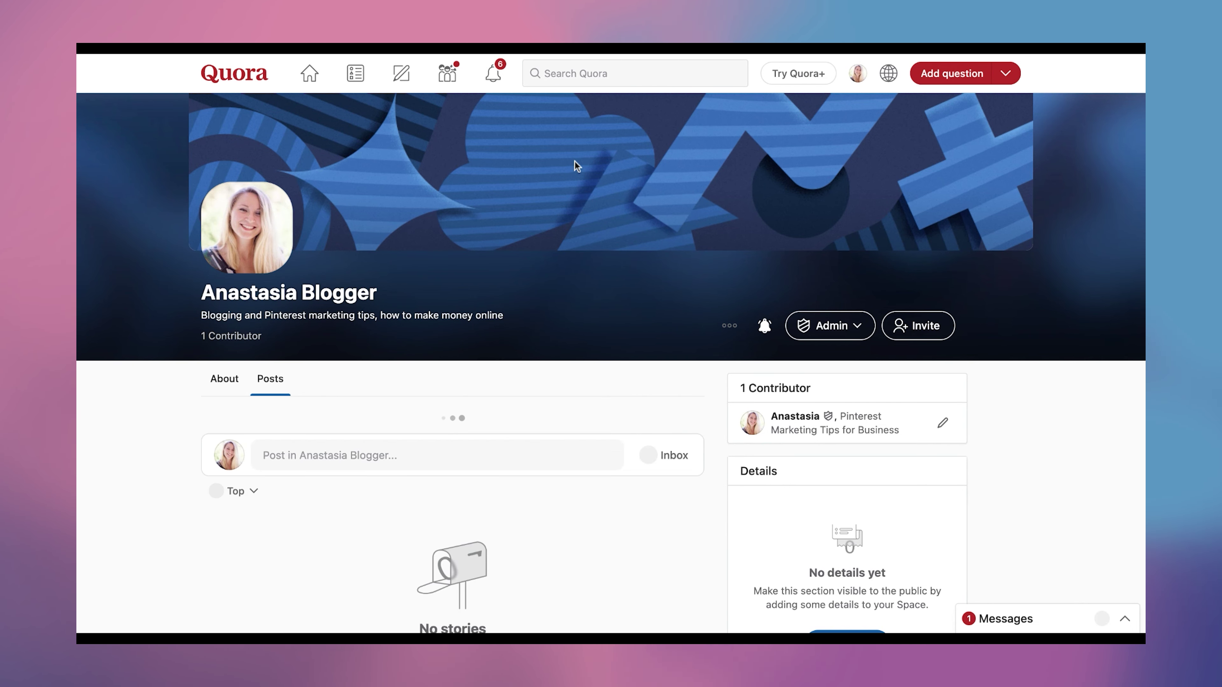
left_click(826, 328)
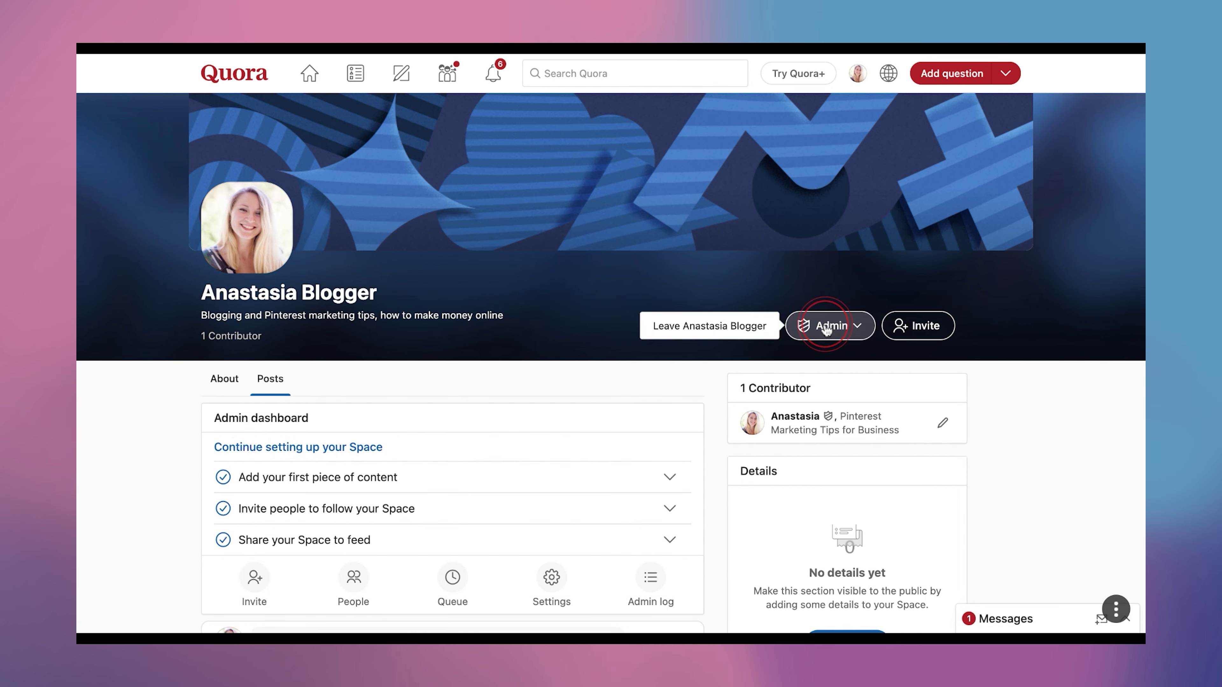
left_click(996, 373)
scroll(996, 374, "down", 5)
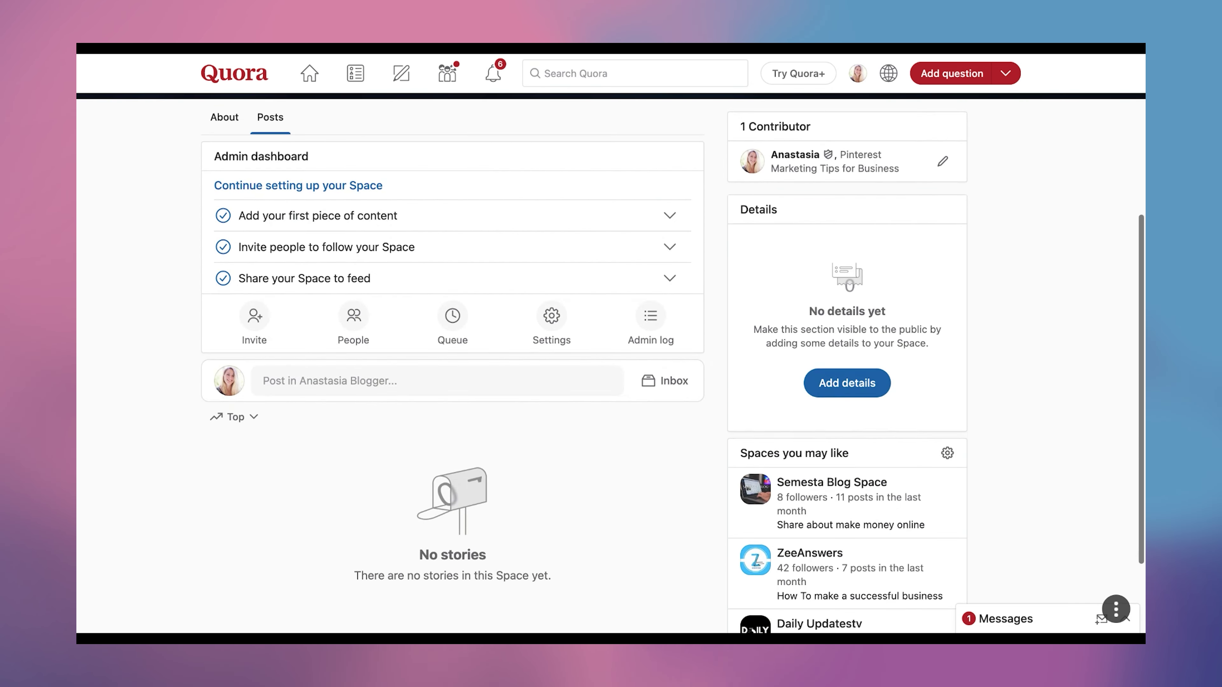
scroll(611, 366, "up", 2)
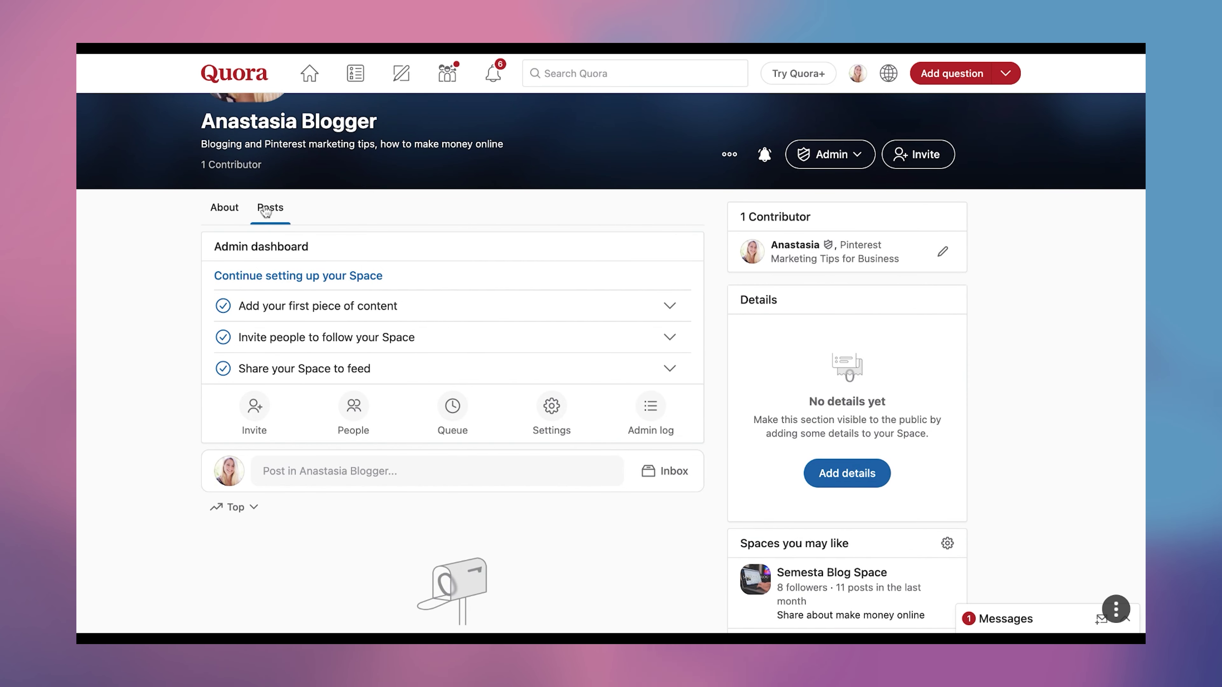
- Compose a Space post with the Pinterest paragraph, 'Check the full post here:' and the article link
left_click(423, 469)
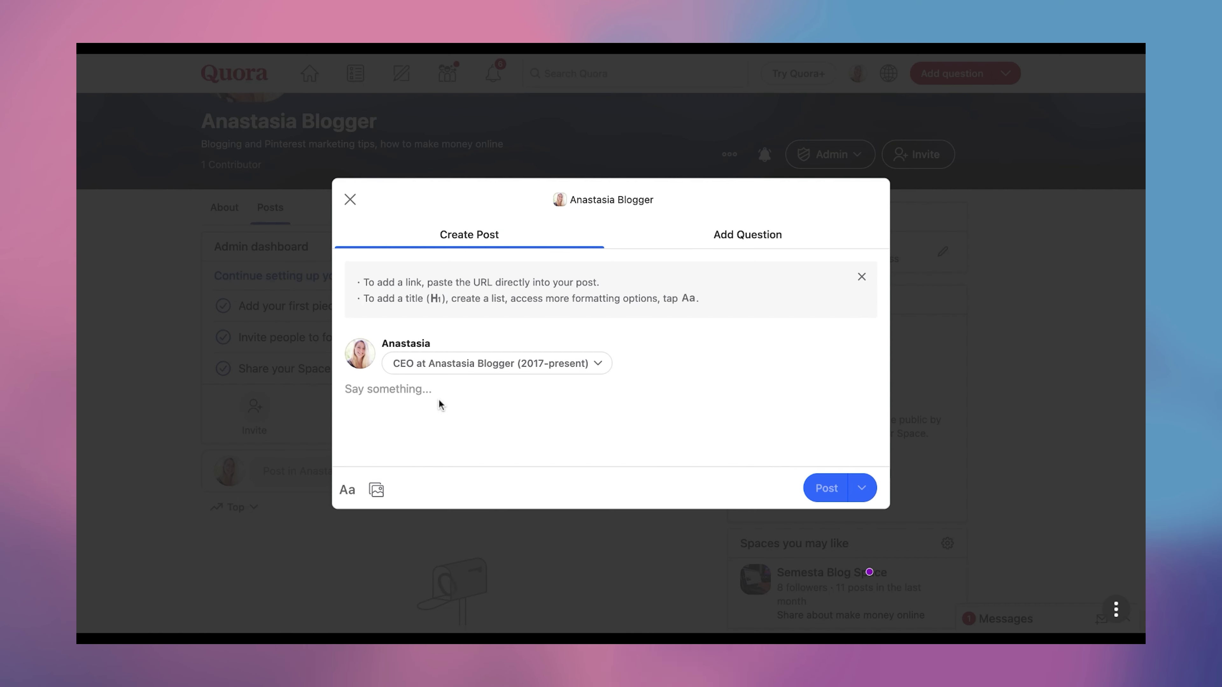
type("It is without a doubt that Pinterest is a go-to platform for small and big business owners, content creators, and marketers to promote their products and services. Aside from having your content viewed by many people around the world for free, Pinterest always comes through with new features to help you create your content better and make your Pinterest account grow faster.")
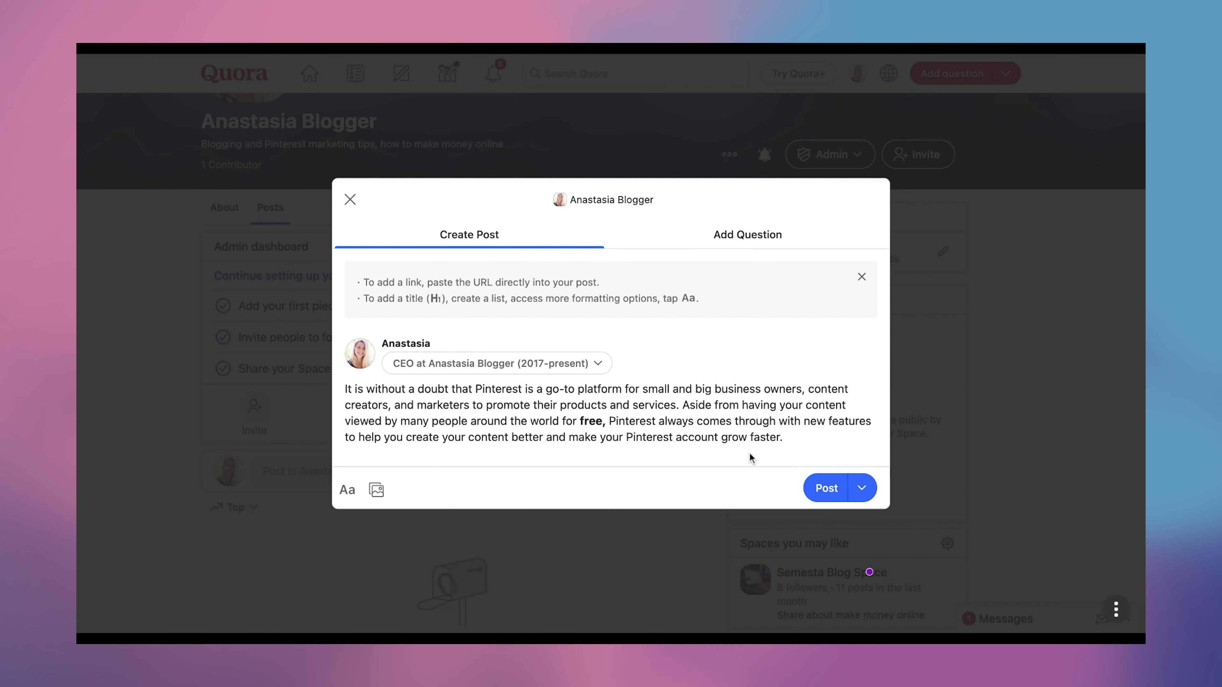
key("Return")
type("Check the full post here:")
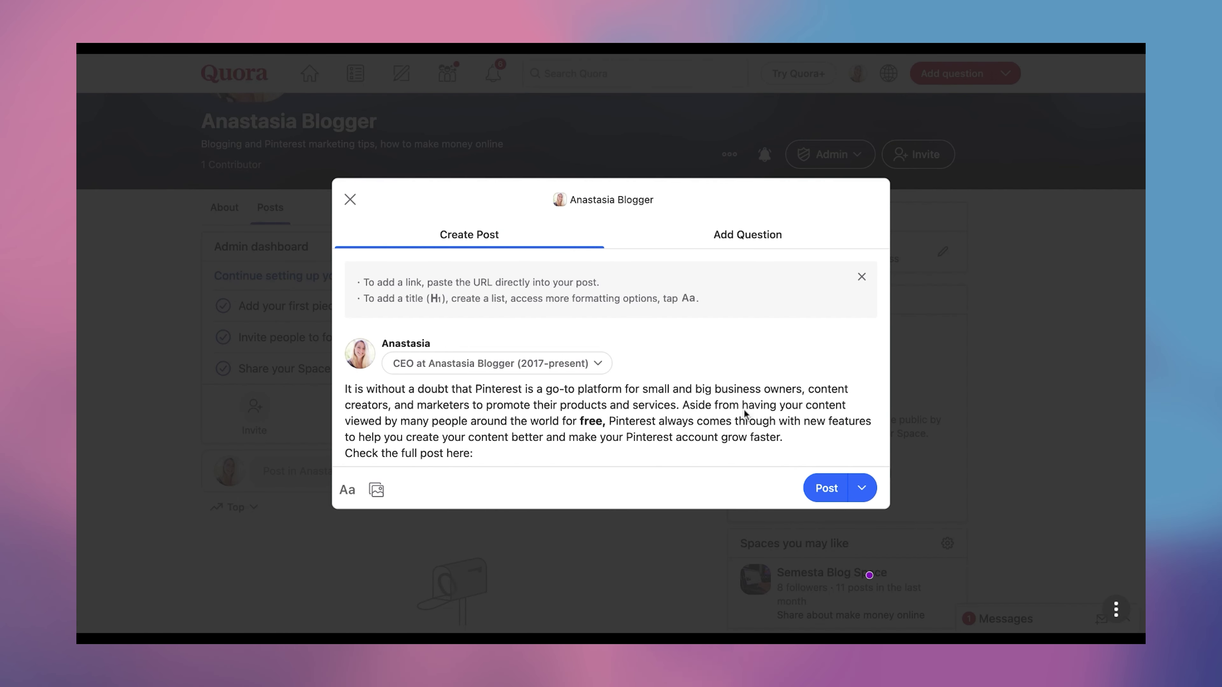
type("https://anastasiablogger.com/blogging/best-time-post-pinterest/")
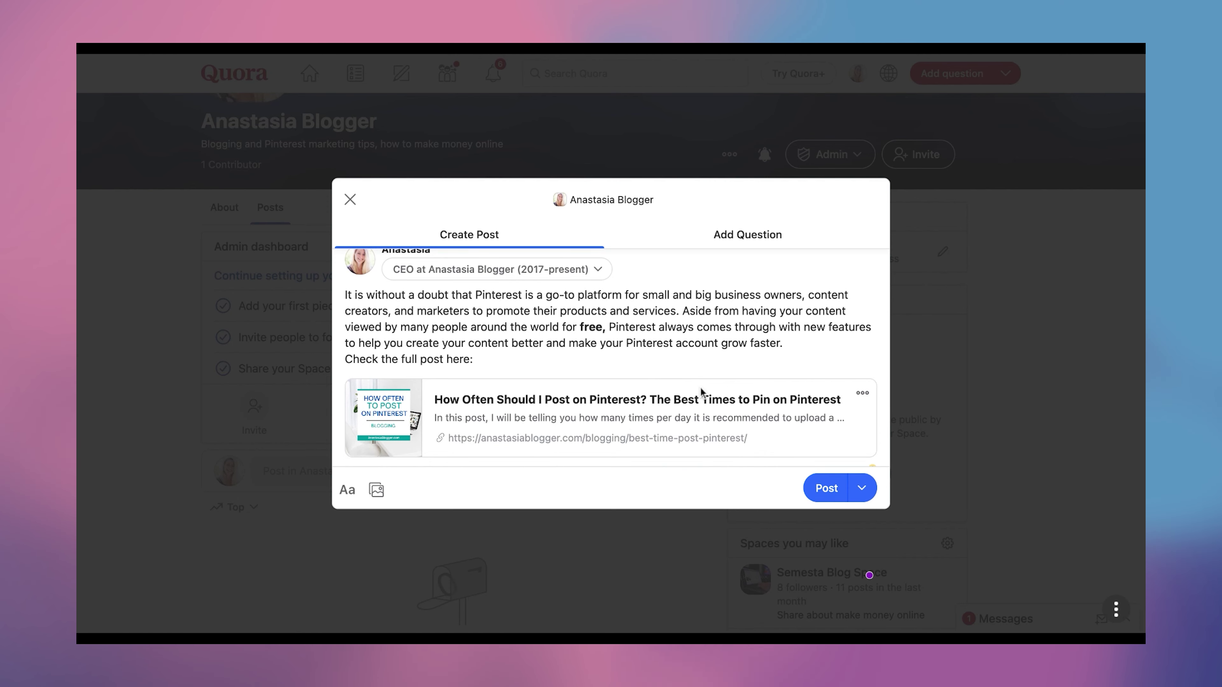
scroll(701, 392, "up", 5)
scroll(701, 392, "down", 5)
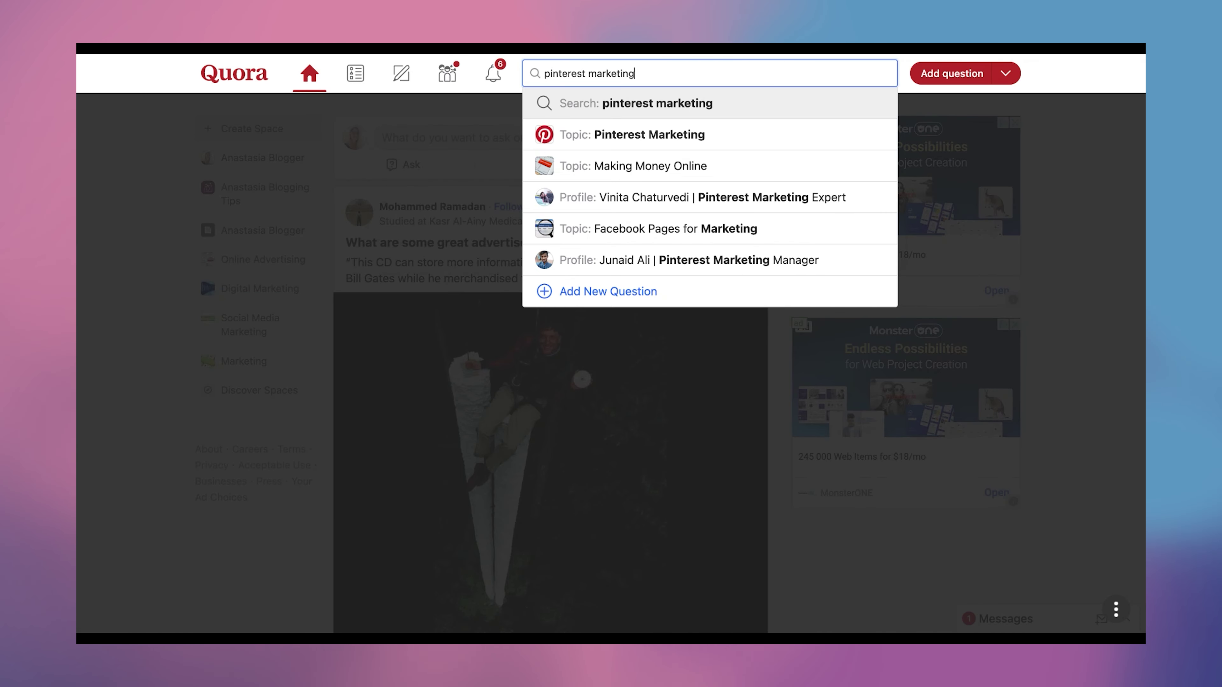
- Search Quora for 'pinterest marketing' and filter the results to questions only
key("Return")
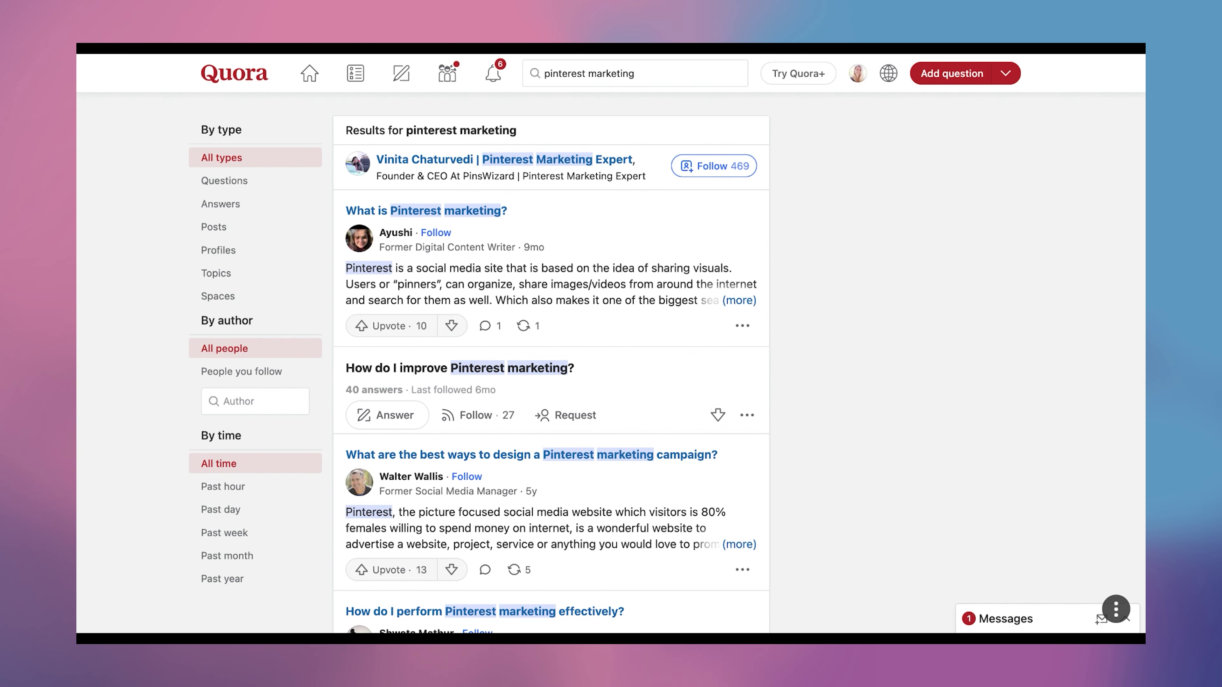
left_click(238, 186)
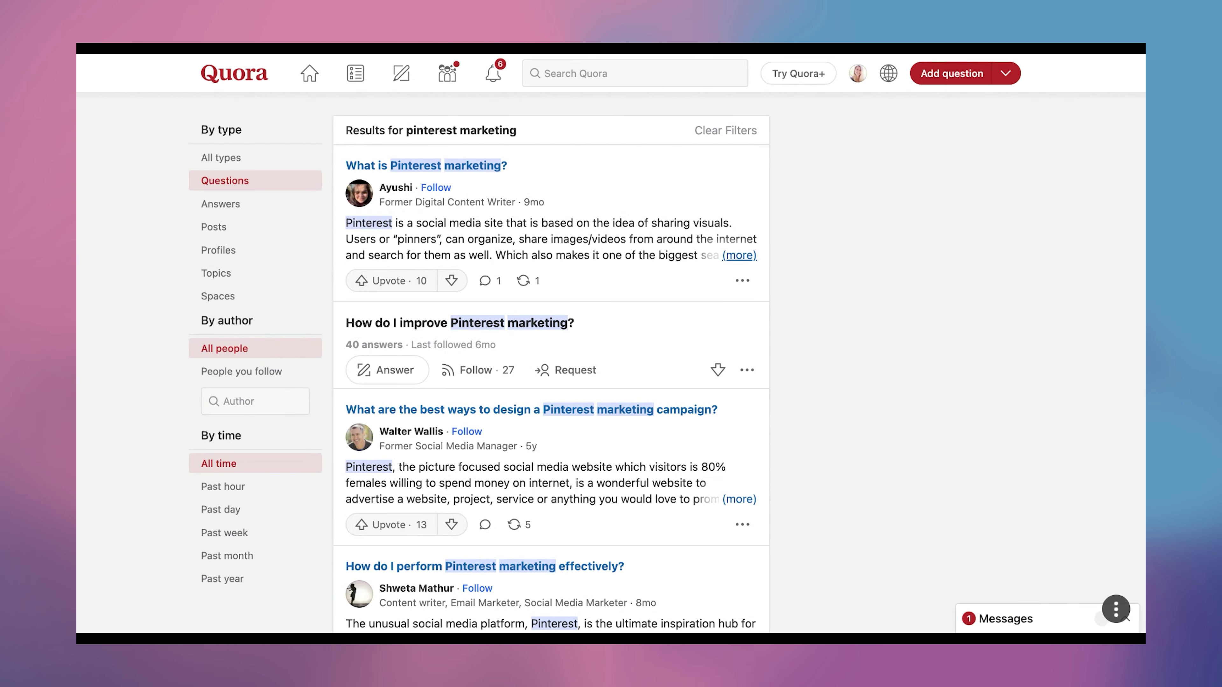
scroll(552, 366, "down", 6)
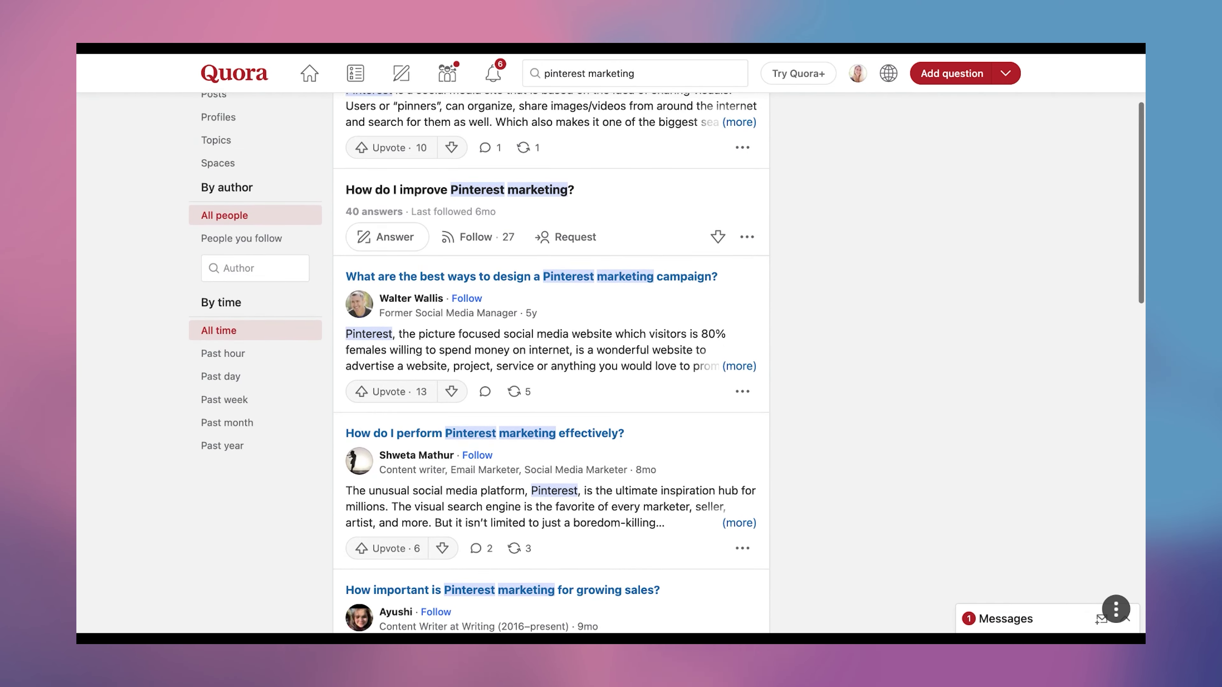
scroll(481, 202, "down", 5)
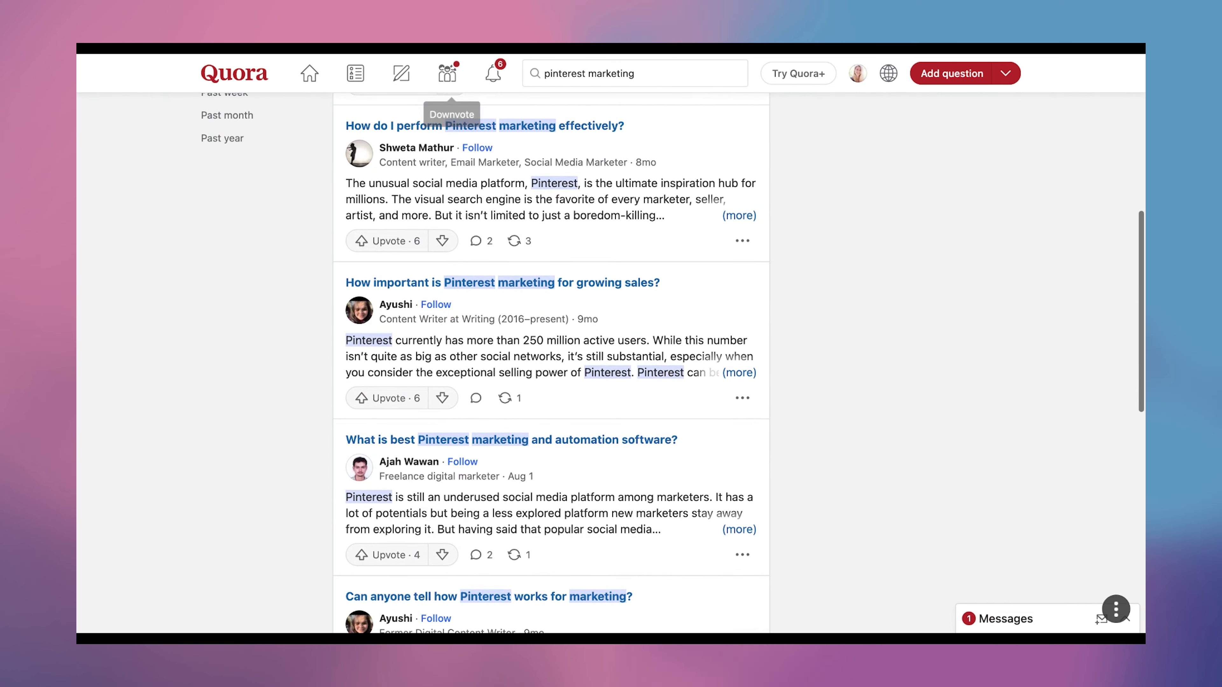
scroll(738, 192, "down", 2)
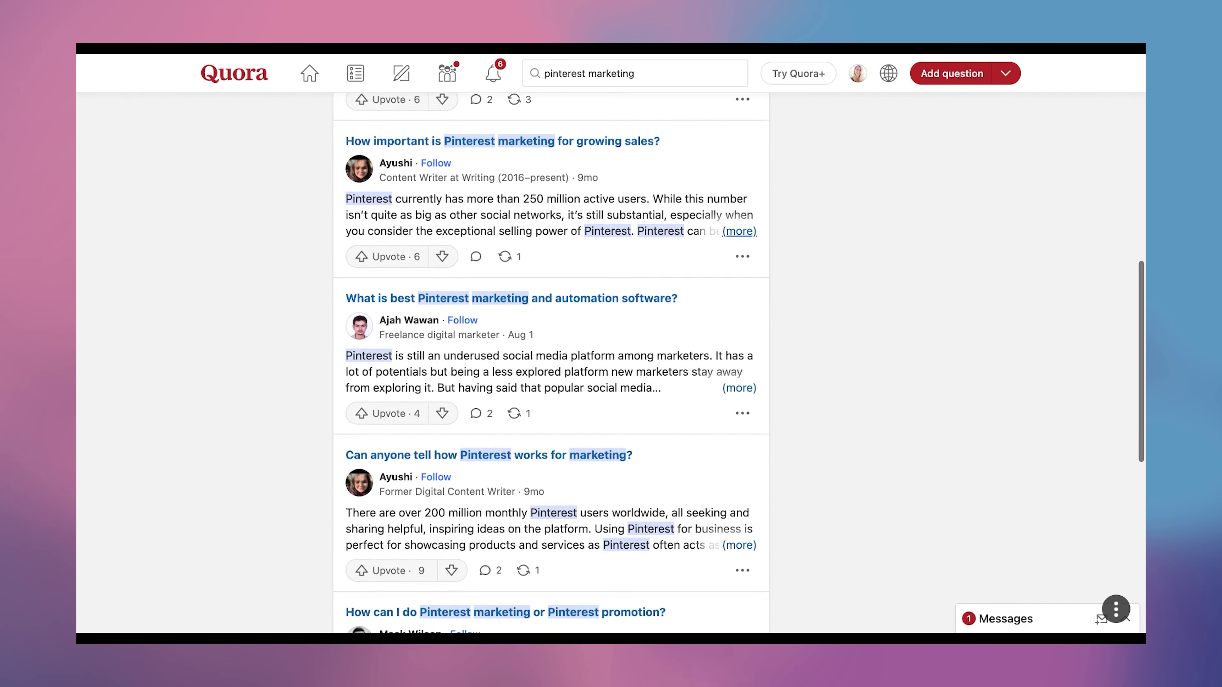
scroll(549, 361, "up", 10)
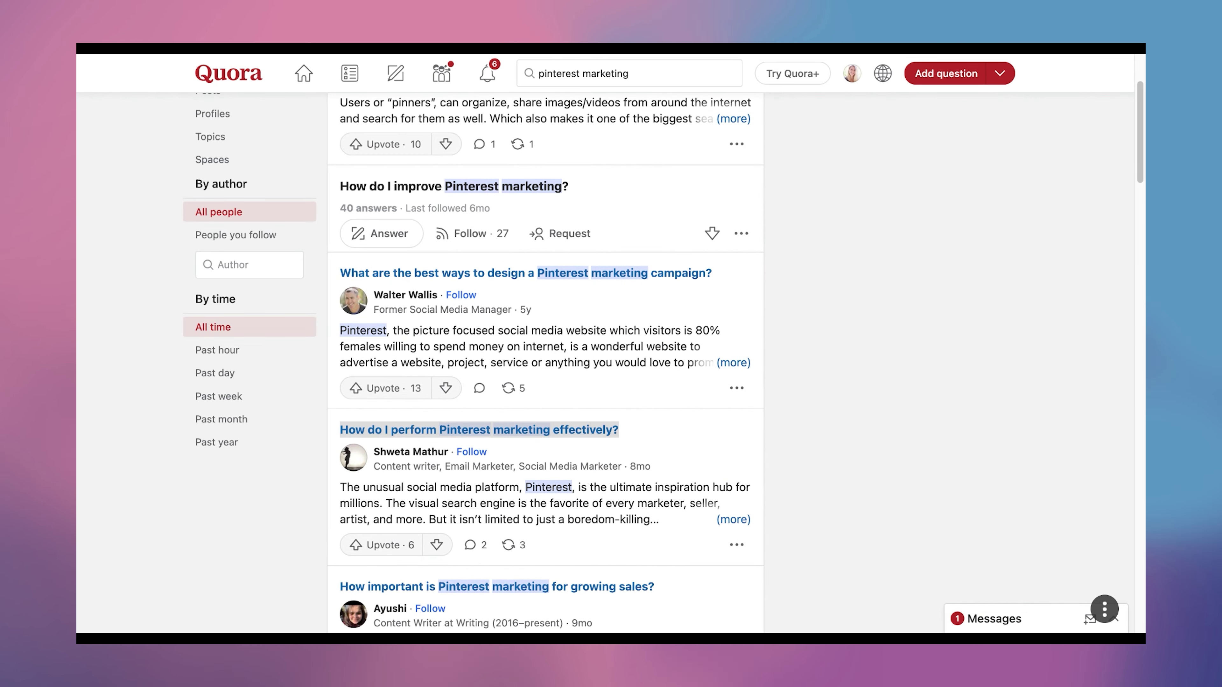
- Open 'How do I perform Pinterest marketing effectively?' and expand the blogger's answer to reveal its article card
left_click(478, 429)
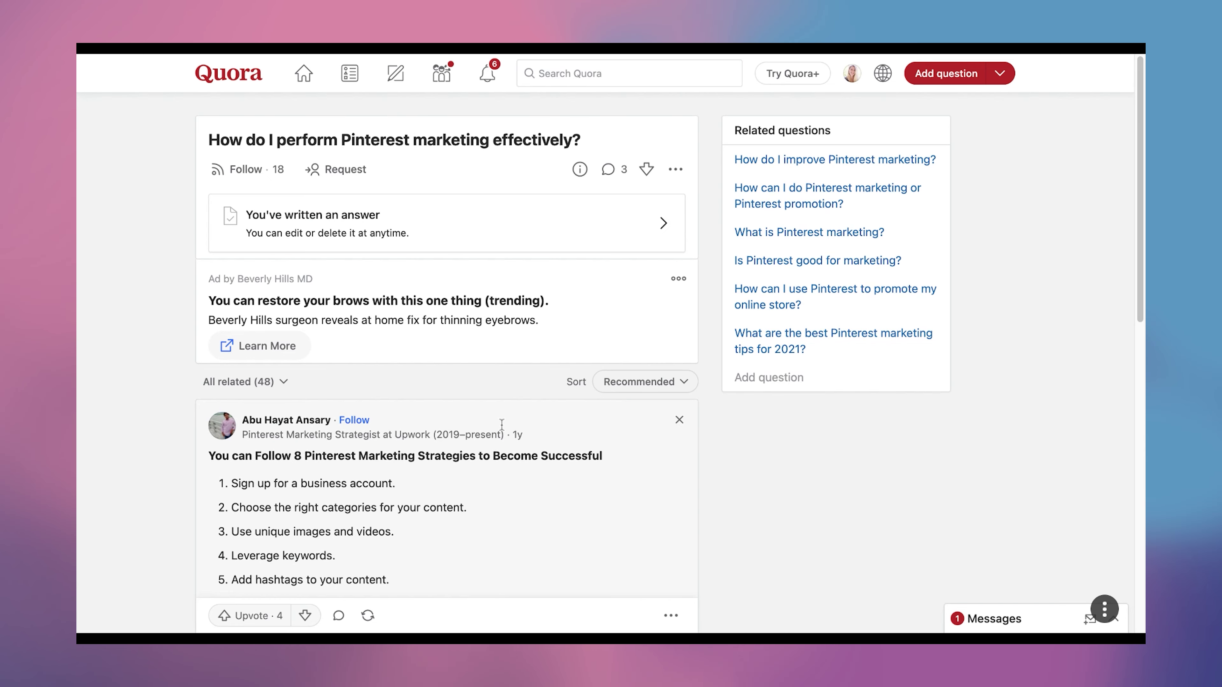
scroll(502, 424, "down", 10)
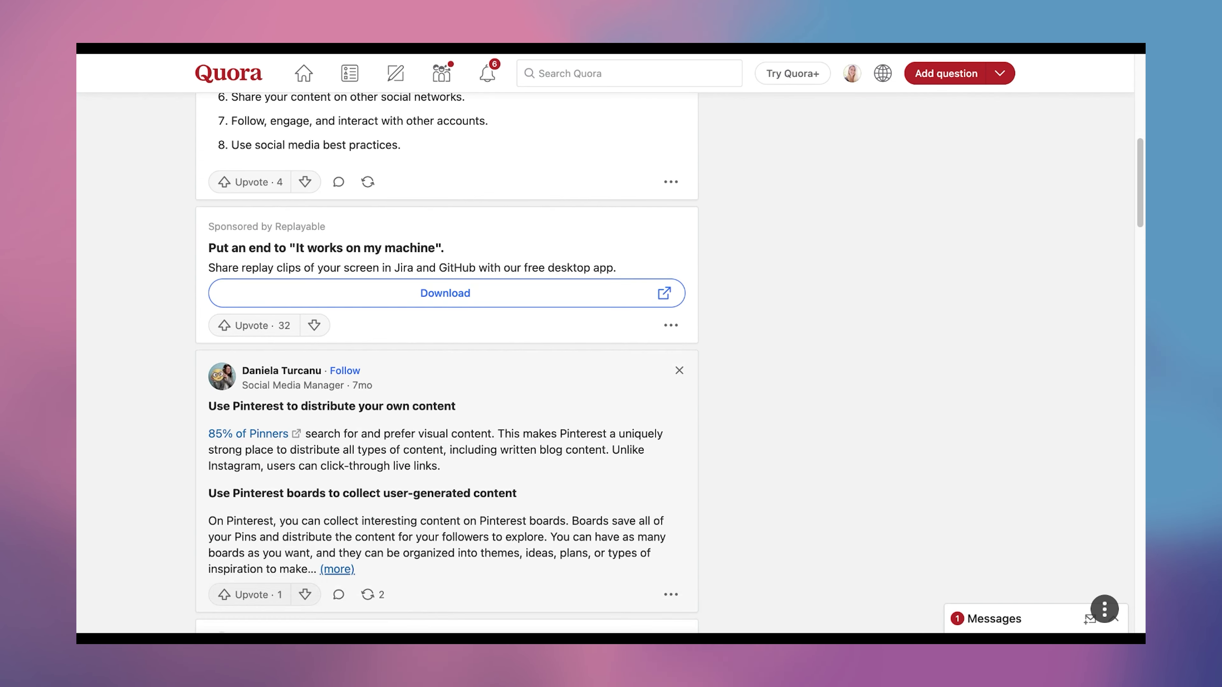
scroll(446, 385, "down", 6)
scroll(447, 385, "down", 12)
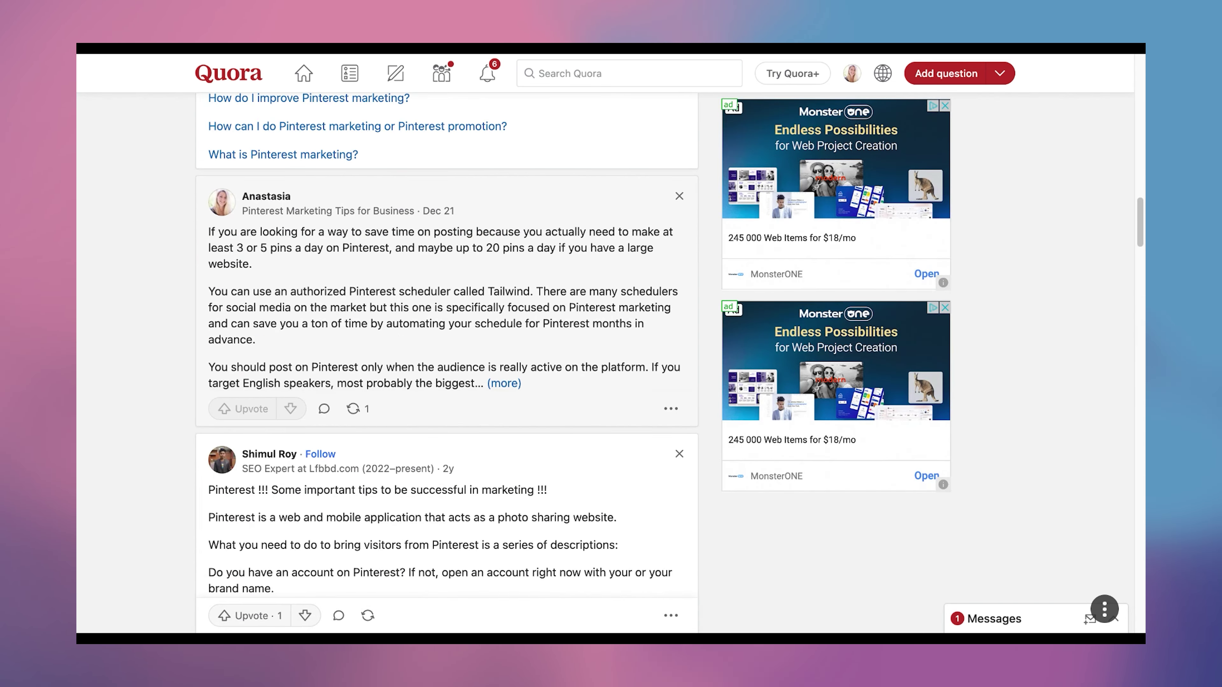
scroll(508, 415, "down", 1)
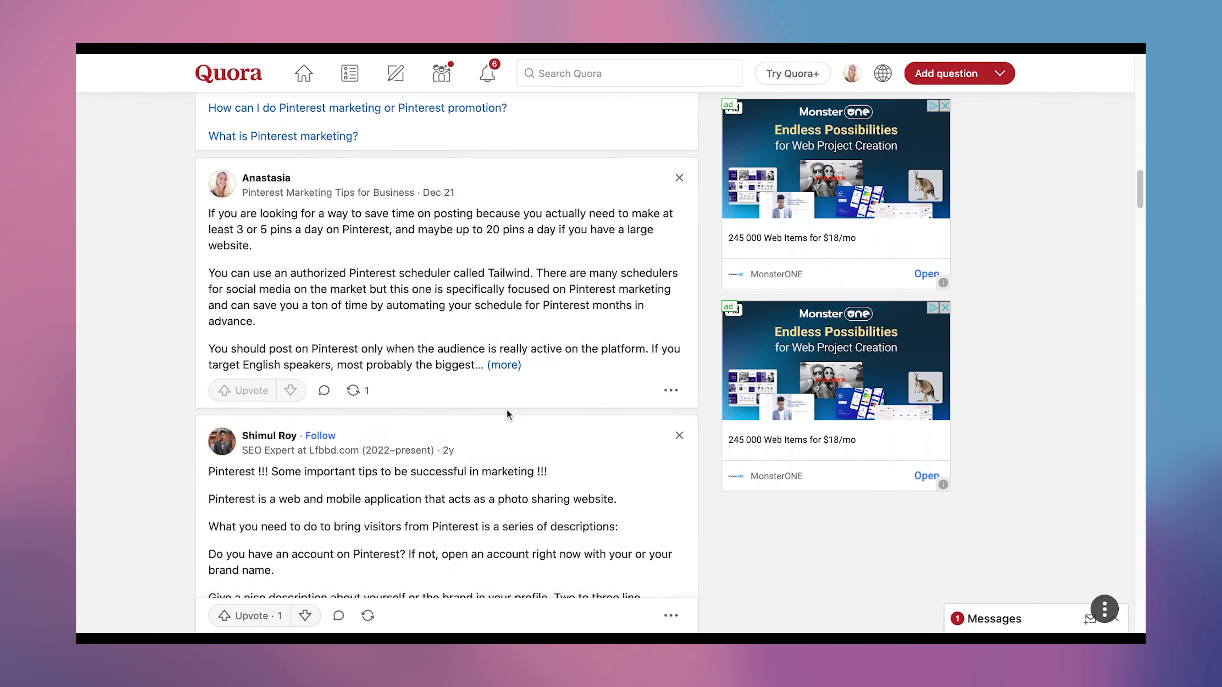
left_click(513, 368)
scroll(512, 368, "down", 1)
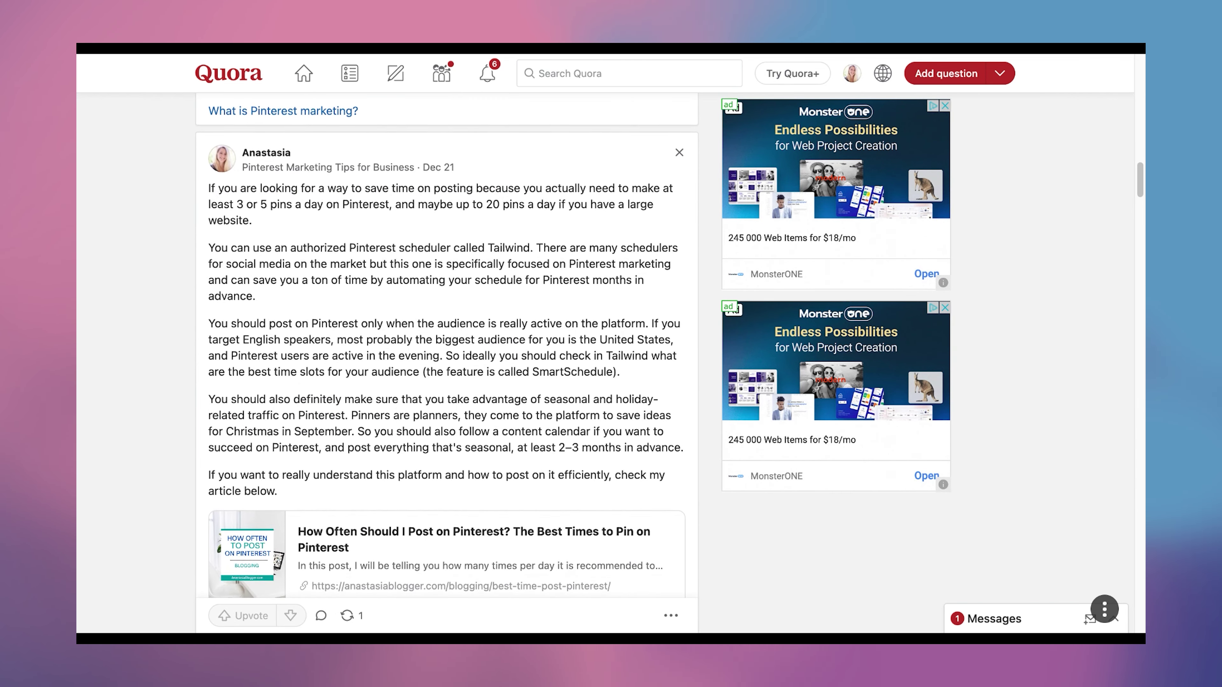
scroll(446, 366, "down", 3)
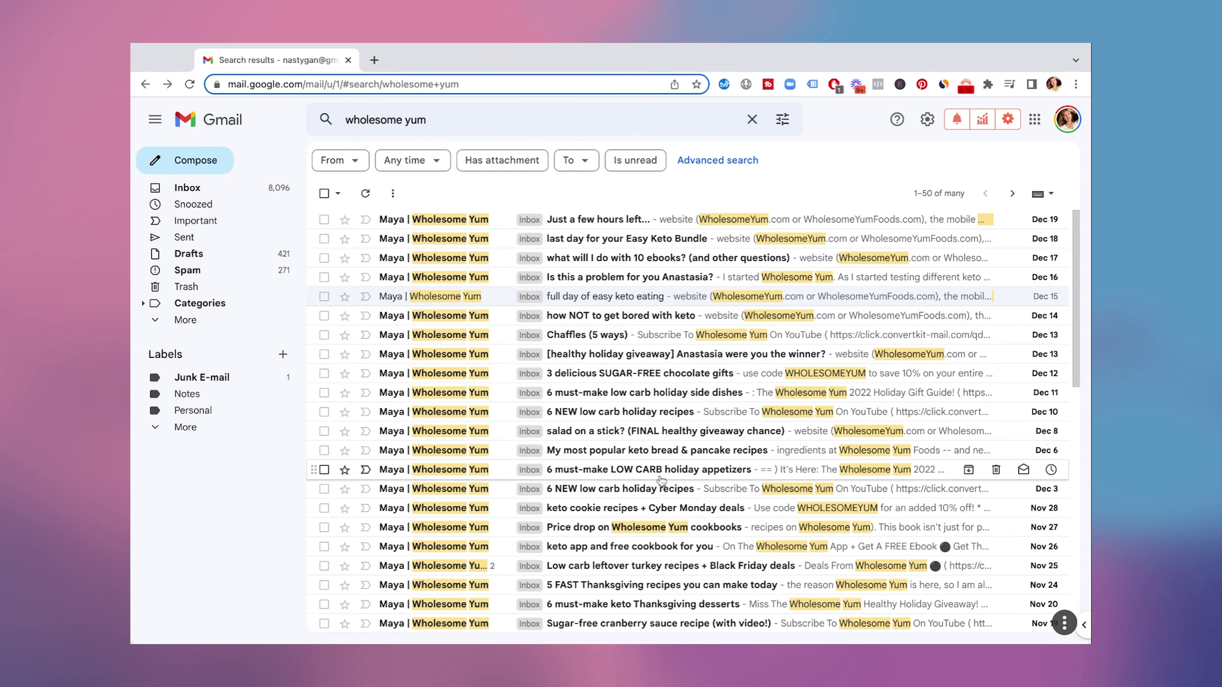
- Open the '6 must-make LOW CARB holiday appetizers' email and follow its Keto Charcuterie Board link
left_click(662, 477)
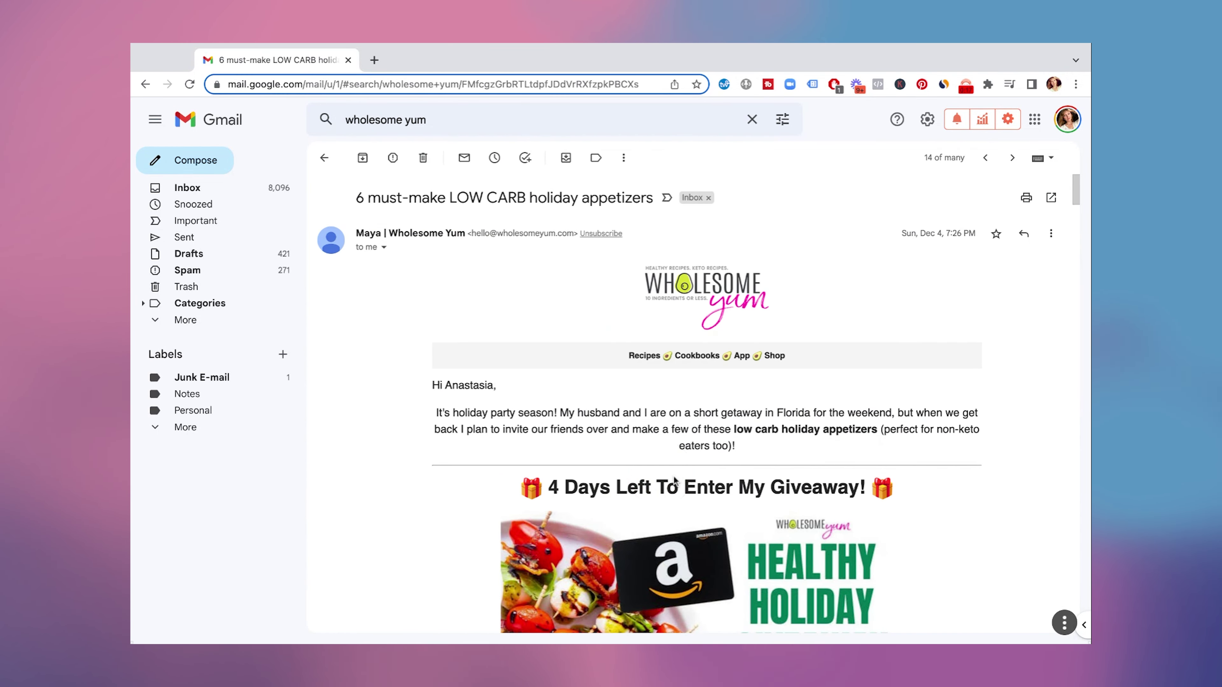
scroll(674, 477, "down", 5)
scroll(674, 476, "down", 15)
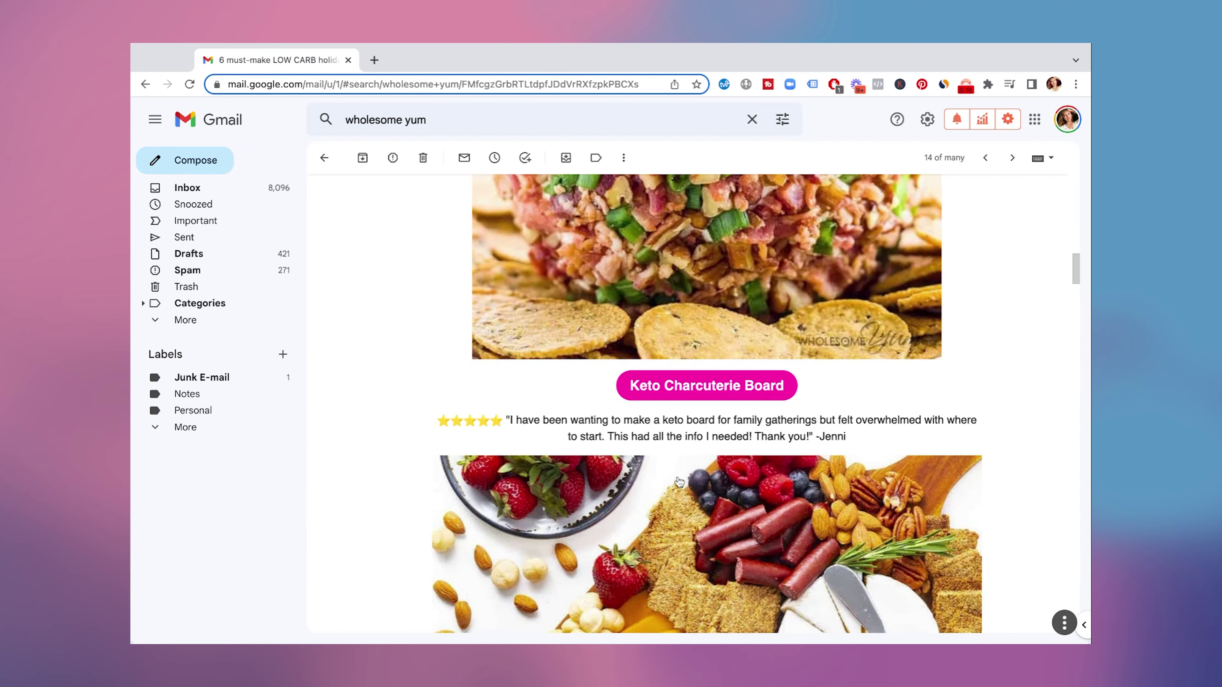
left_click(720, 394)
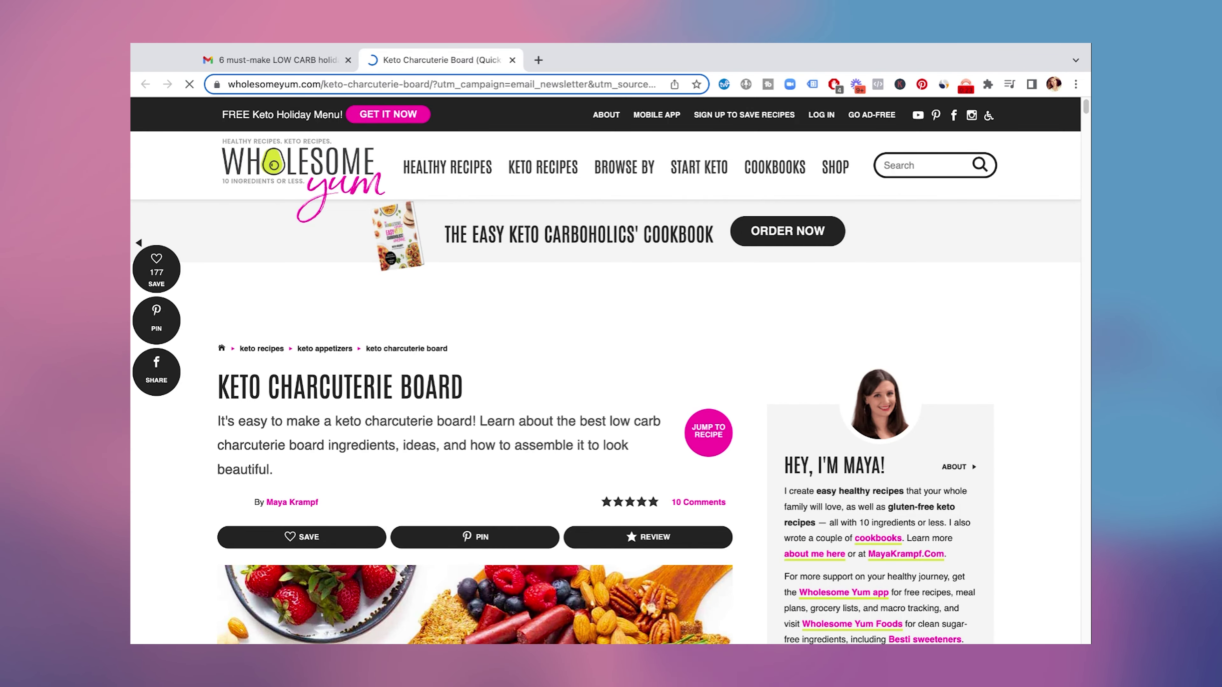
scroll(727, 407, "down", 10)
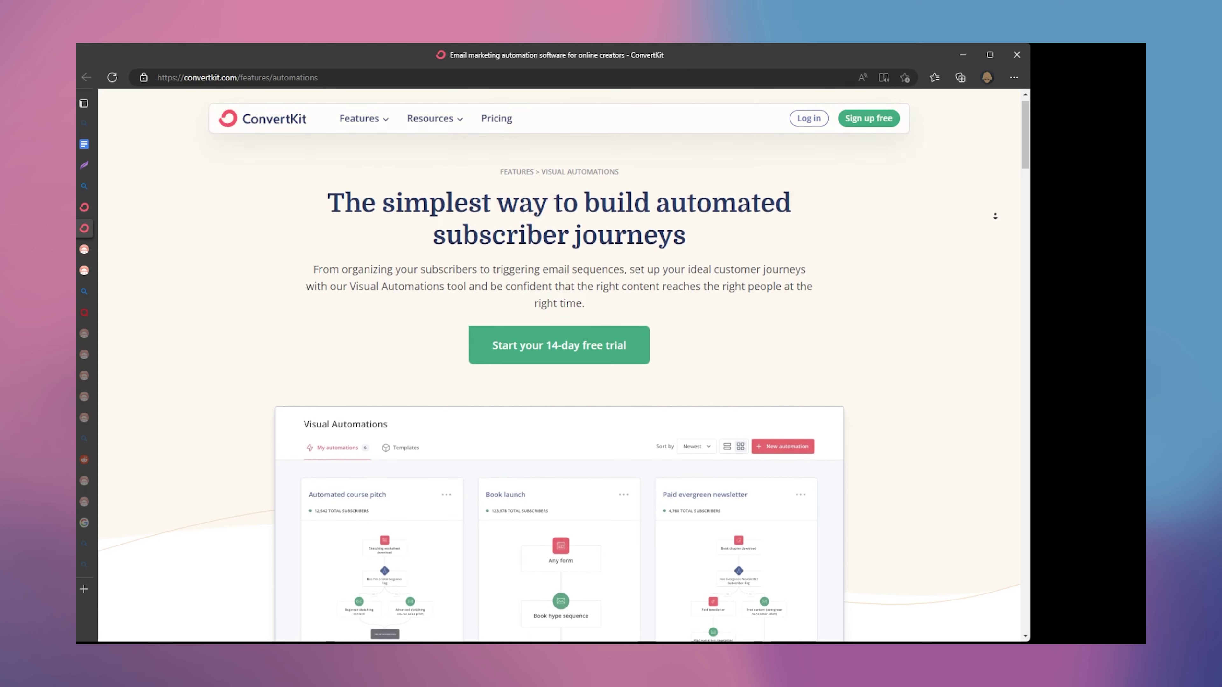
- Scroll down the ConvertKit Visual Automations page
scroll(995, 216, "down", 3)
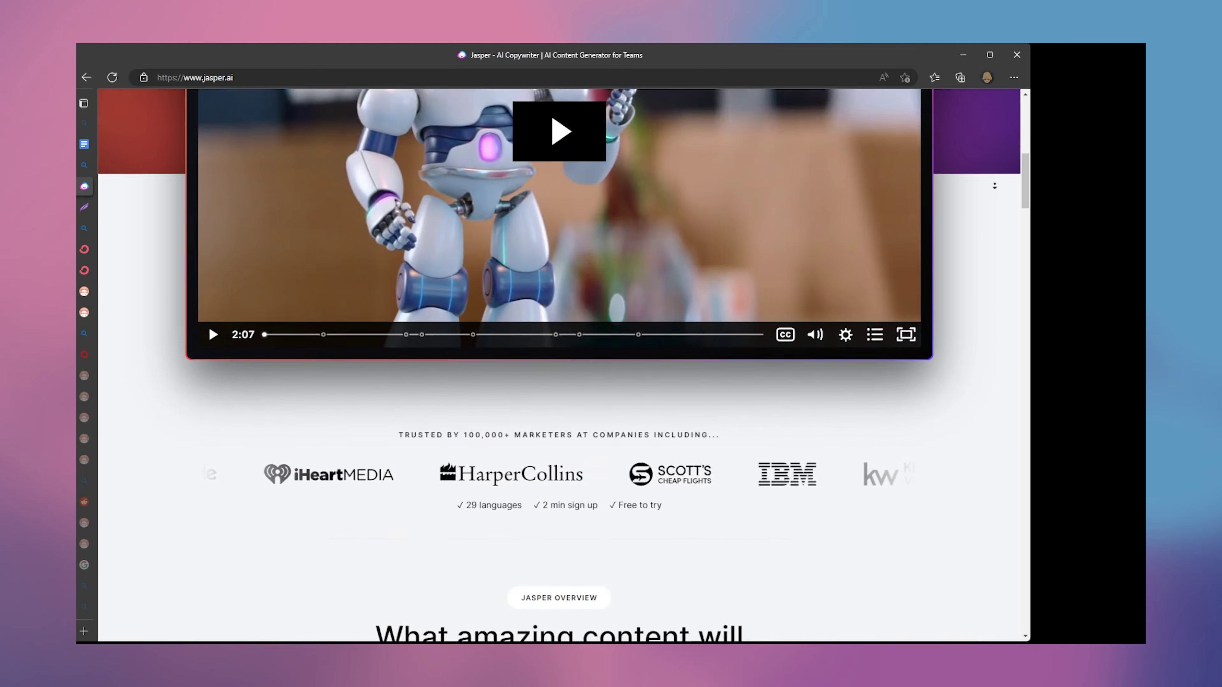
- Scroll through Jasper's site, then RankIQ's features on optimizing old posts and SEO titles
scroll(994, 186, "down", 20)
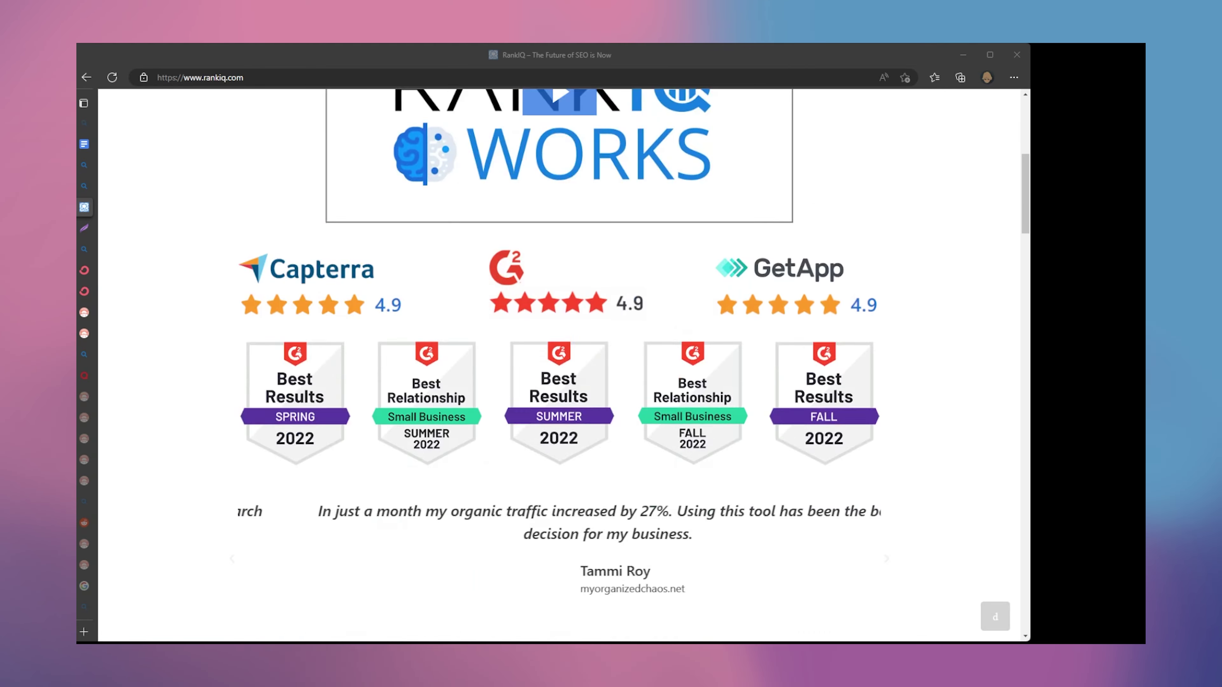
scroll(563, 366, "down", 15)
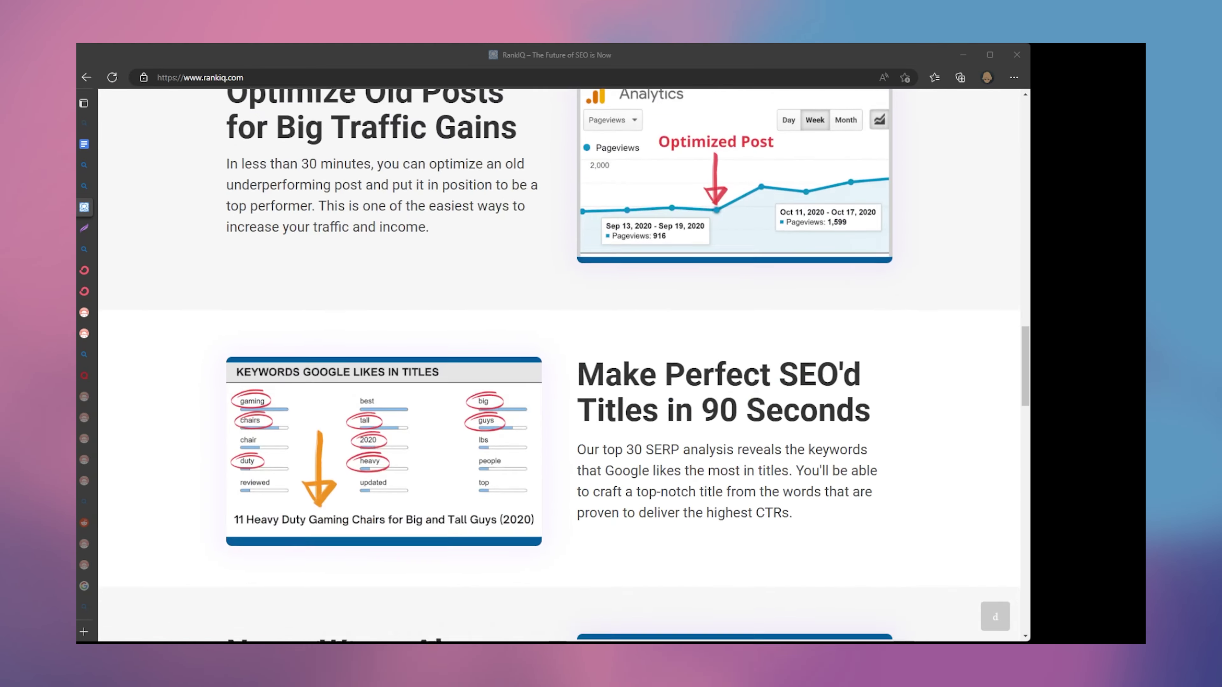
scroll(563, 366, "down", 15)
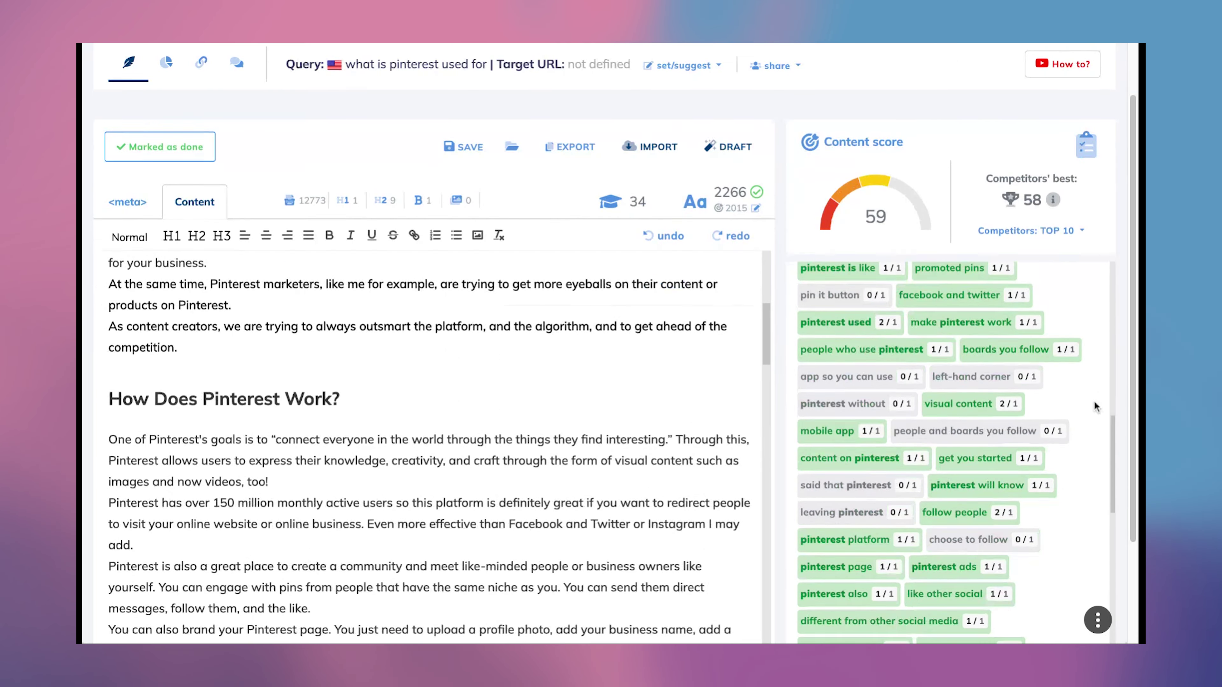
scroll(1094, 401, "down", 3)
- Open the TOP Analysis of competitors for the Pinterest query in NeuronWriter
scroll(1090, 408, "down", 8)
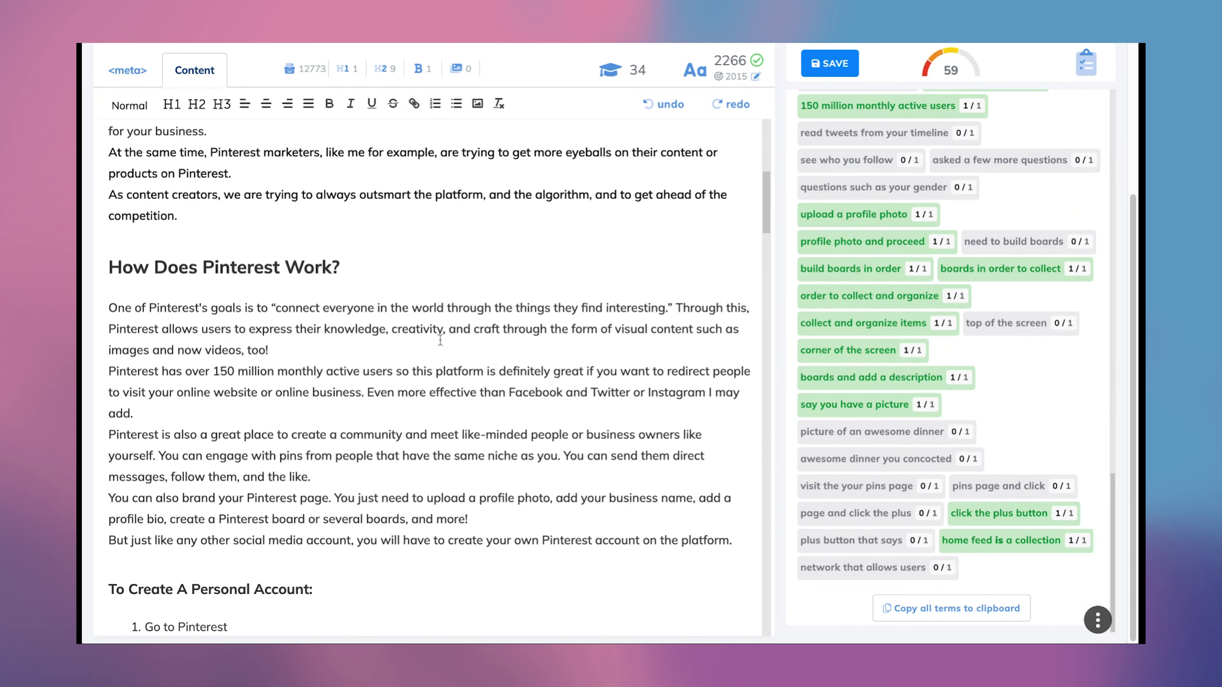
scroll(440, 340, "up", 15)
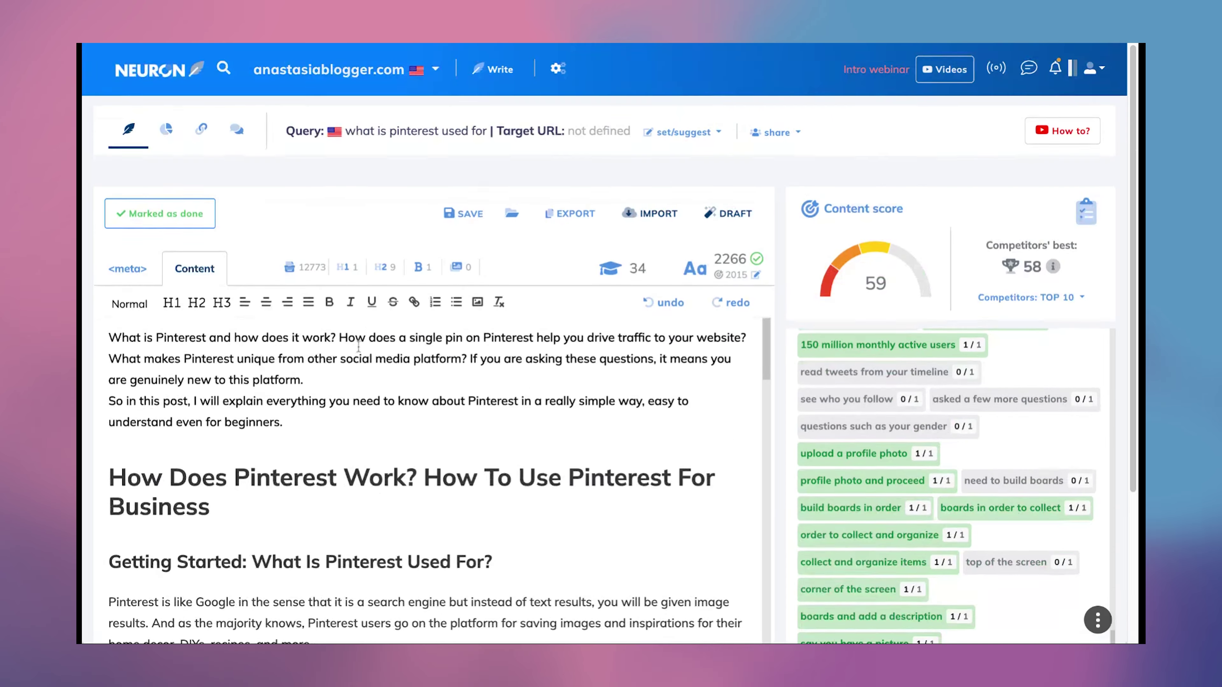
left_click(168, 145)
scroll(456, 422, "down", 10)
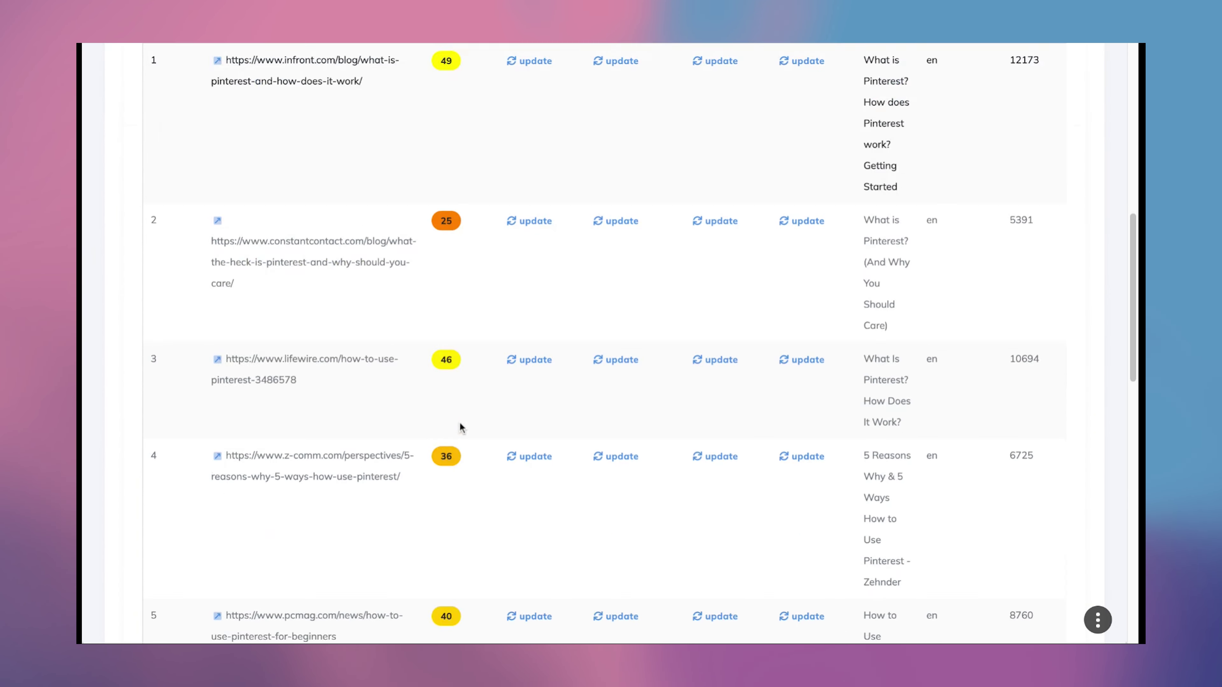
scroll(460, 426, "down", 8)
scroll(460, 426, "up", 15)
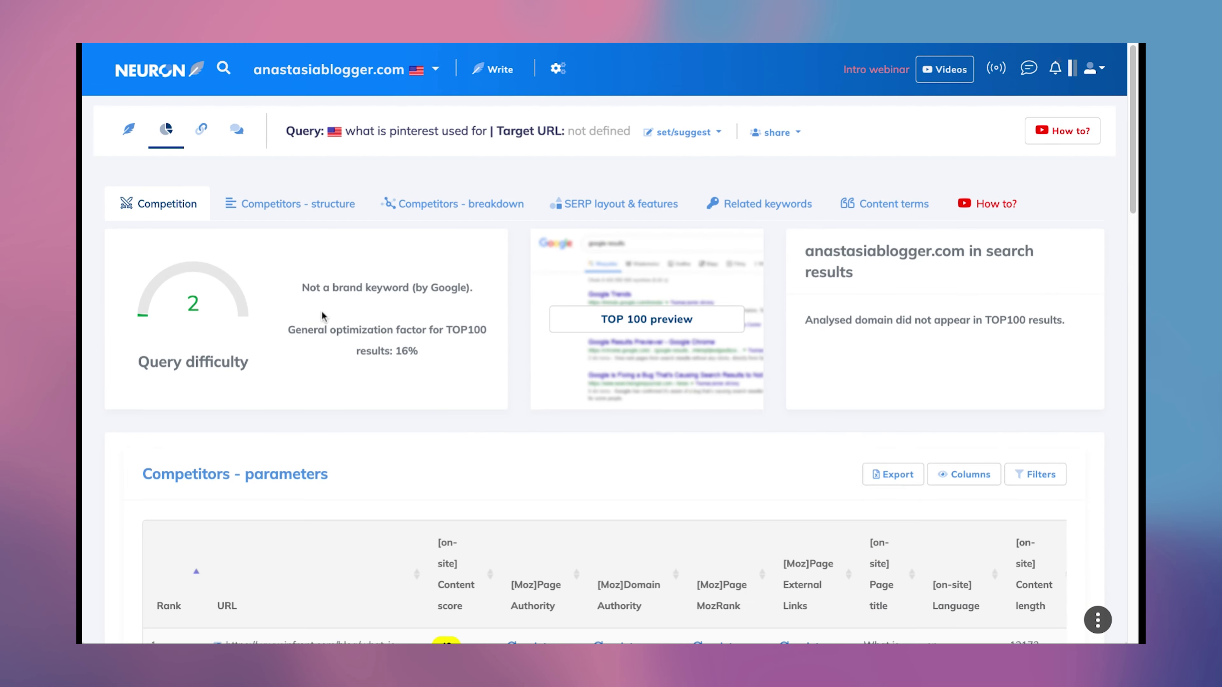
- Back in the Content editor, expand Competitors' H2 headings under the Ideas panel
left_click(129, 129)
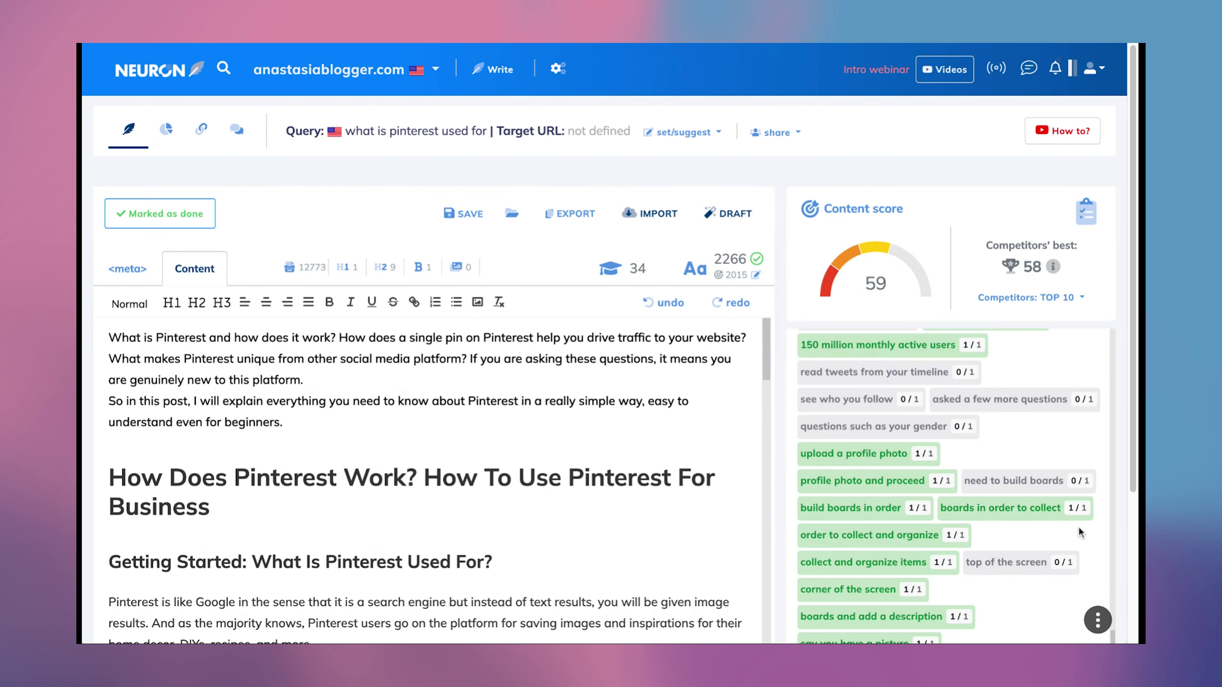
scroll(1039, 482, "up", 10)
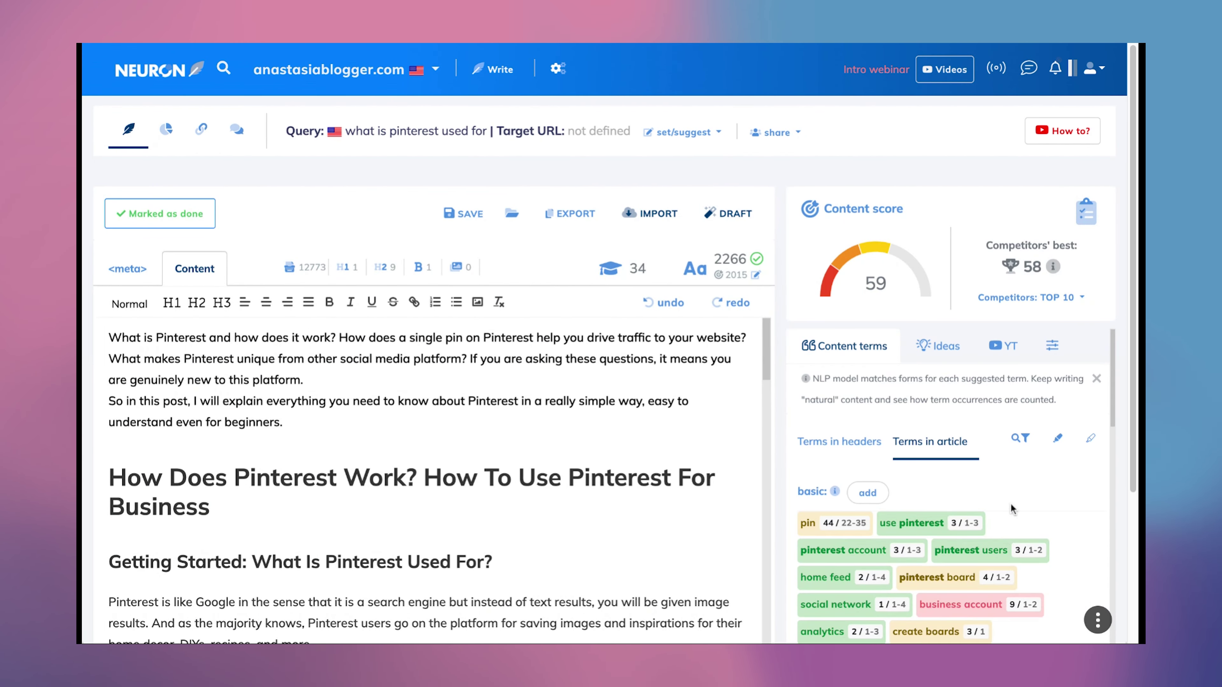
left_click(932, 350)
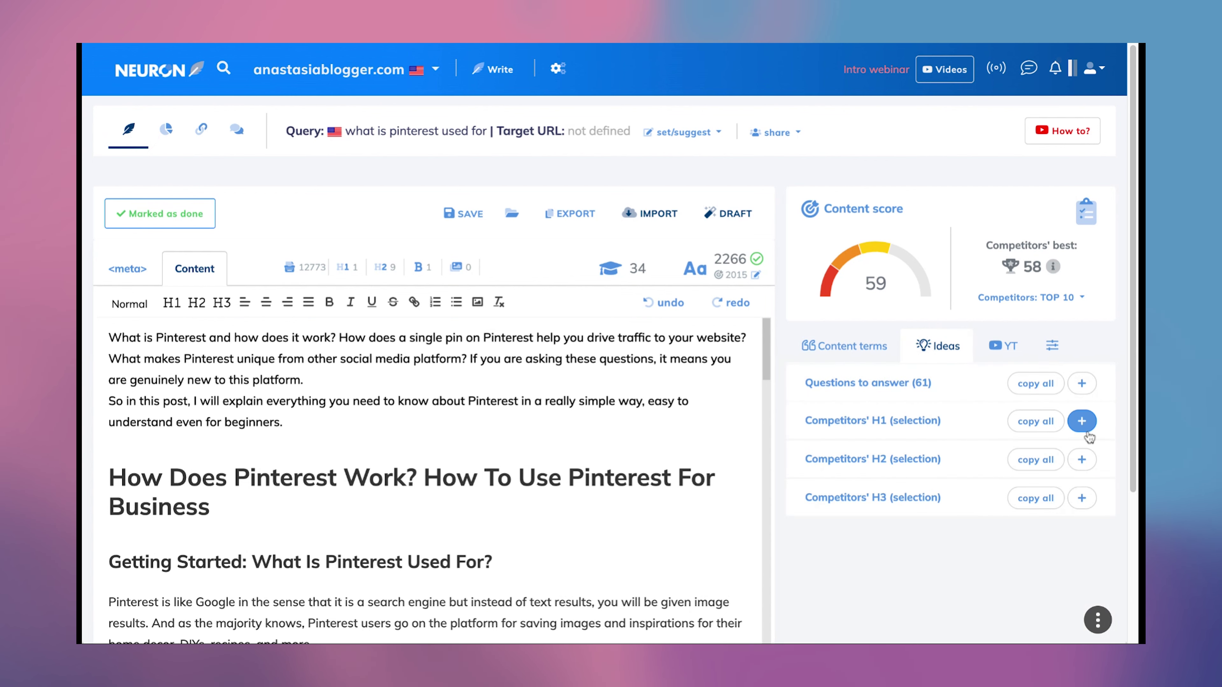
left_click(1081, 459)
scroll(999, 499, "down", 1)
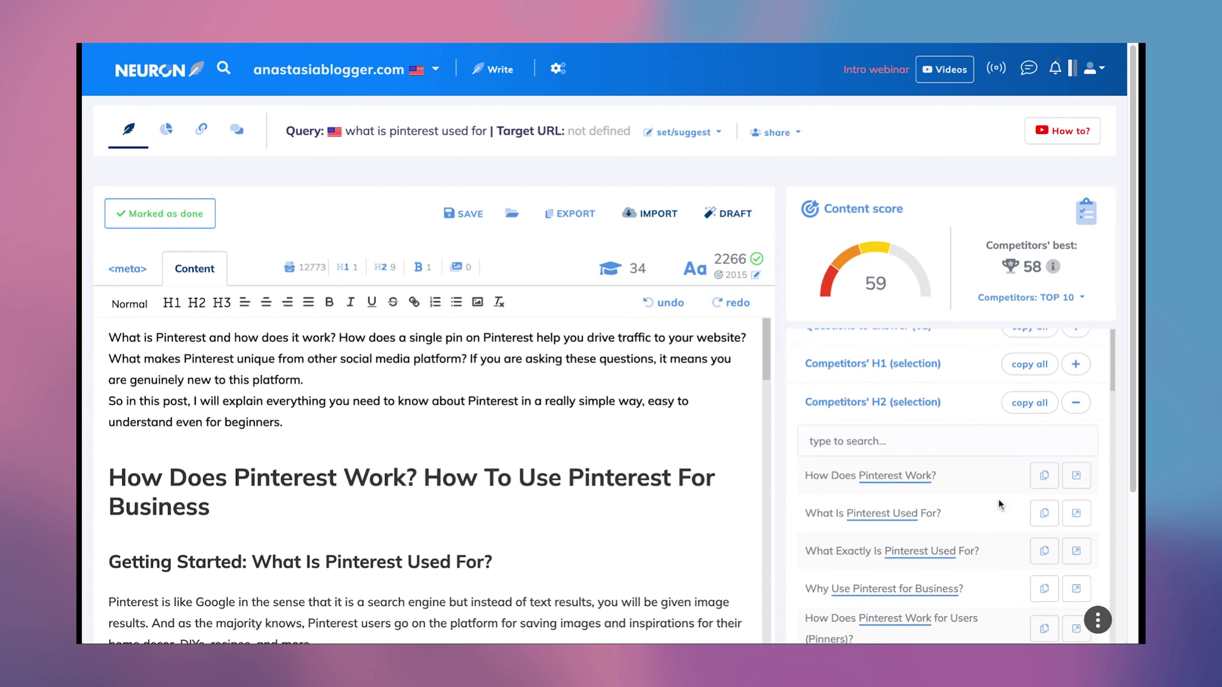
scroll(999, 499, "down", 4)
scroll(989, 533, "up", 5)
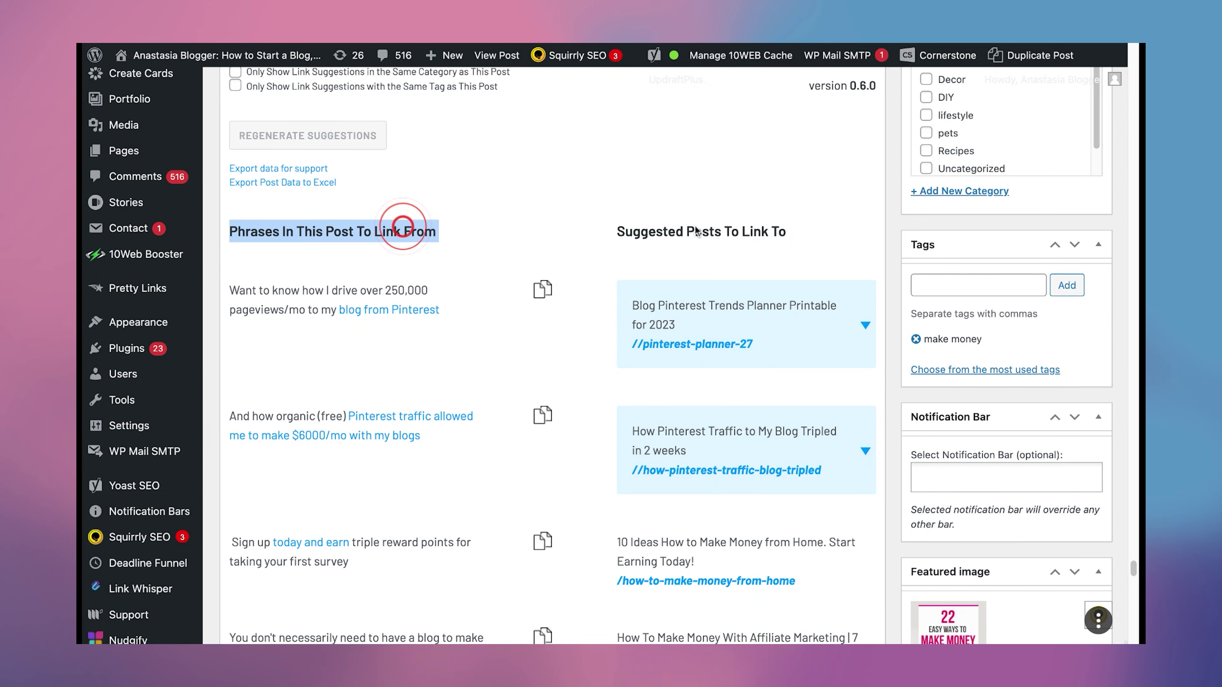
- Link 'other ways to make money' to the How to Start a Blog post, opening in a new tab
triple_click(696, 228)
scroll(590, 449, "down", 10)
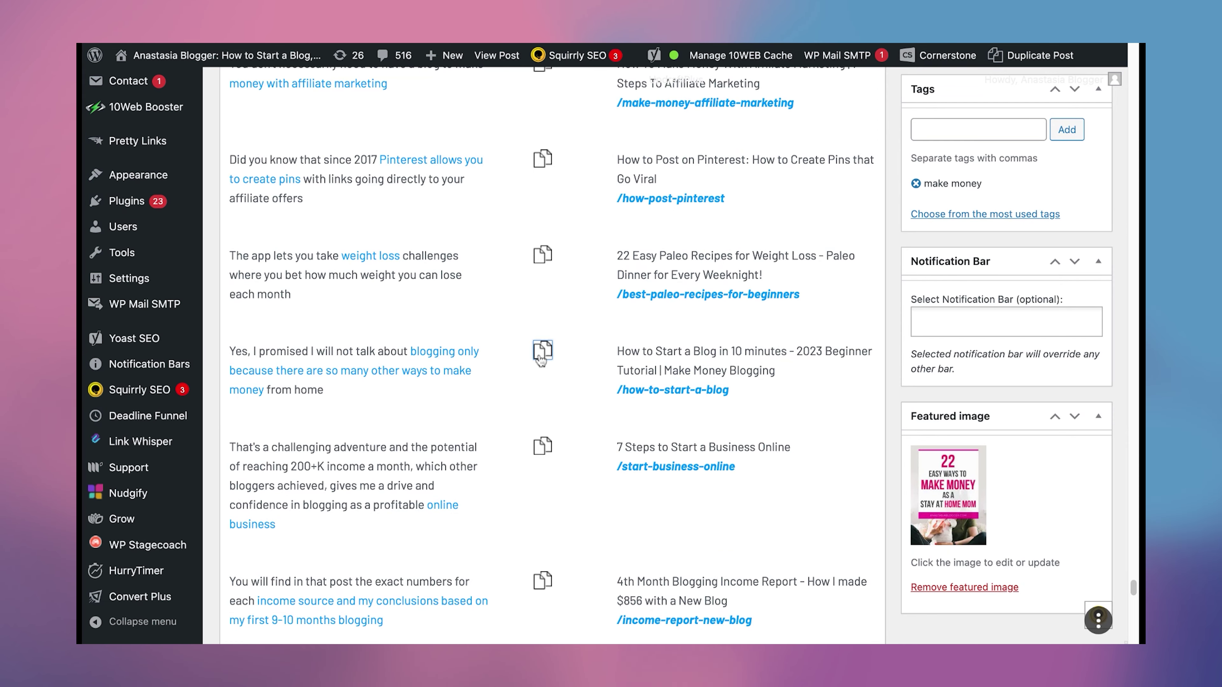
left_click(540, 356)
left_click(685, 439)
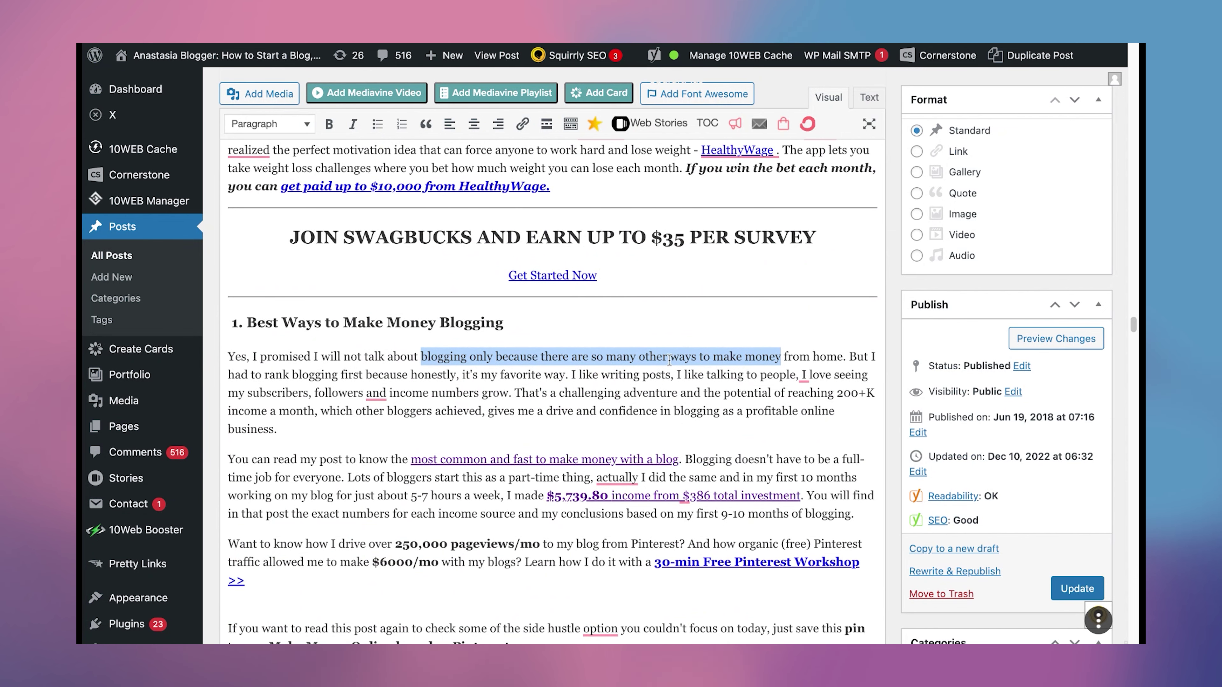
left_click(523, 125)
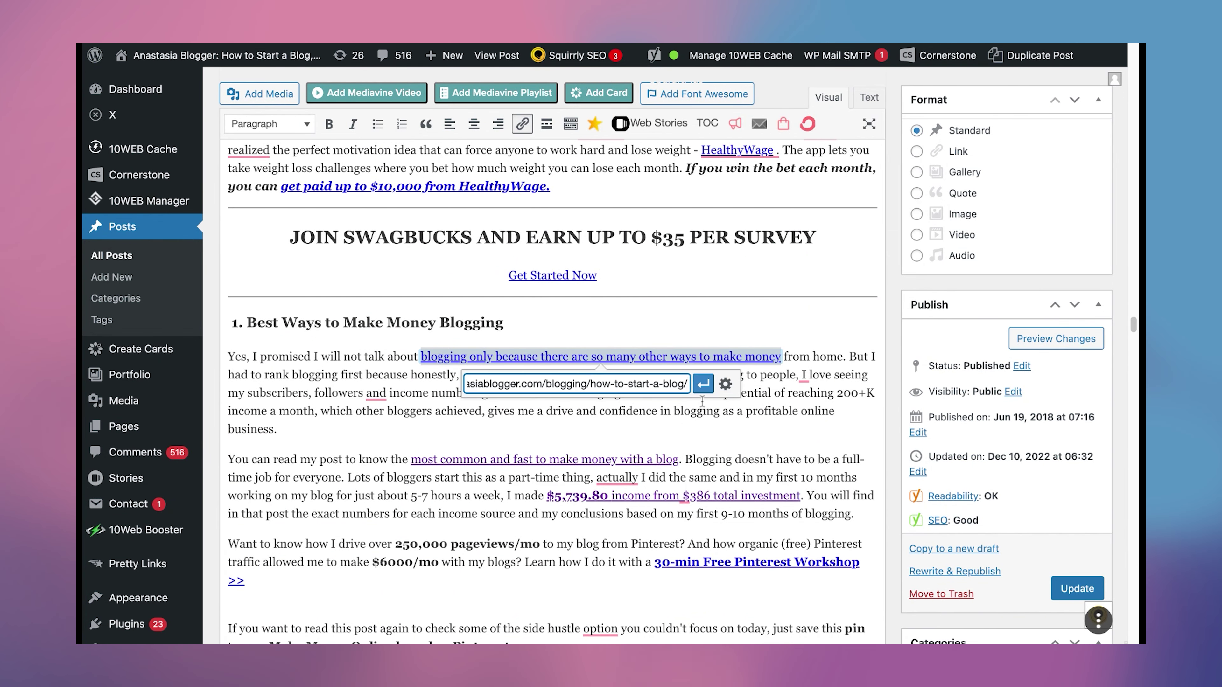
left_click(725, 384)
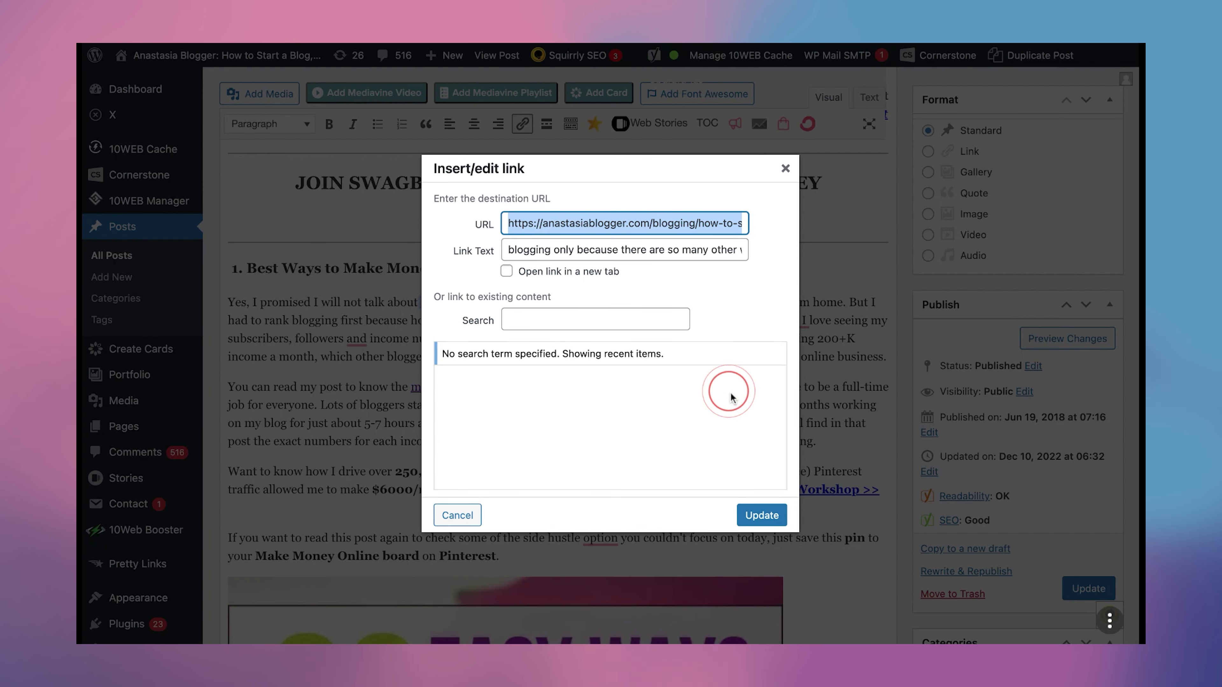
left_click(506, 271)
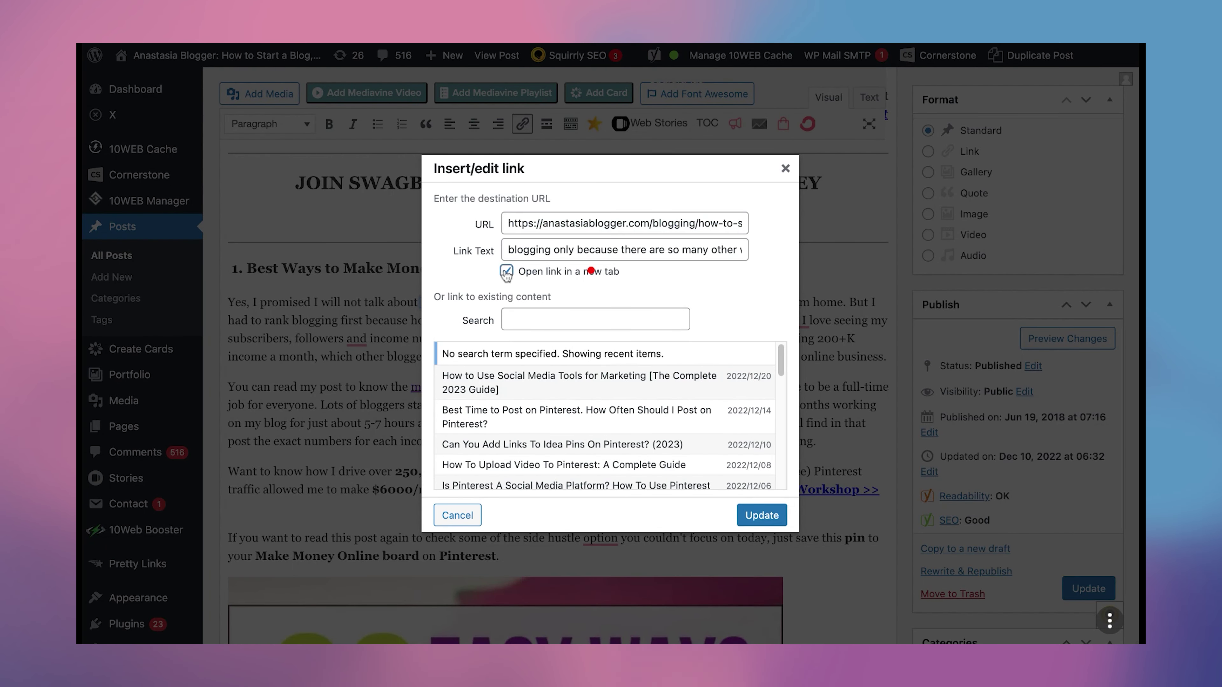
left_click(751, 519)
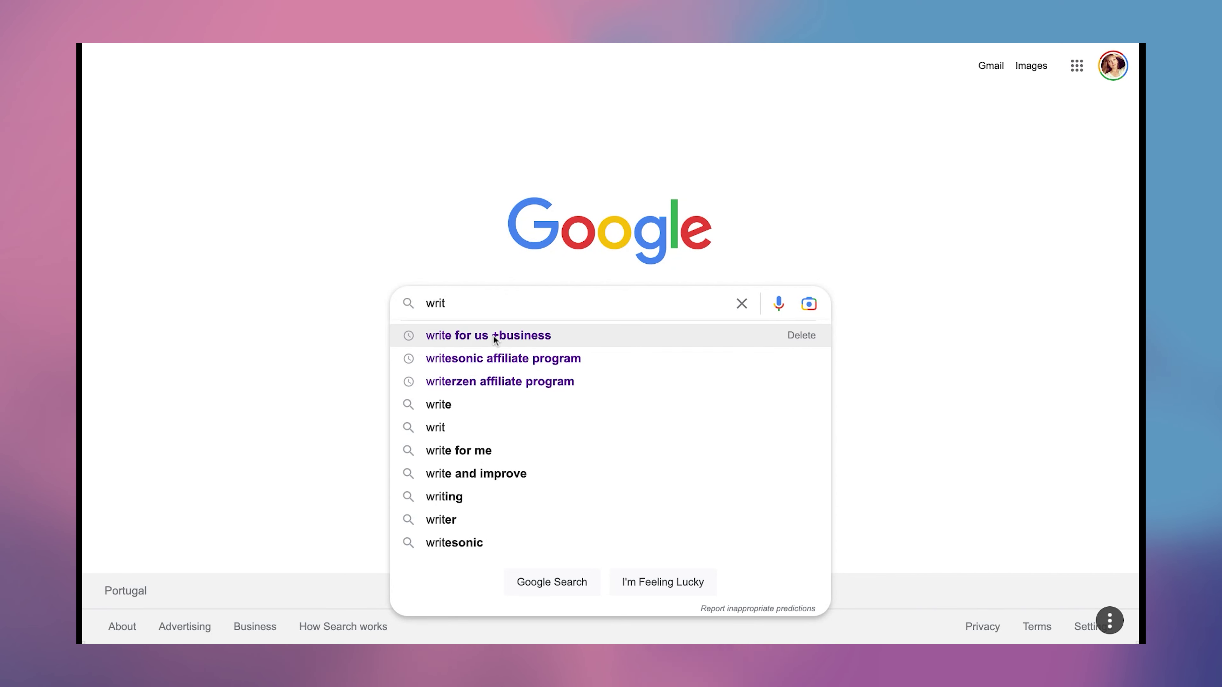
- Search 'write for us +business', open The Business Goals' Write For Us page and accept its cookies
left_click(495, 337)
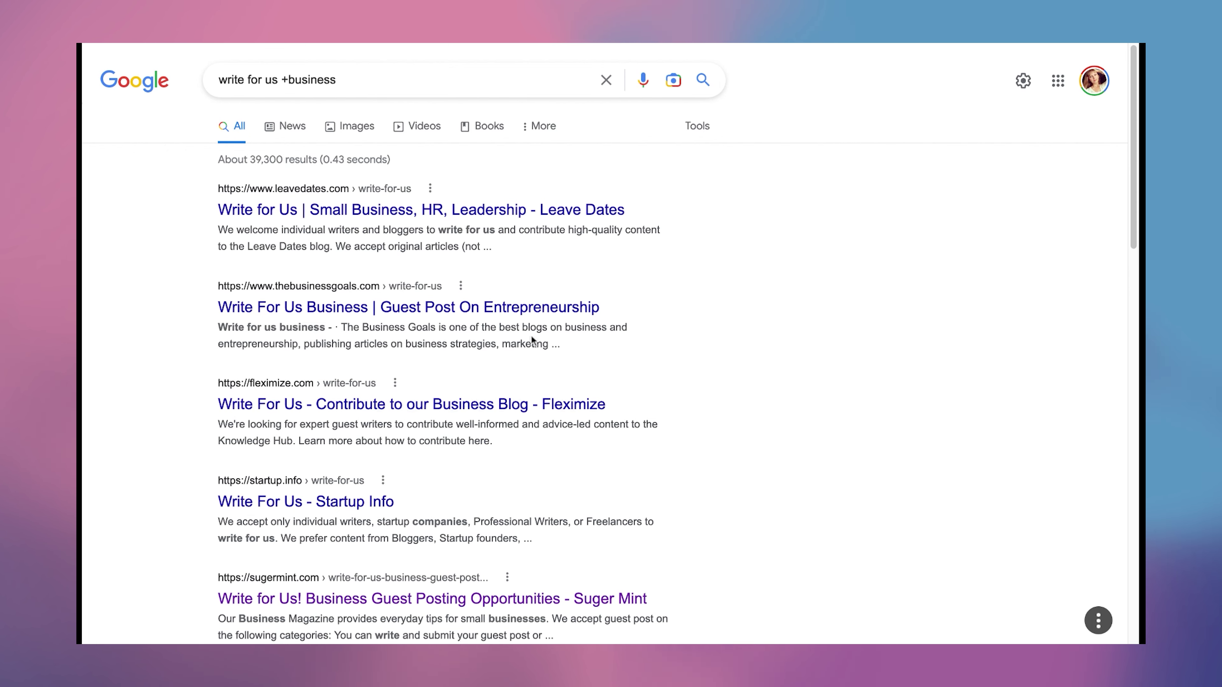
left_click(547, 343)
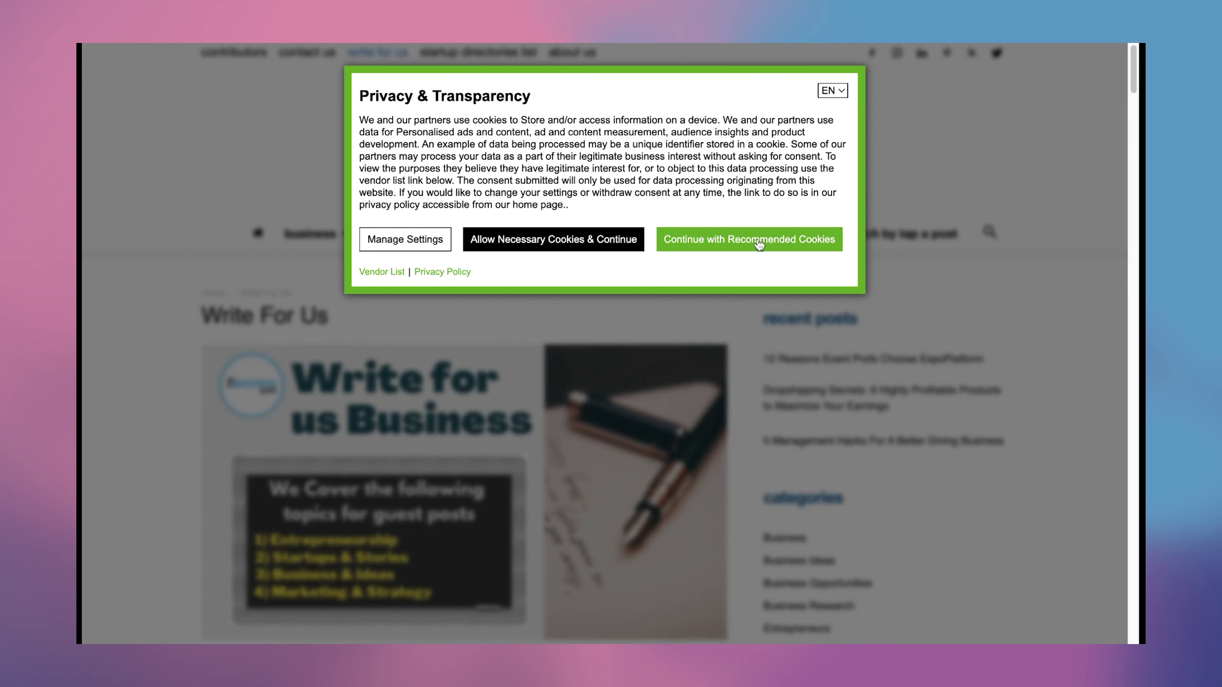
left_click(759, 240)
scroll(677, 363, "down", 8)
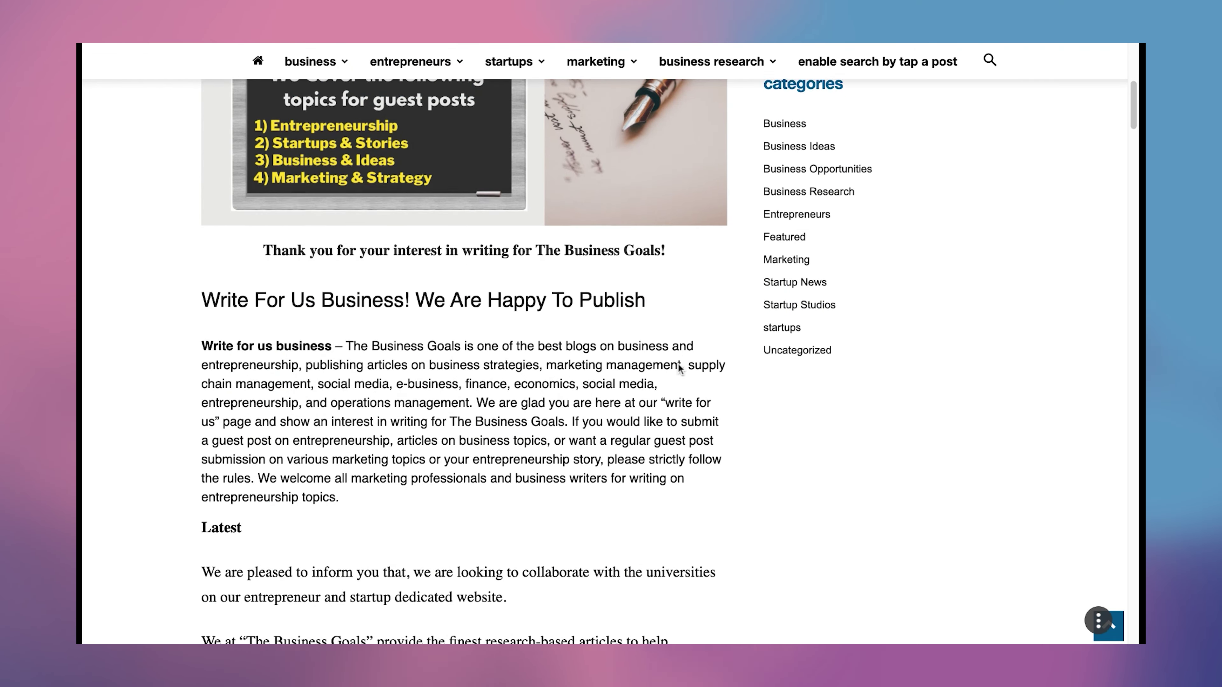